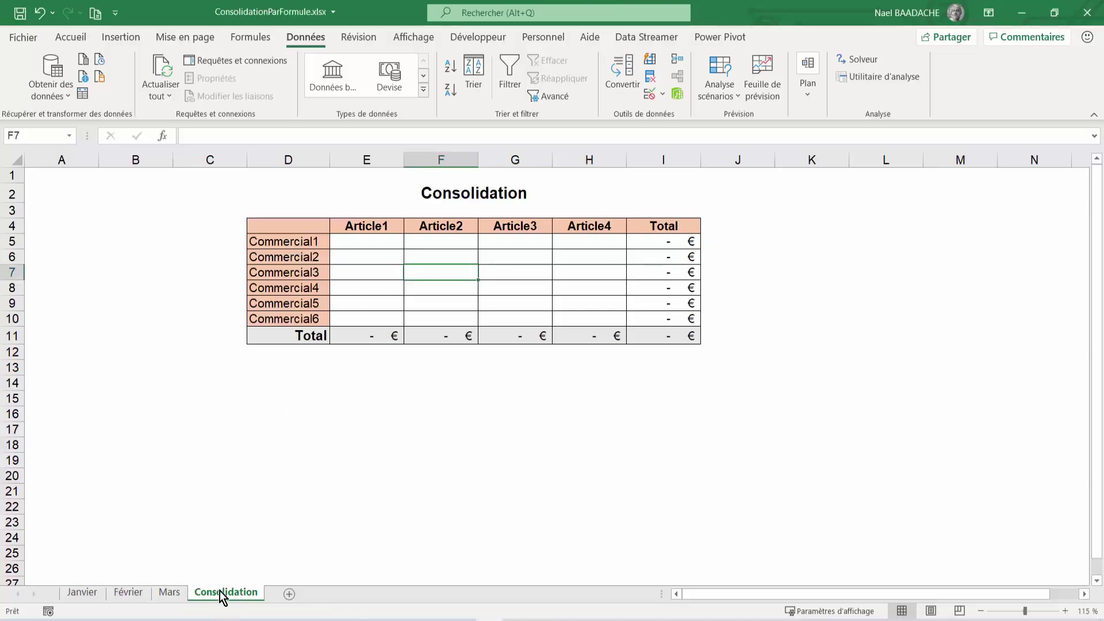
Look over the Janvier and Février tables, ending on the Mars sales table totalling 96 157 €
click(78, 595)
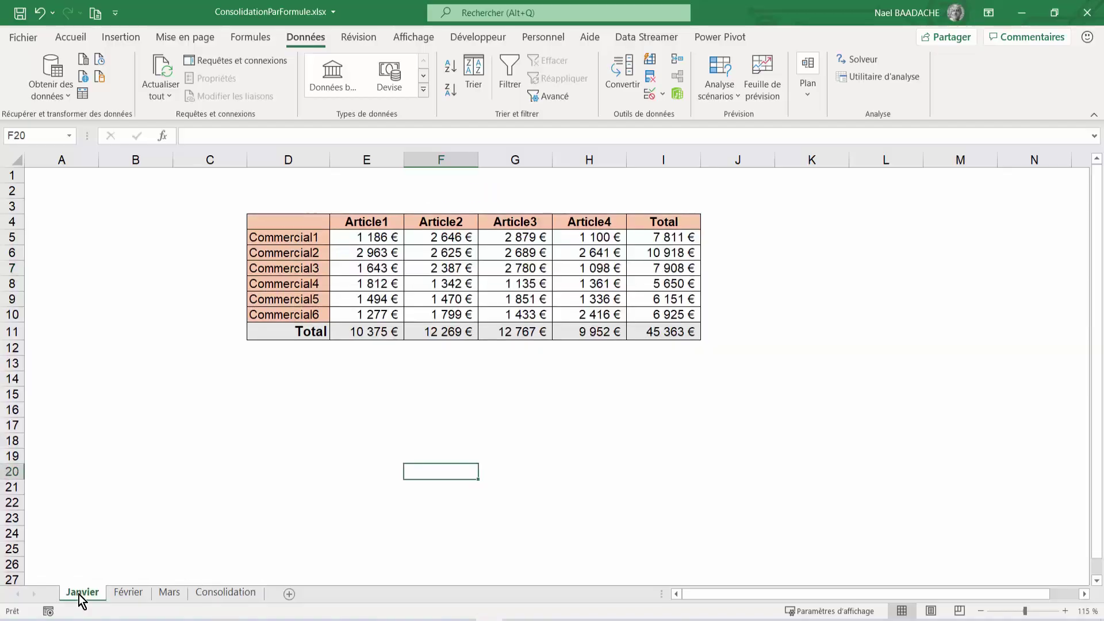
click(128, 595)
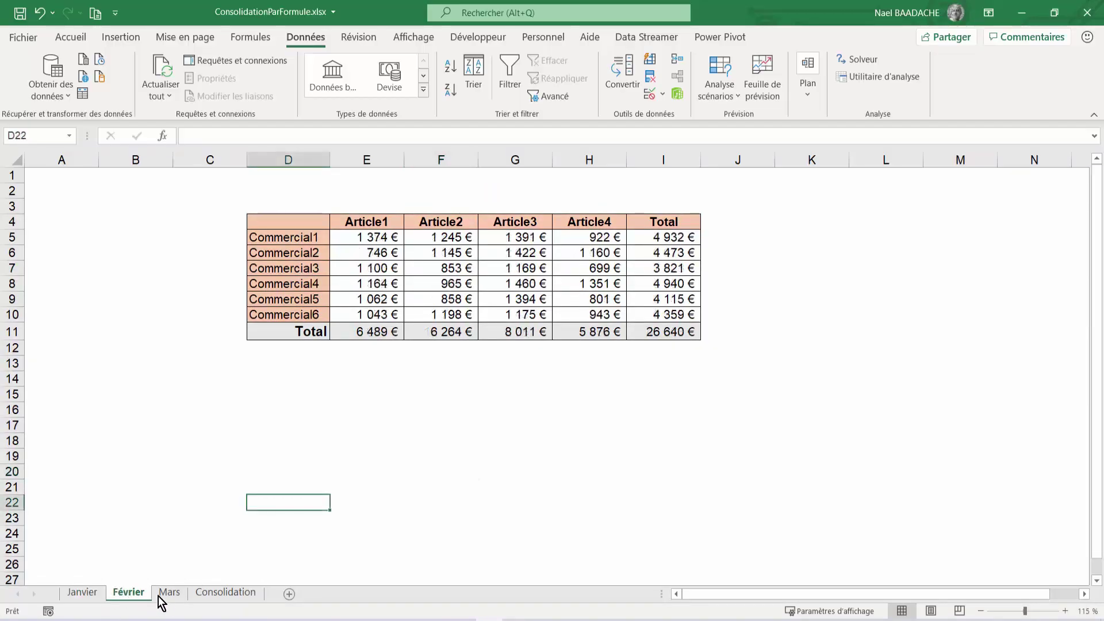
click(170, 596)
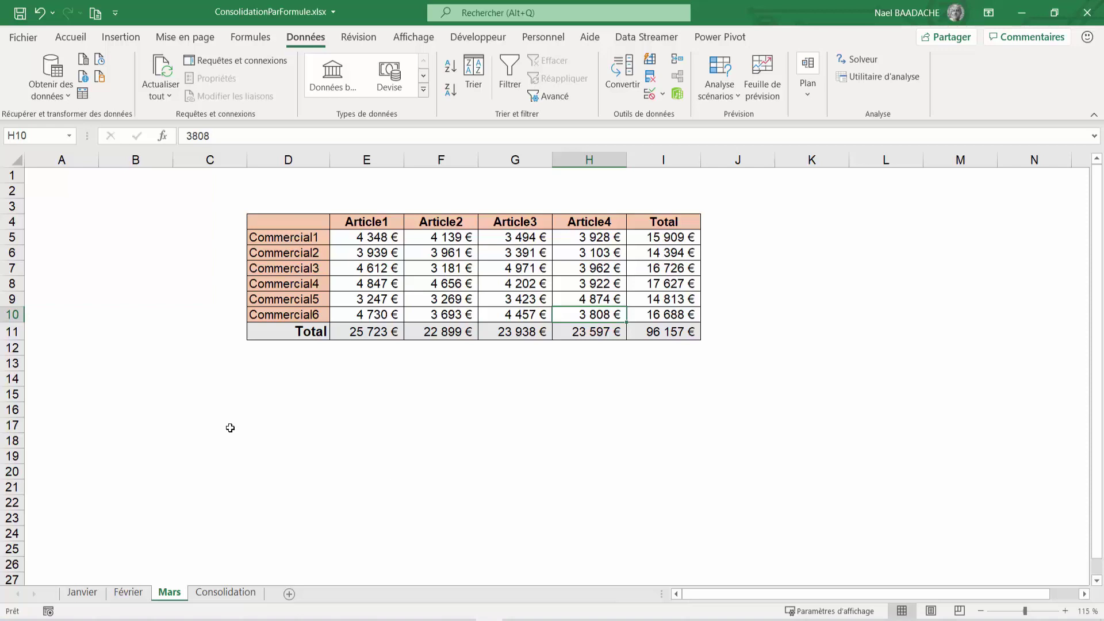
Flip through Janvier, Février and Mars twice, ending on Consolidation's empty six-by-four table
click(86, 593)
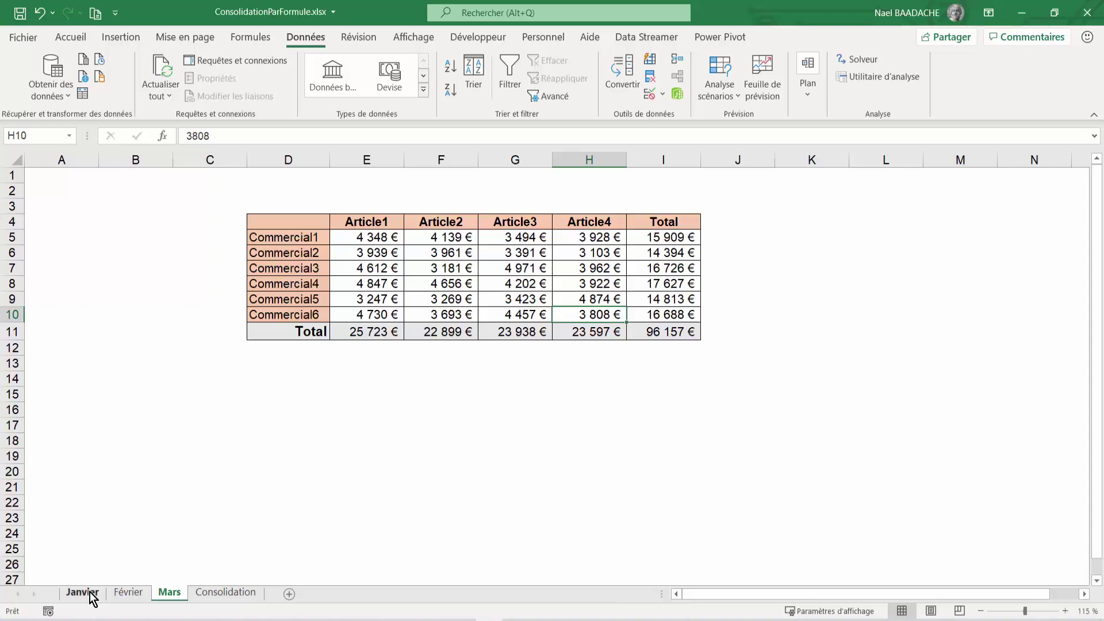
click(128, 598)
click(170, 596)
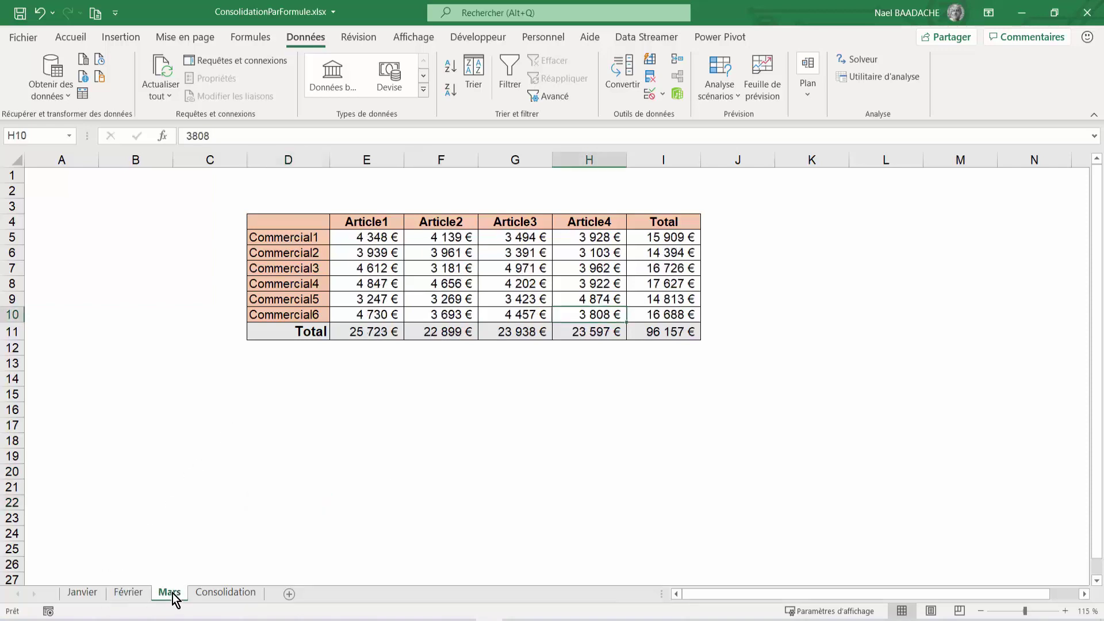
click(223, 595)
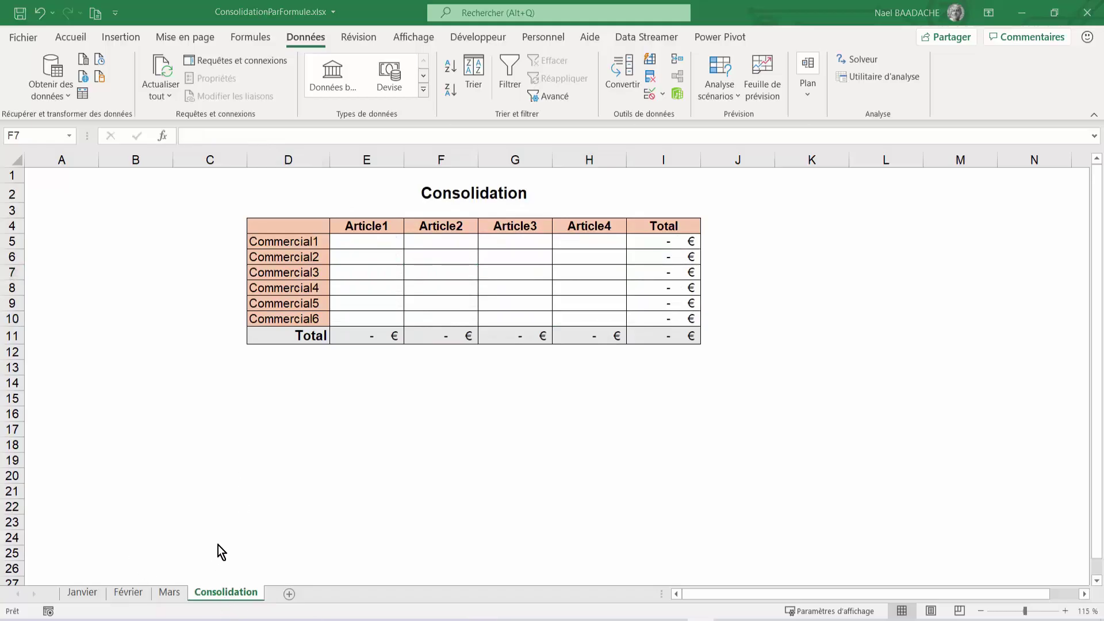
click(81, 592)
click(127, 592)
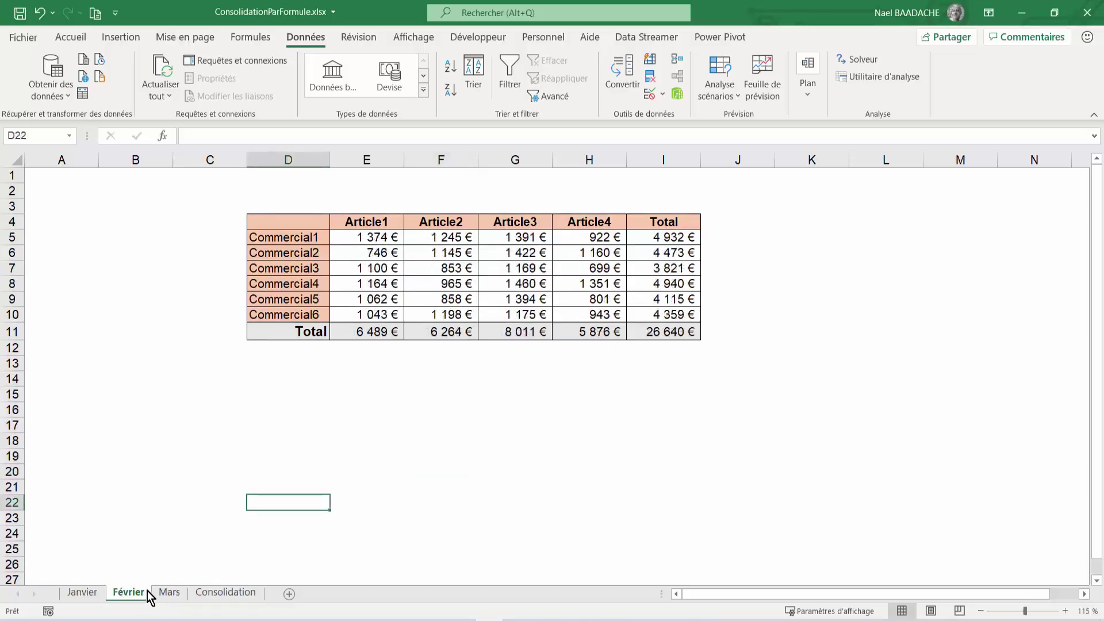
click(167, 593)
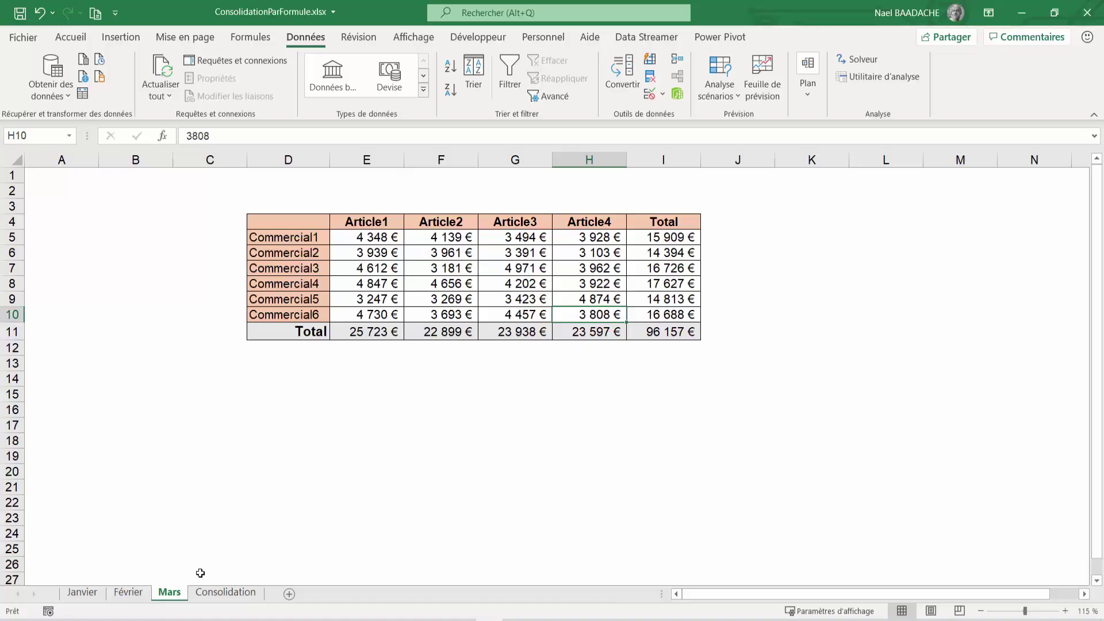
click(225, 592)
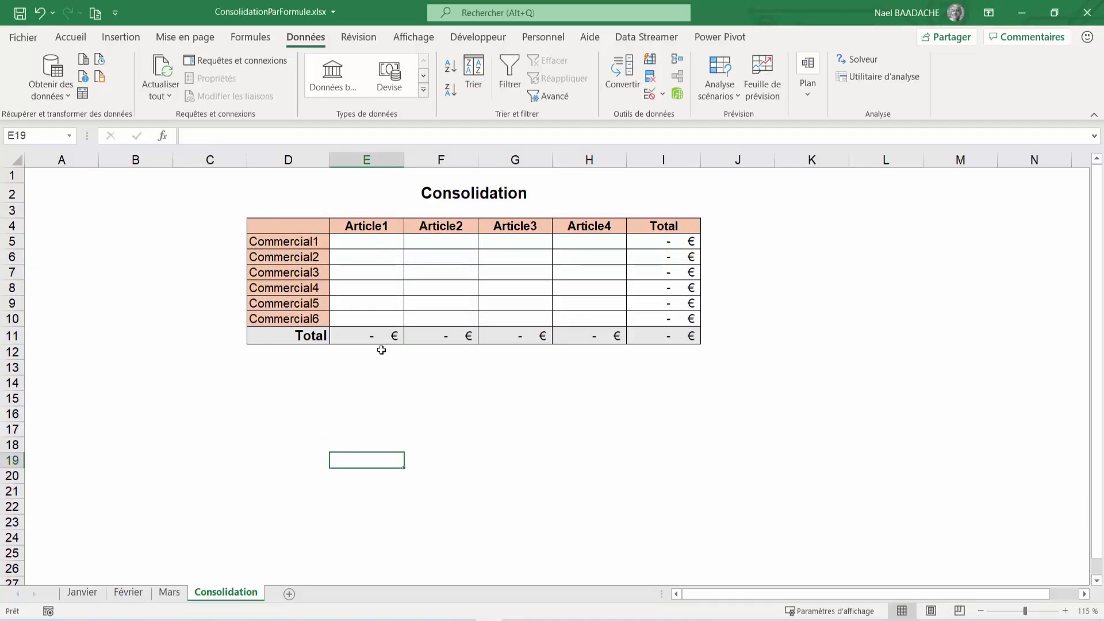
click(366, 243)
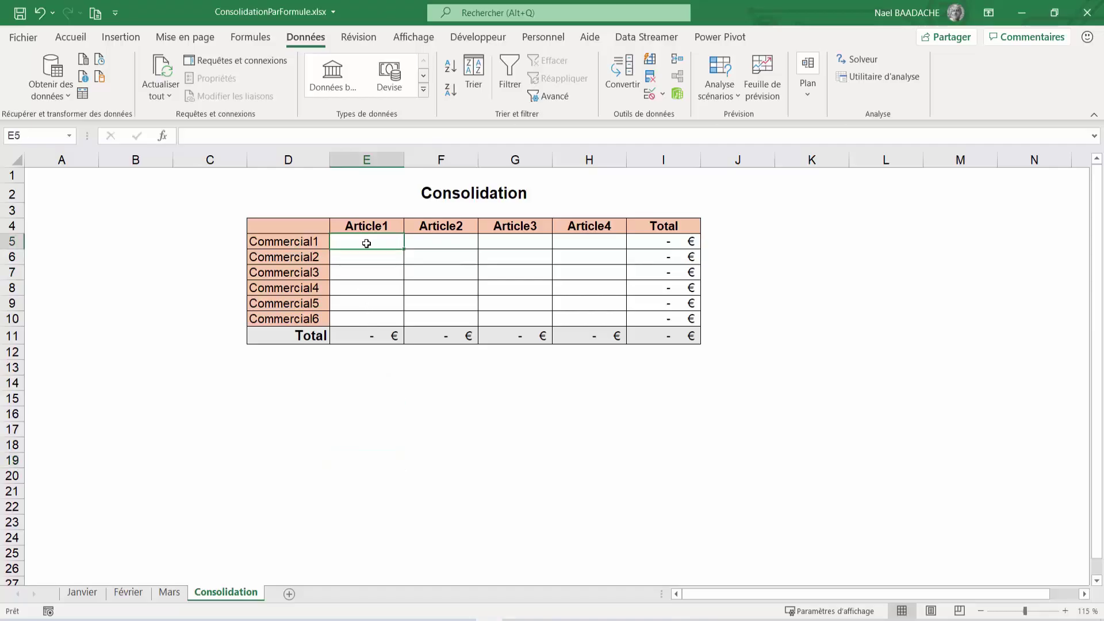
text(=)
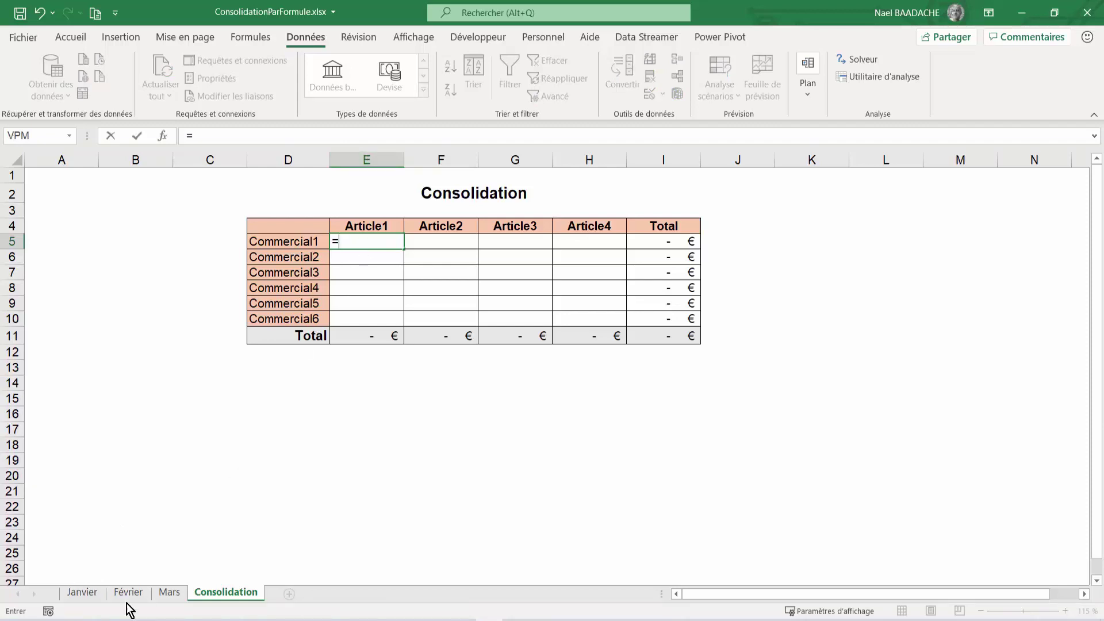
click(88, 592)
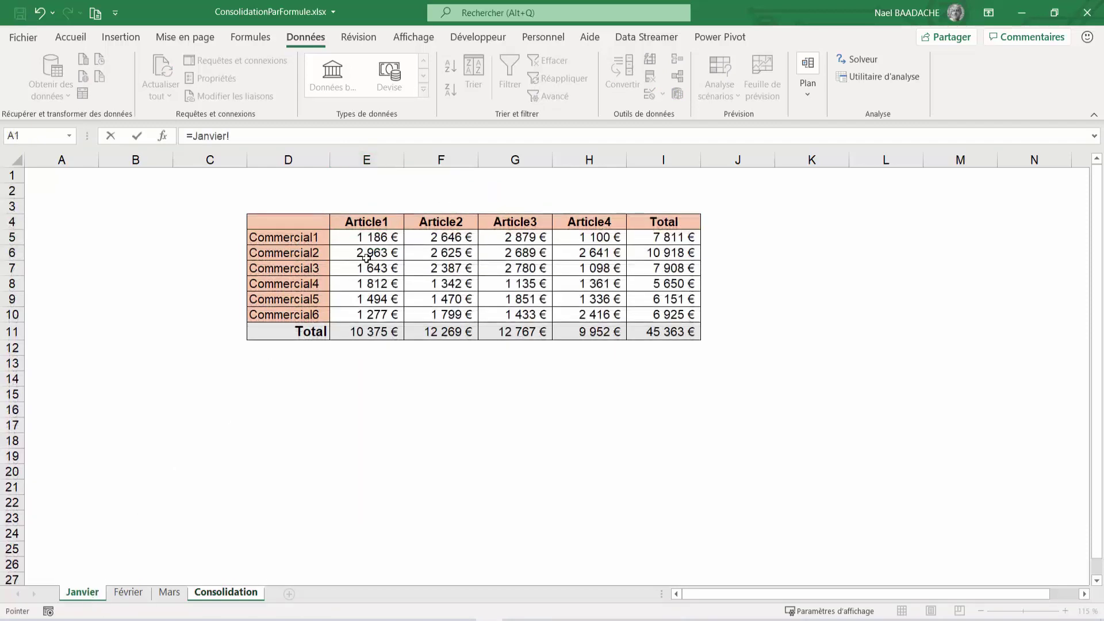
click(367, 238)
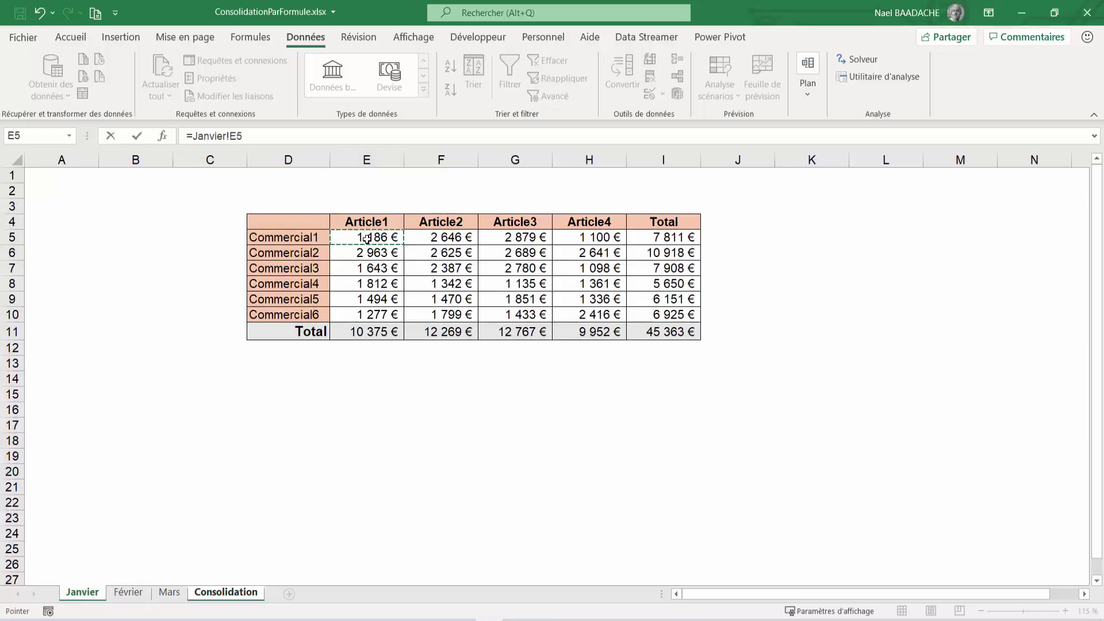
text(+)
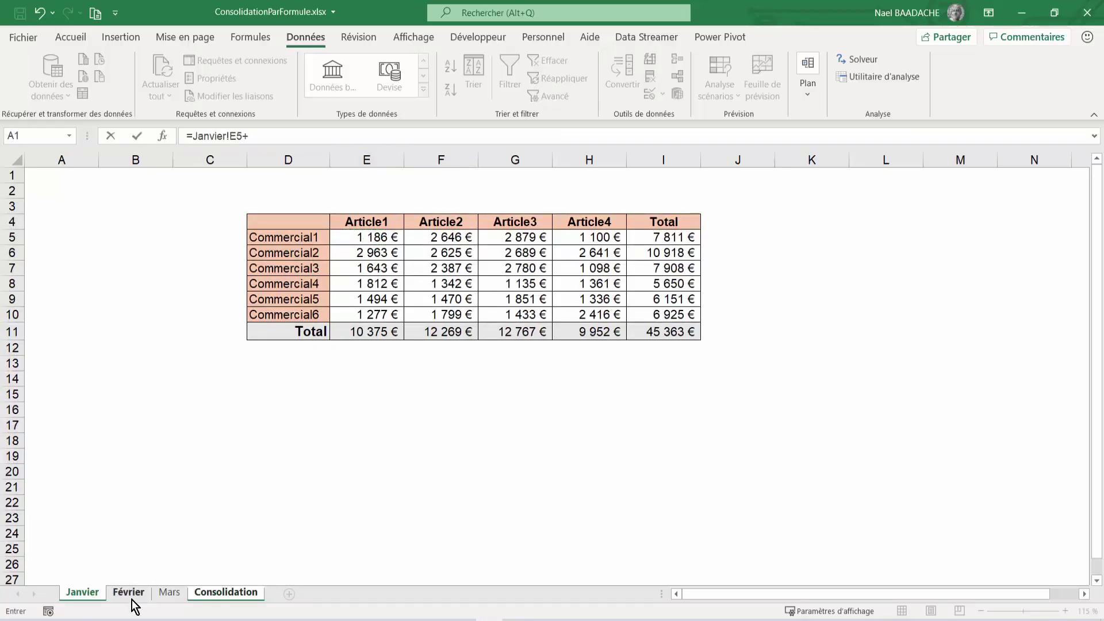
click(131, 593)
click(367, 237)
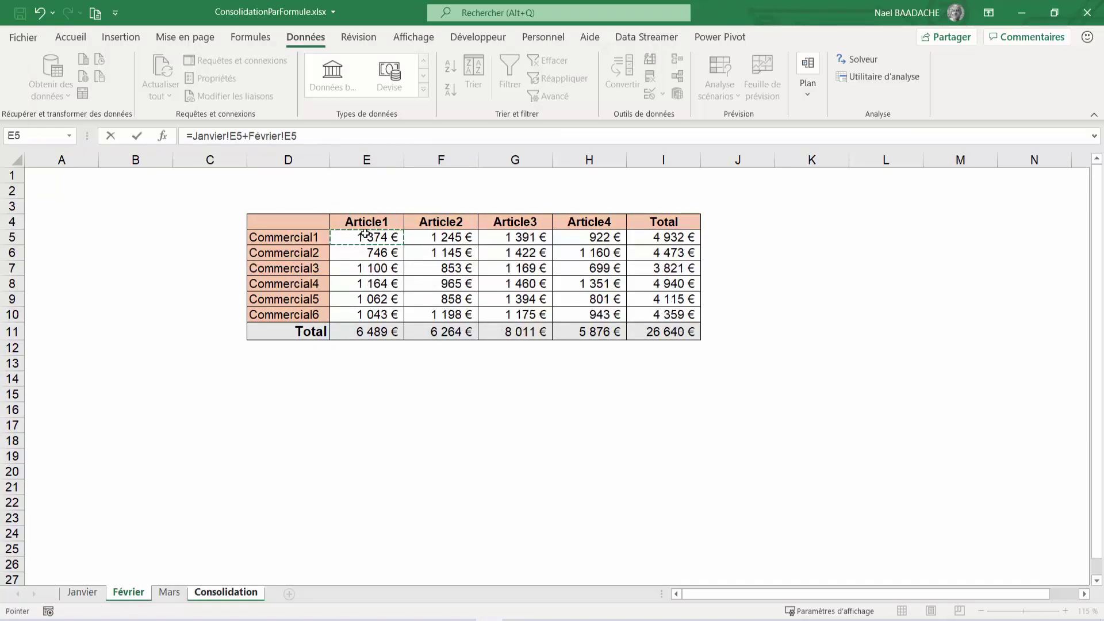
text(+)
click(169, 593)
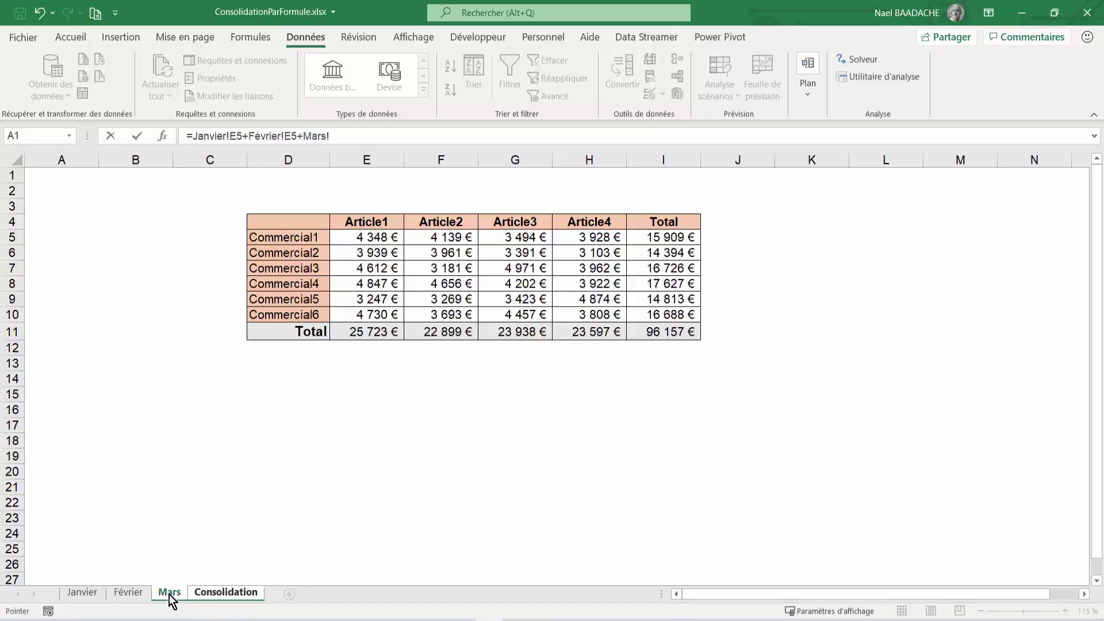
click(375, 237)
key(Return)
click(359, 238)
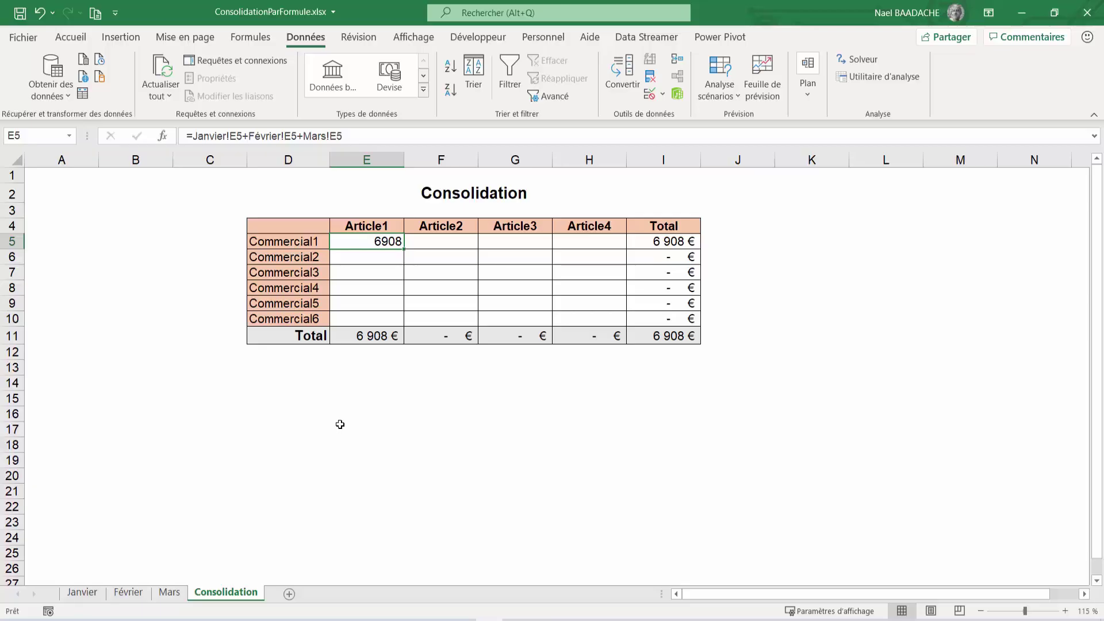
key(Delete)
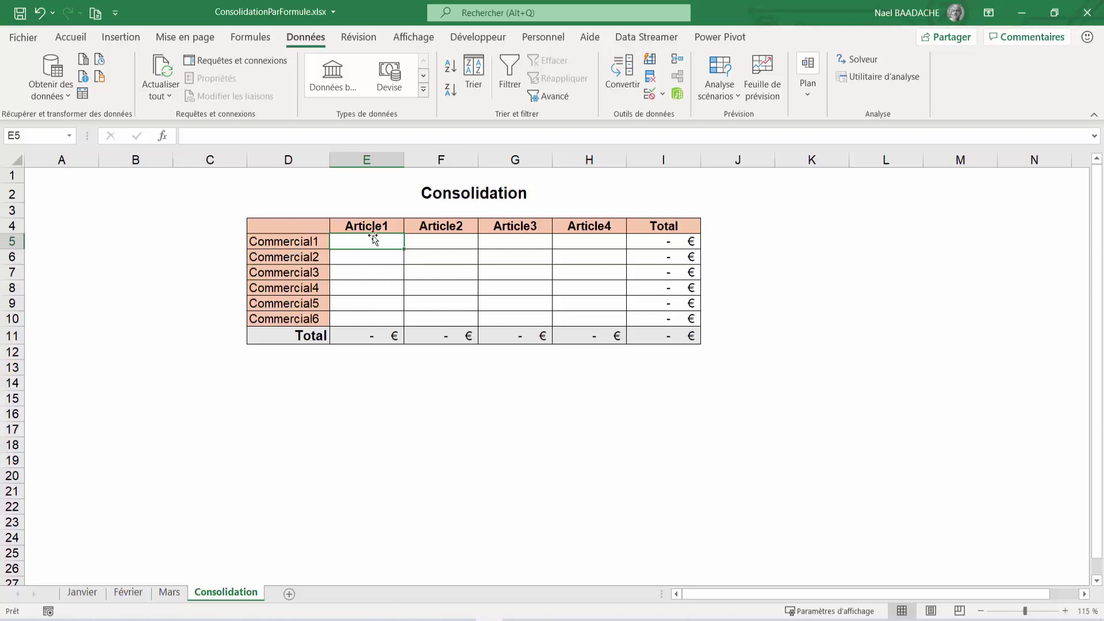
Enter =SOMME(Janvier:Mars!E5) into all of E5:H10, giving a grand total of 168 160 €
mouse_move(364, 239)
mouse_down()
mouse_move(534, 243)
mouse_move(591, 319)
mouse_up()
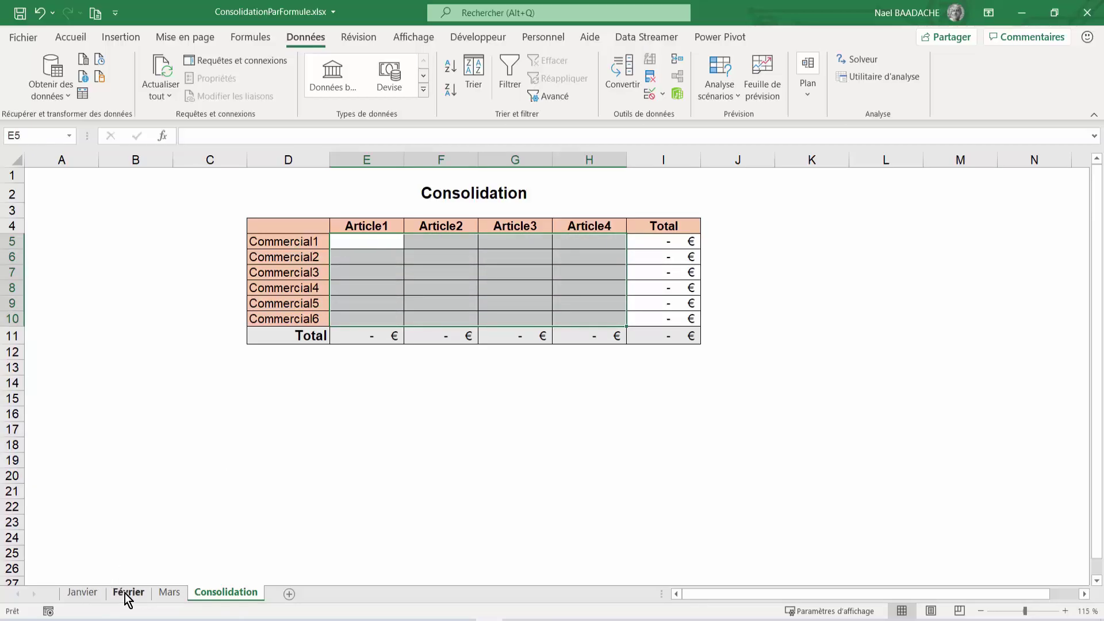
text(=)
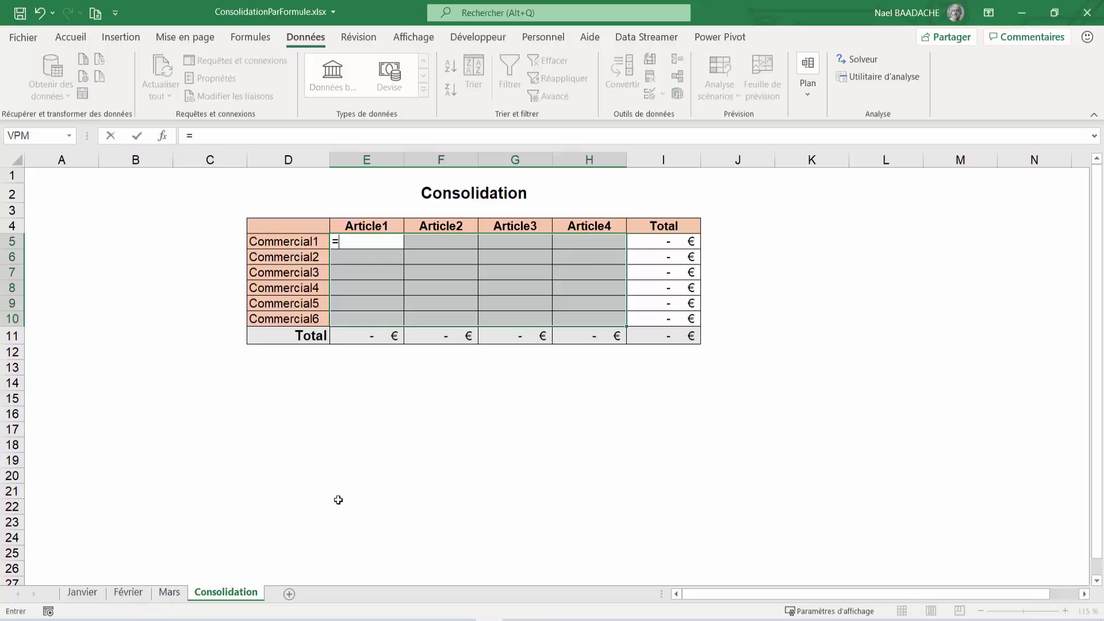
text(somme)
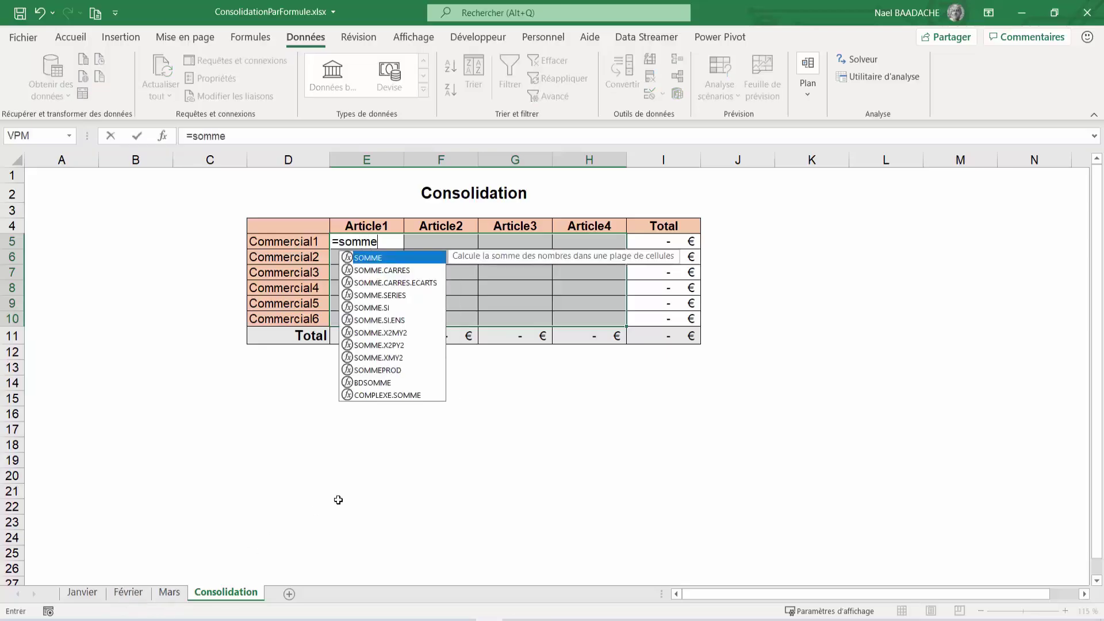
text(()
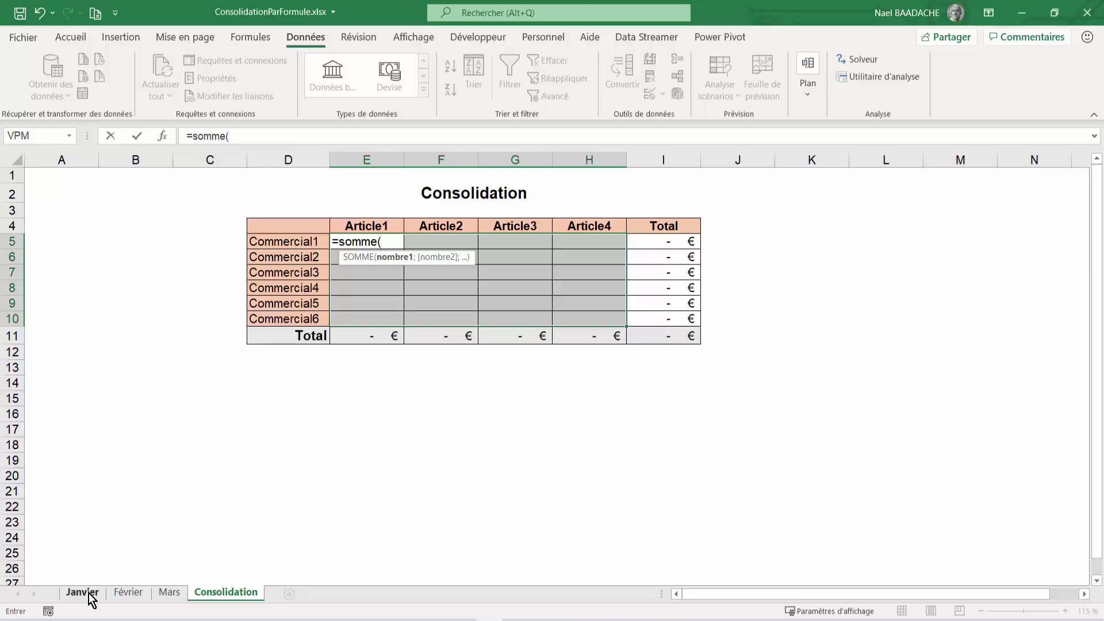
click(84, 592)
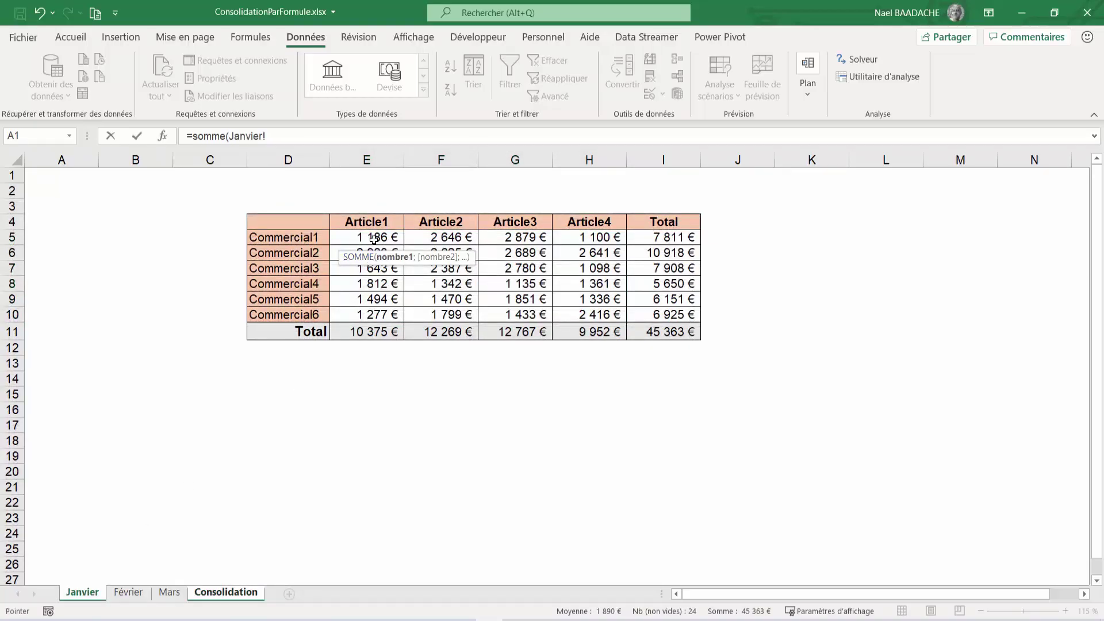
drag(374, 236, 377, 240)
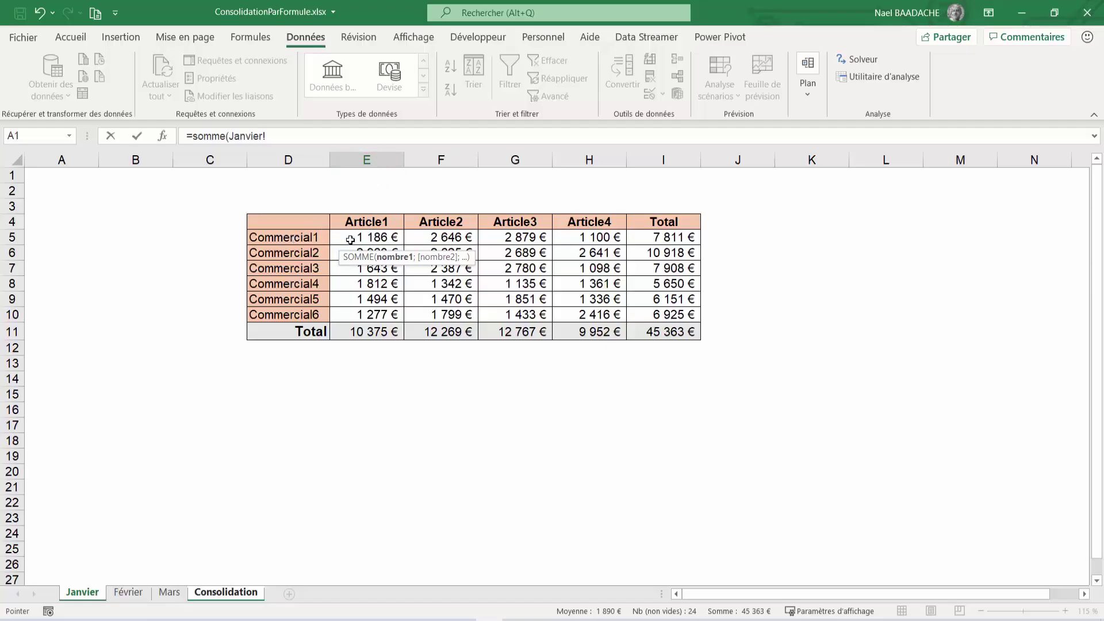
click(365, 240)
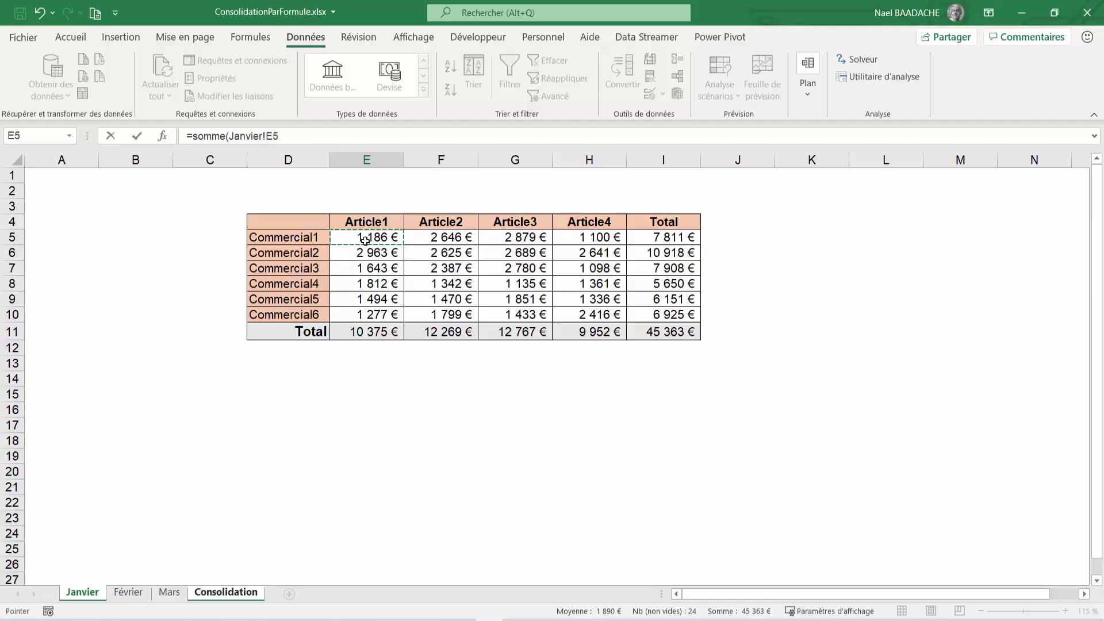
key(shift)
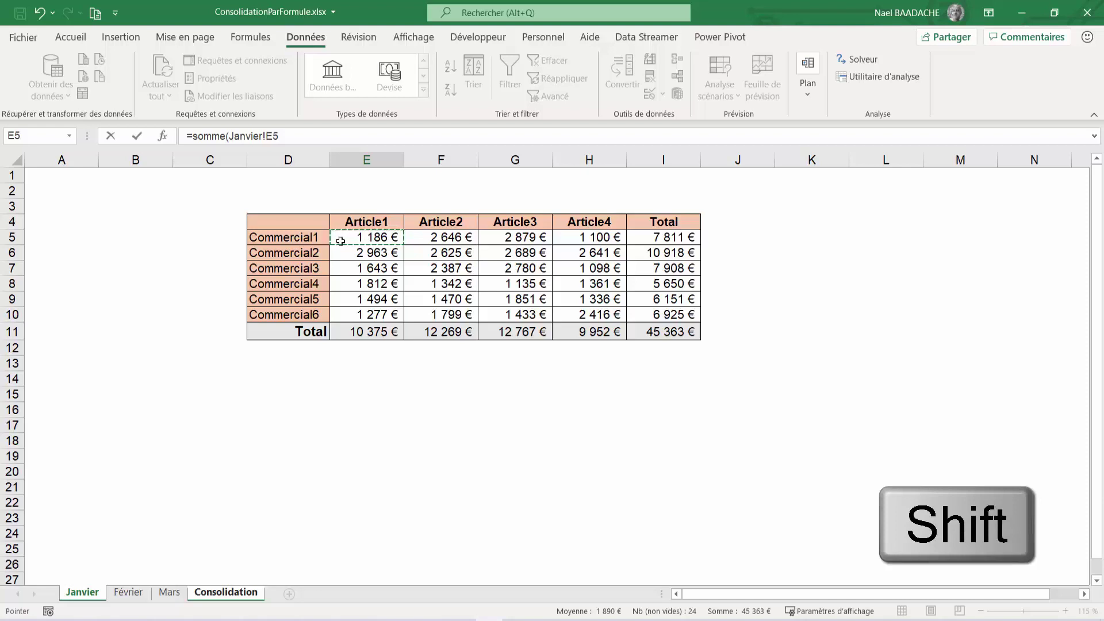
shift+click(172, 593)
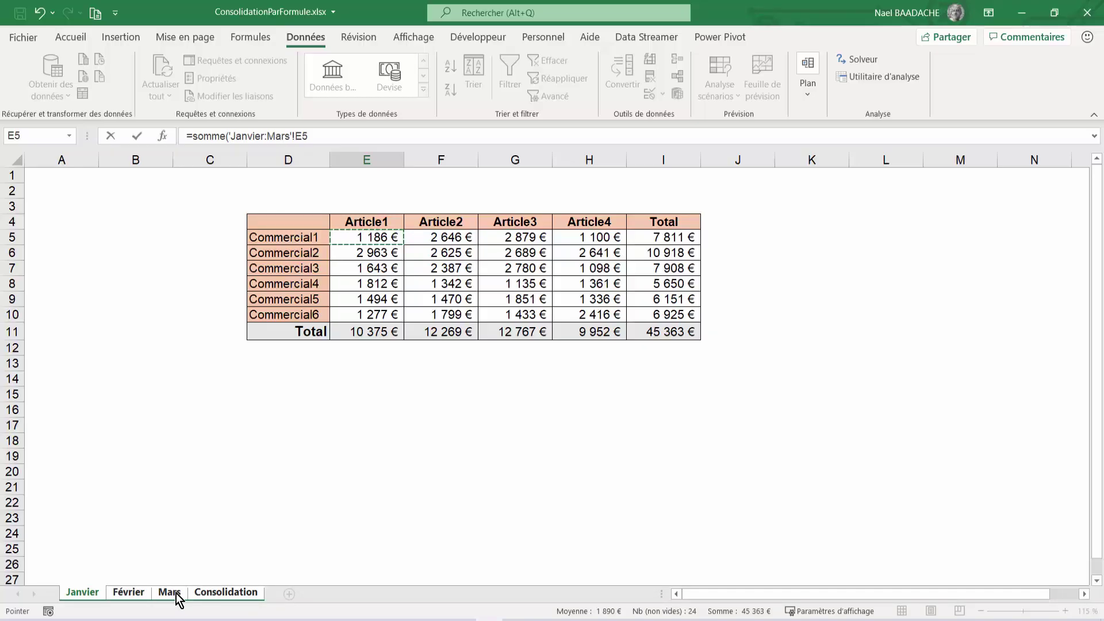
key(ctrl)
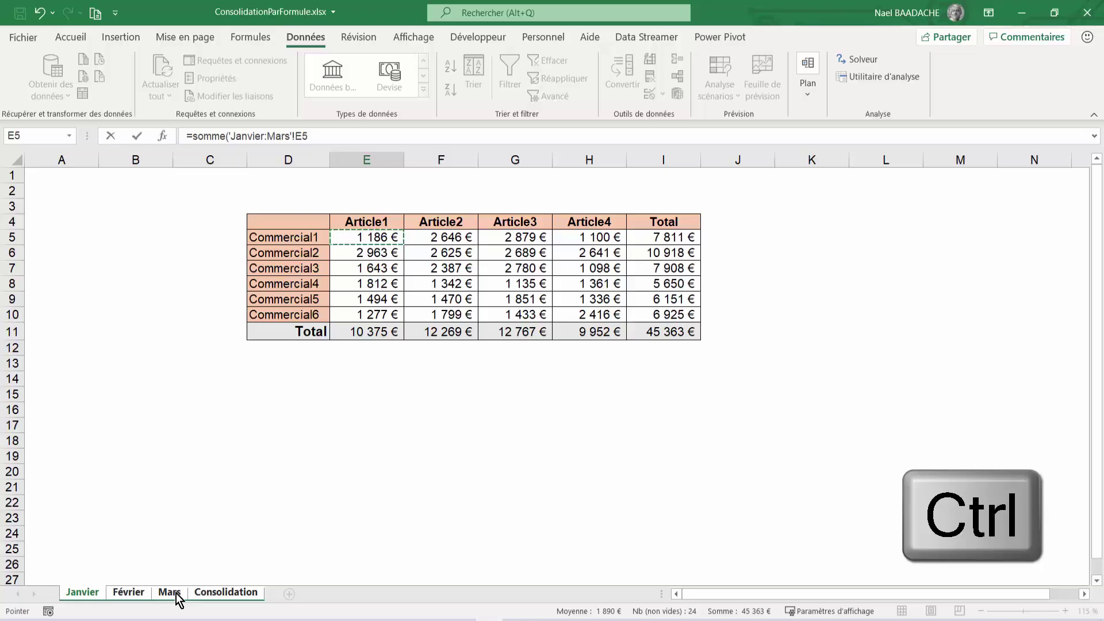
key(ctrl+Return)
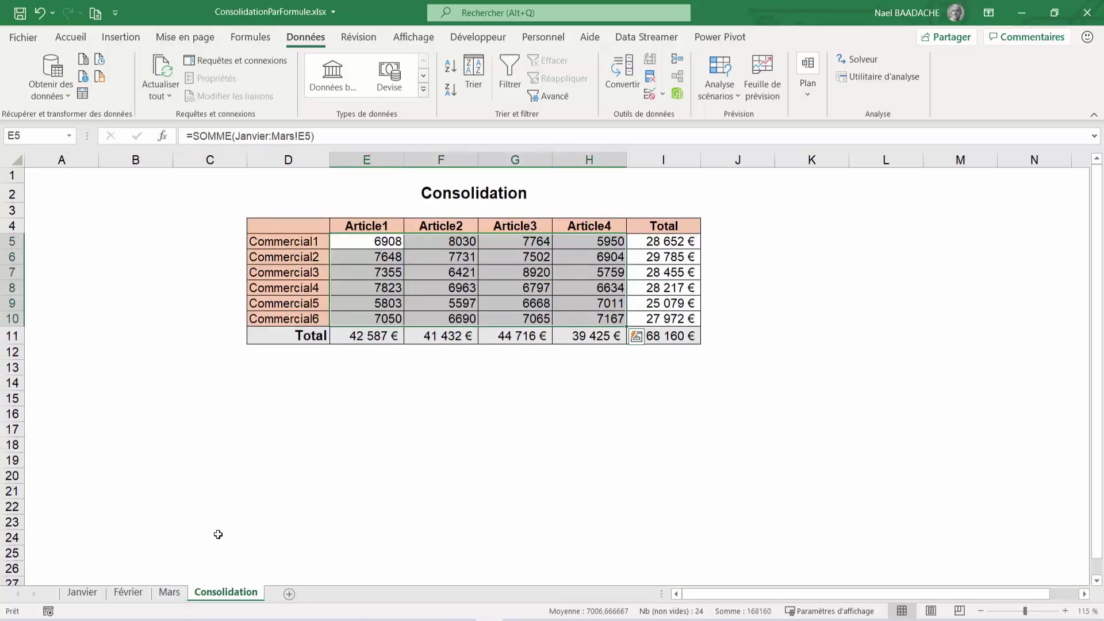
click(391, 241)
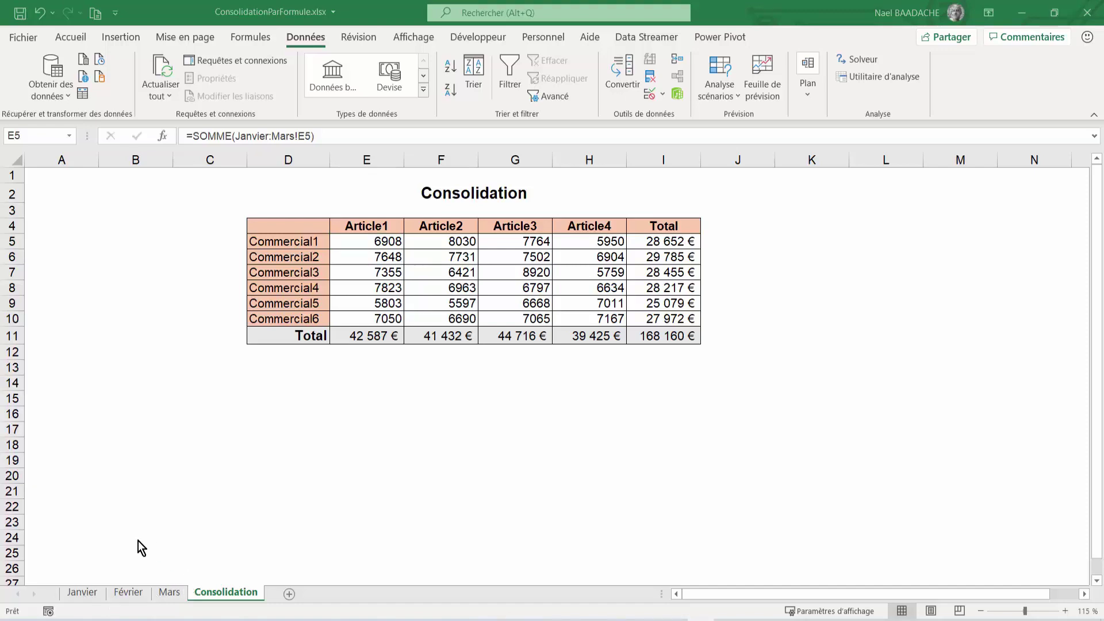
click(82, 597)
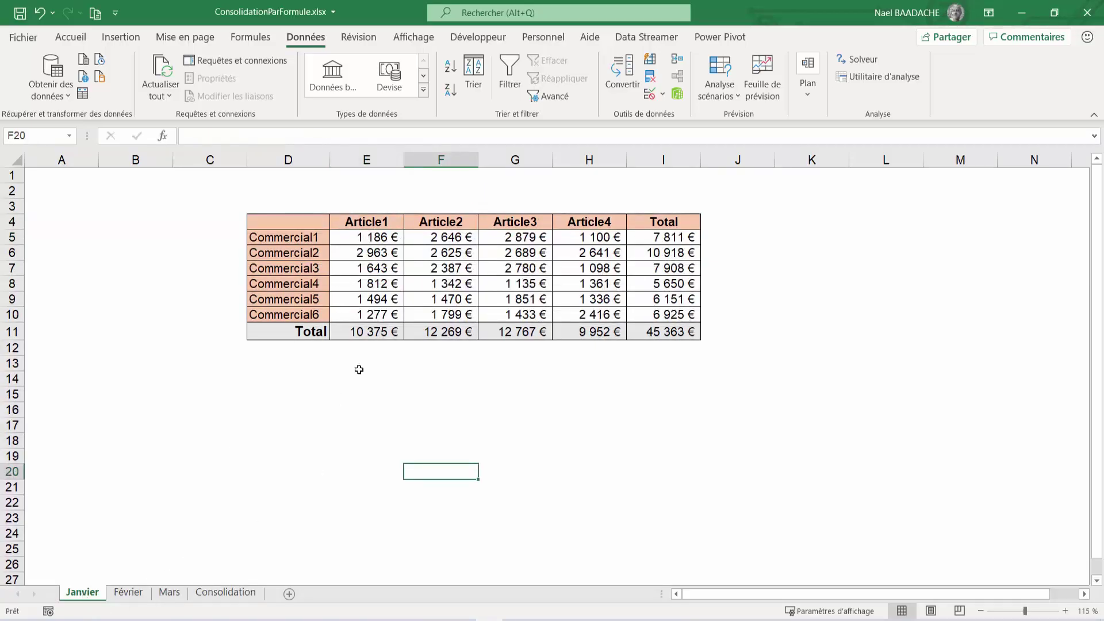
click(367, 240)
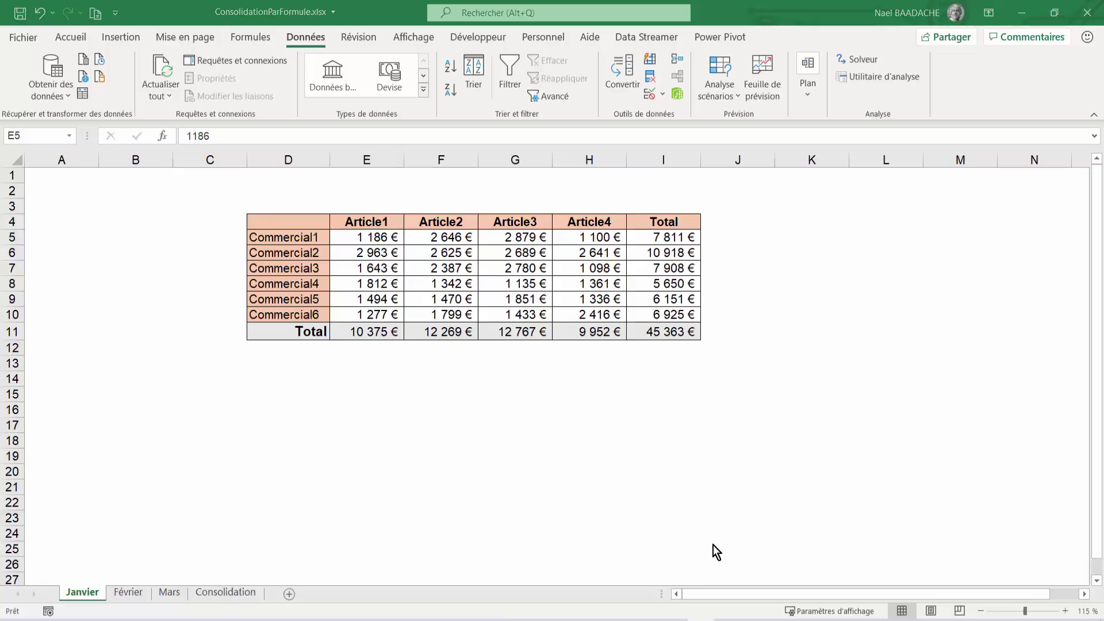
click(226, 593)
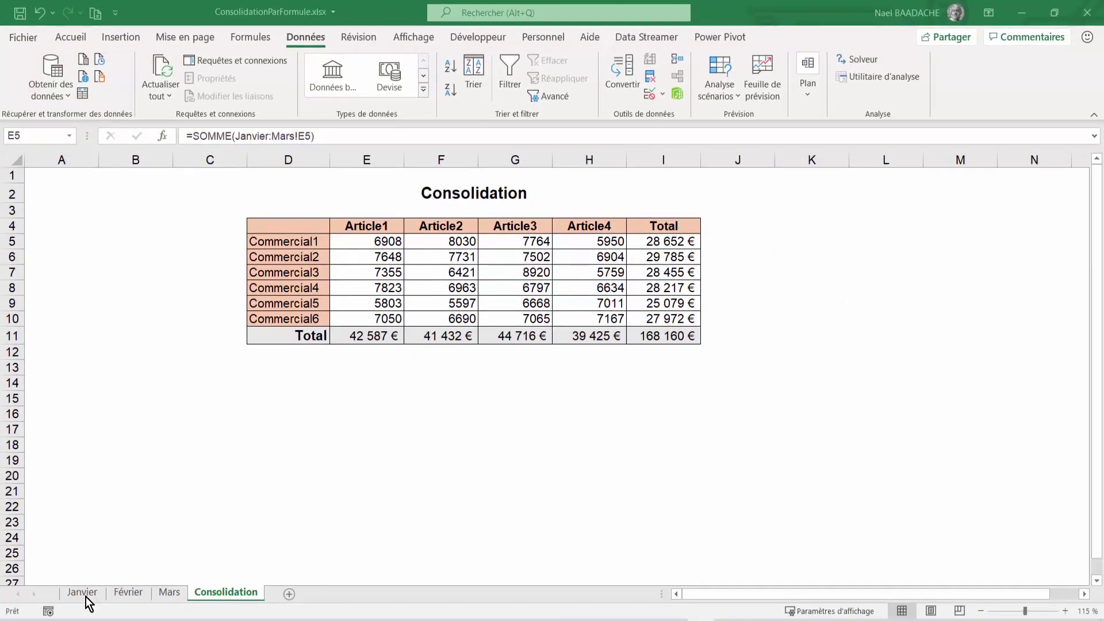
click(81, 595)
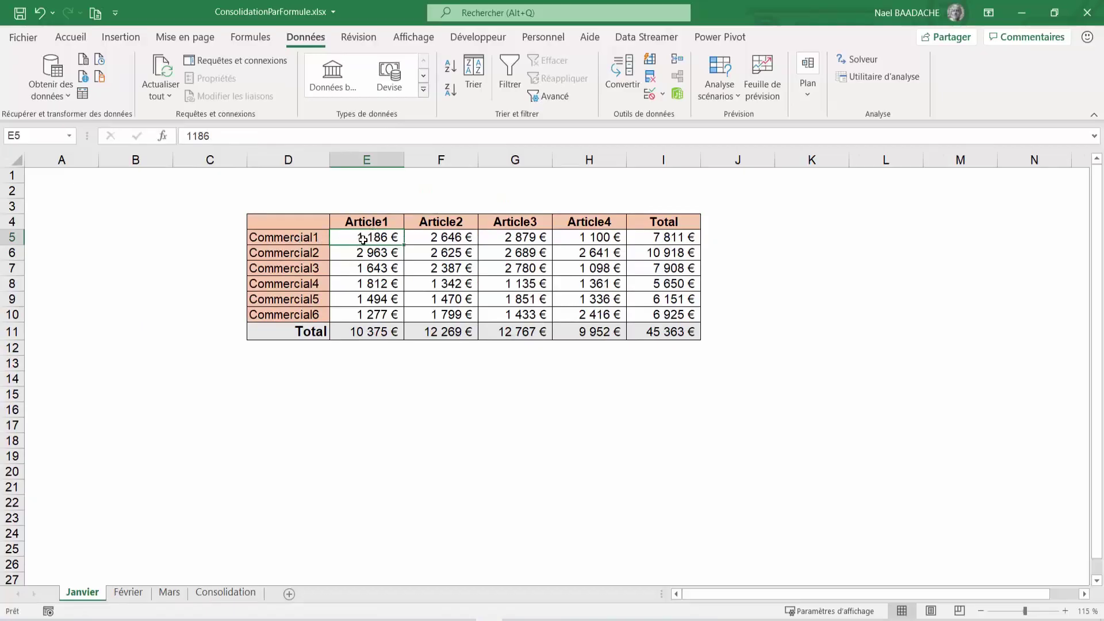
click(128, 593)
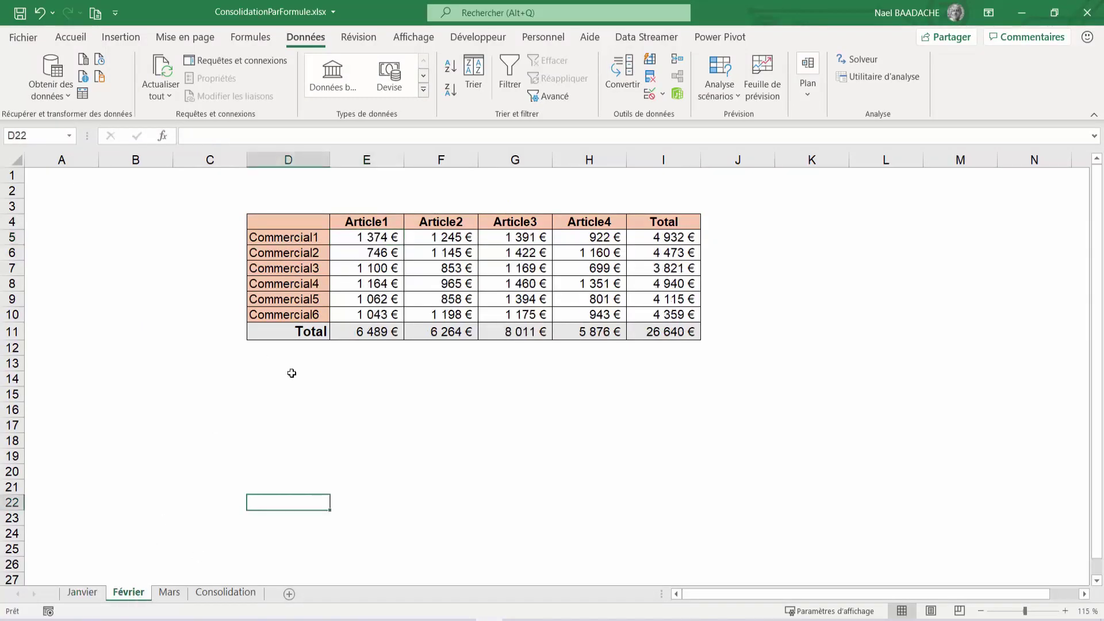
click(359, 238)
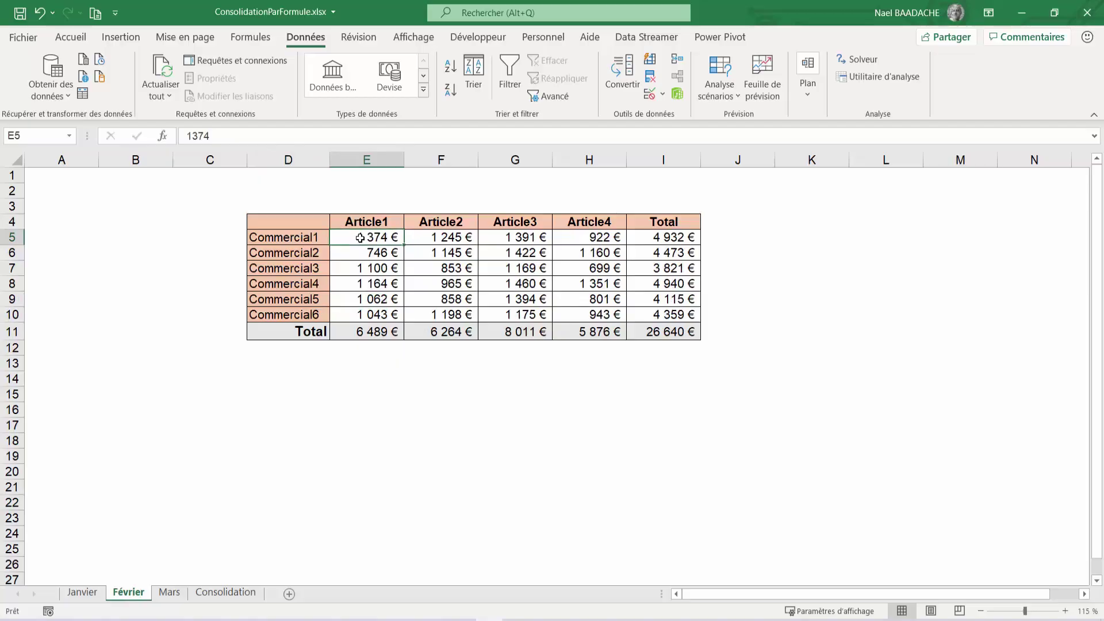
click(171, 593)
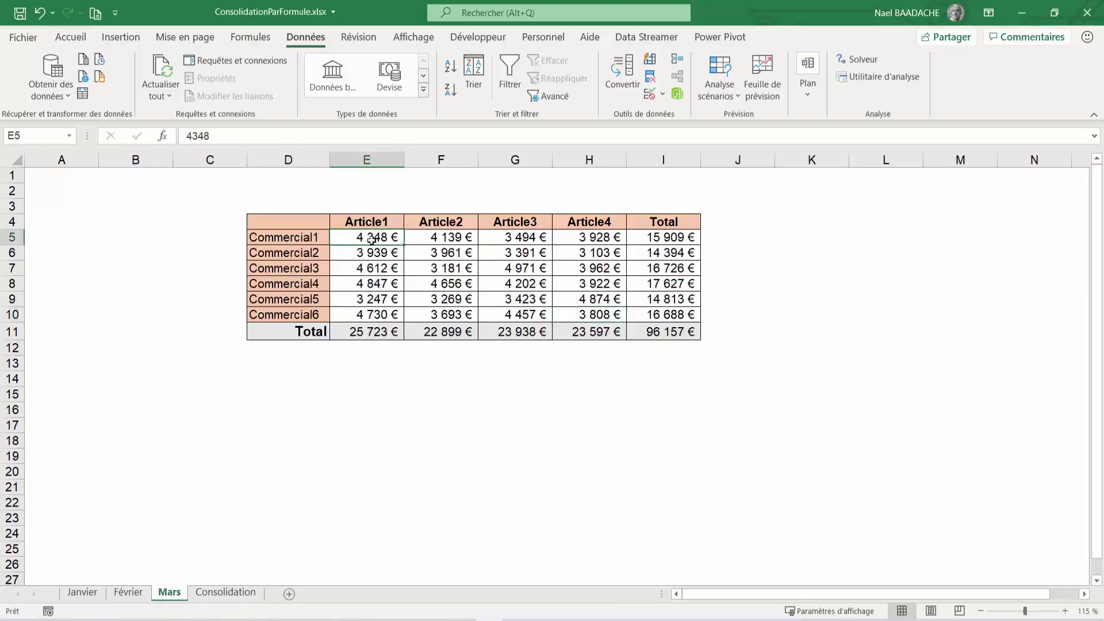
click(225, 592)
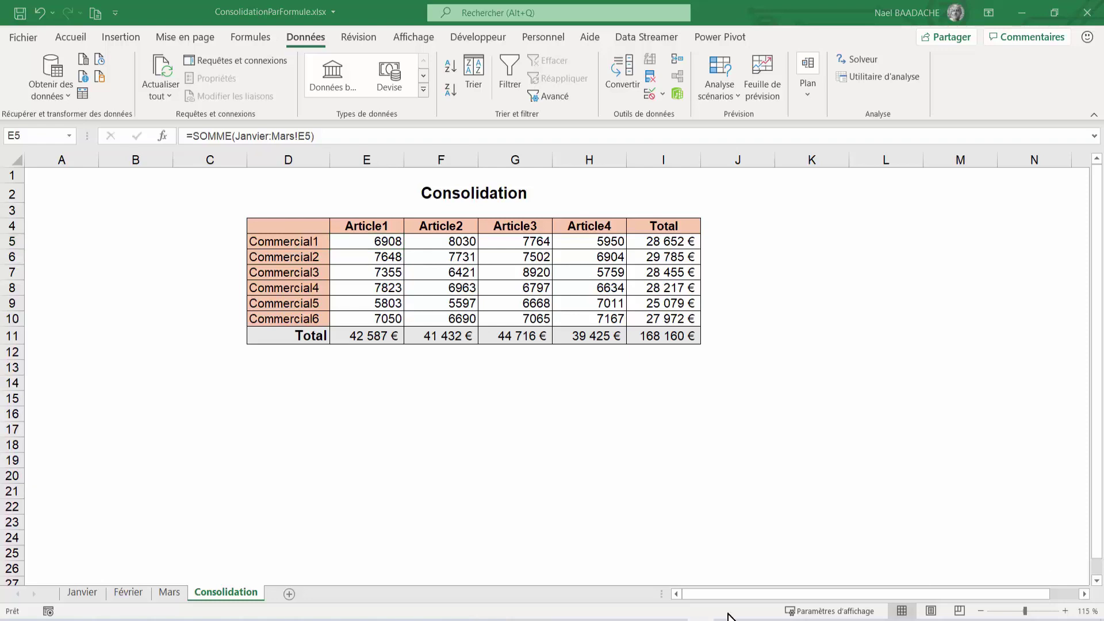
Deselect the consolidated table, then open Consolidation.xlsx from the Ventes folder
click(415, 419)
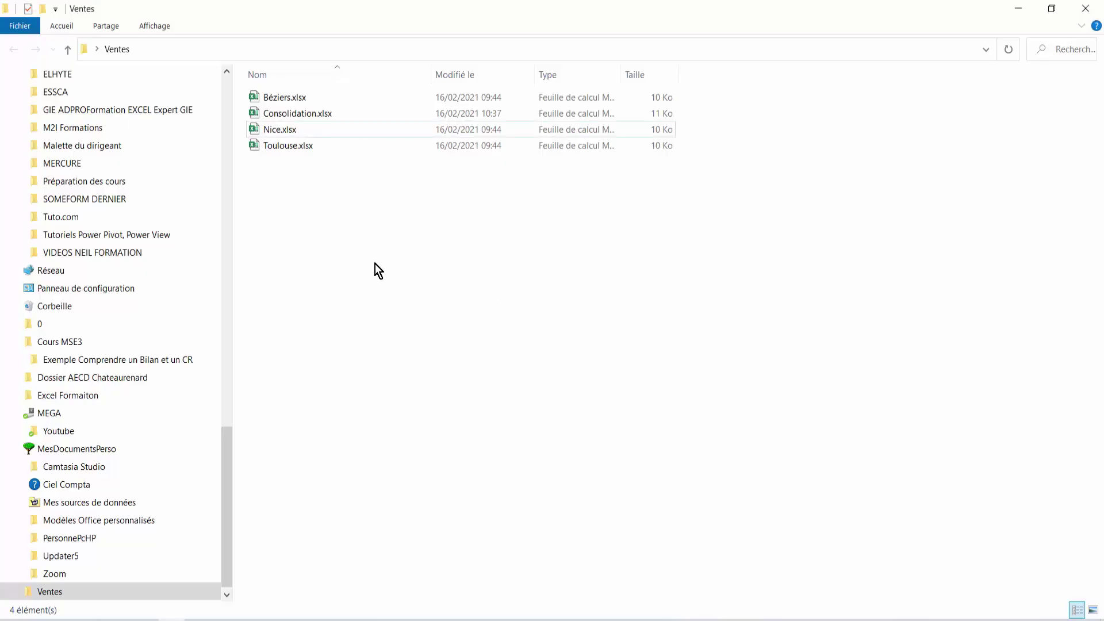
click(296, 112)
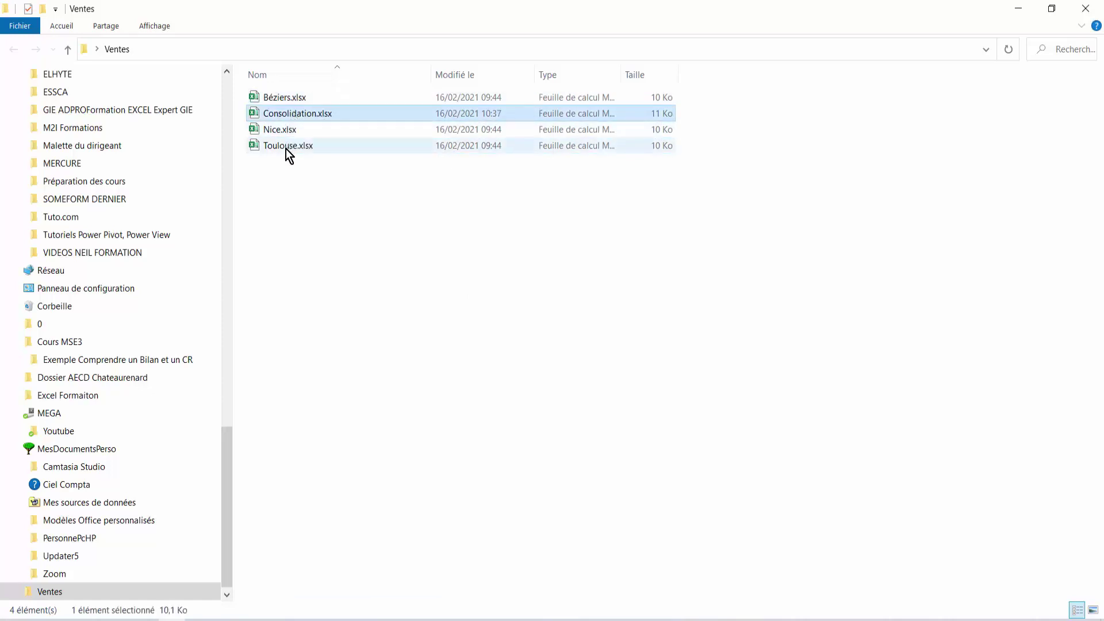
mouse_move(293, 117)
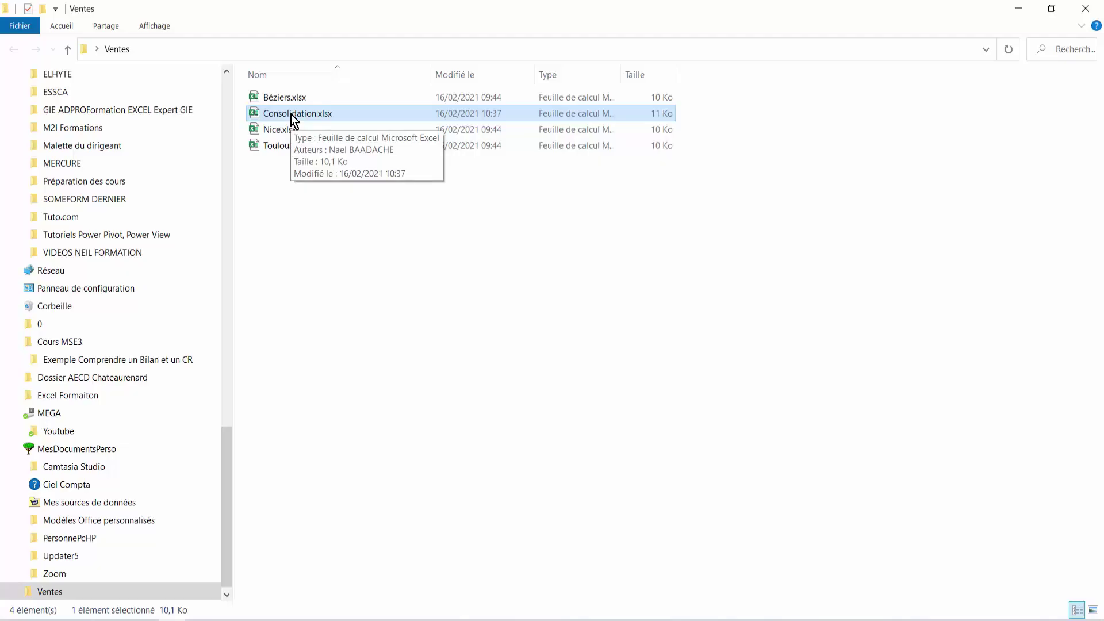
double_click(295, 118)
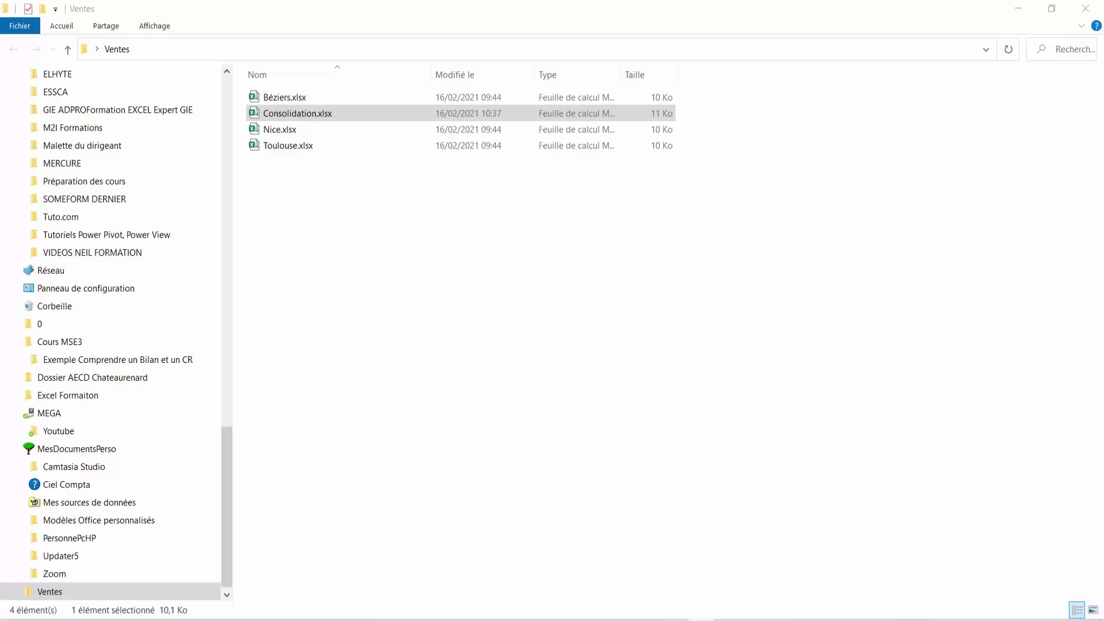
Select all four Ventes workbooks and bring up their context menu
click(287, 147)
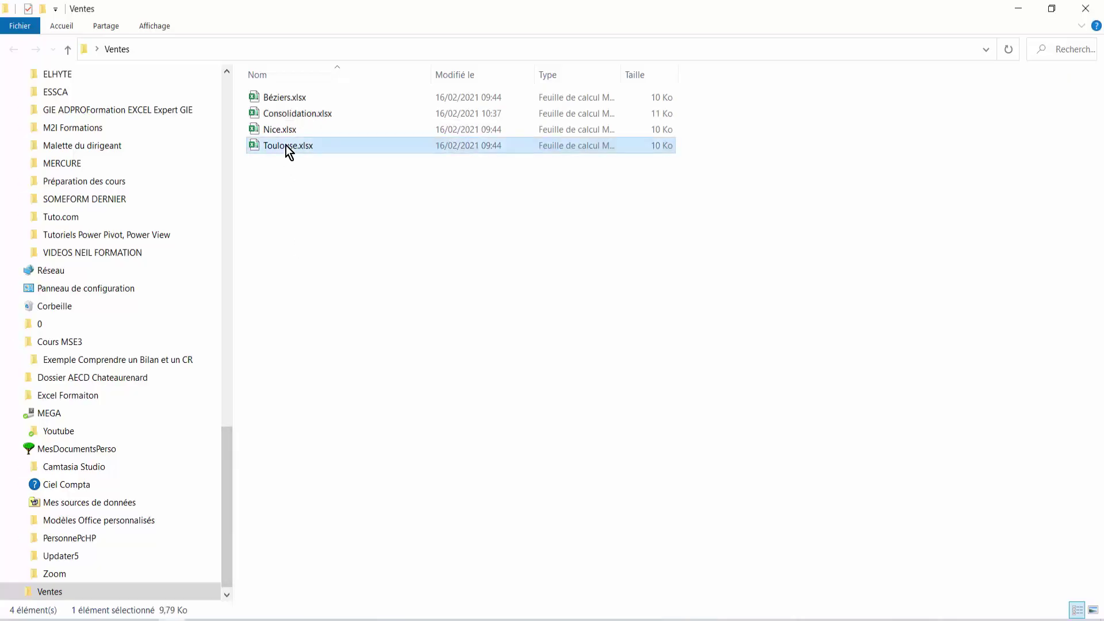
key(ctrl+a)
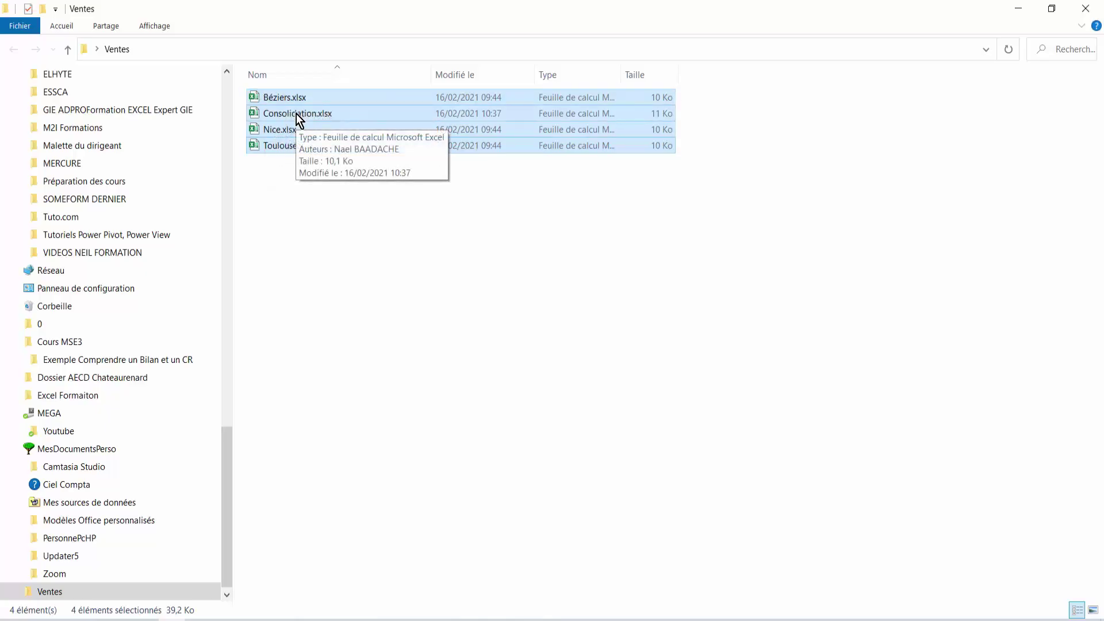
right_click(350, 98)
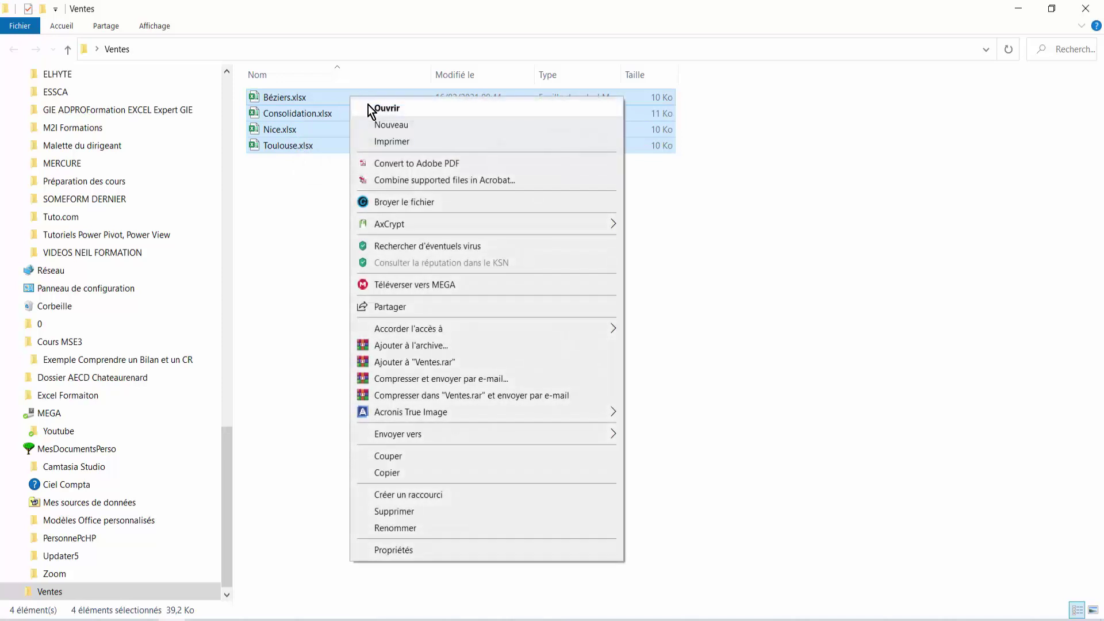
Open the Béziers, Nice, Toulouse and Consolidation workbooks and list them via Changer de fenêtre
click(384, 110)
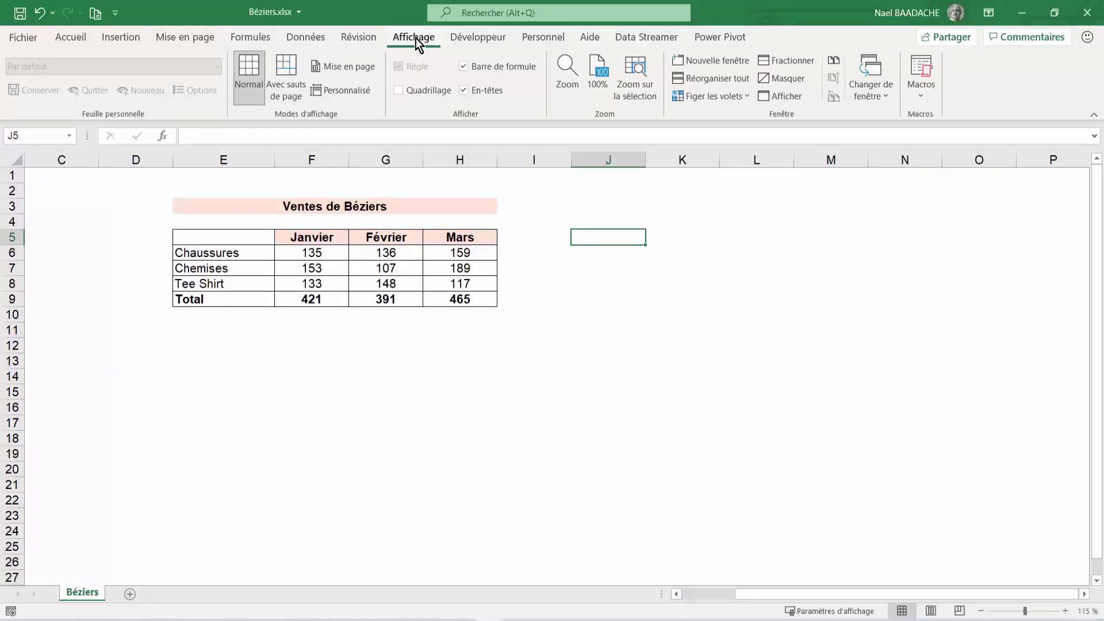
click(890, 96)
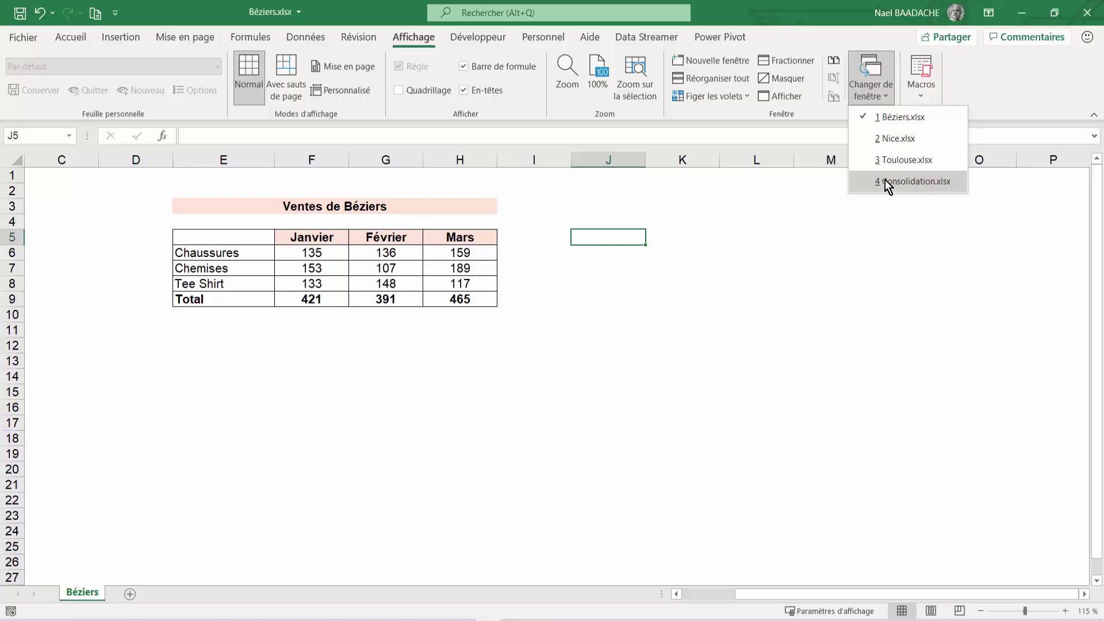
Arrange all four workbook windows in a Mosaïque layout
click(884, 180)
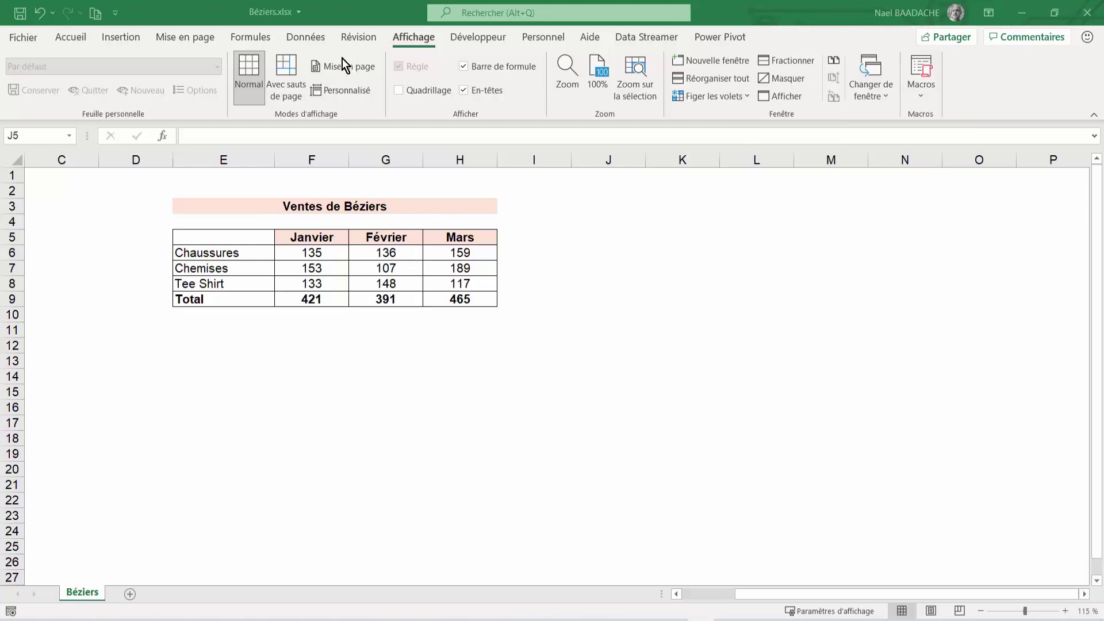
click(713, 79)
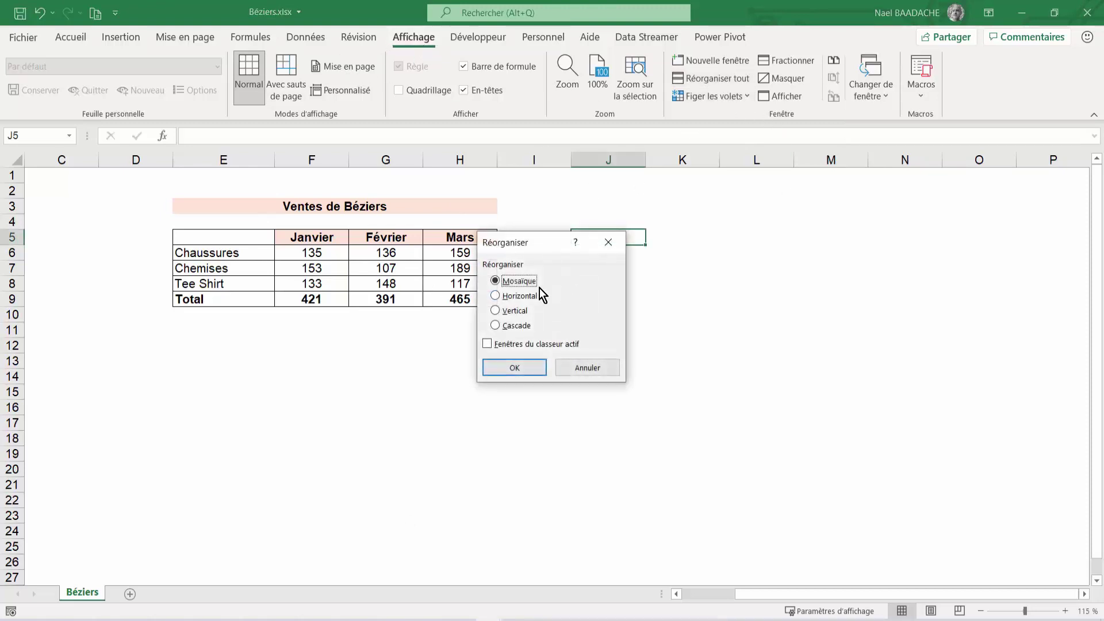
click(518, 367)
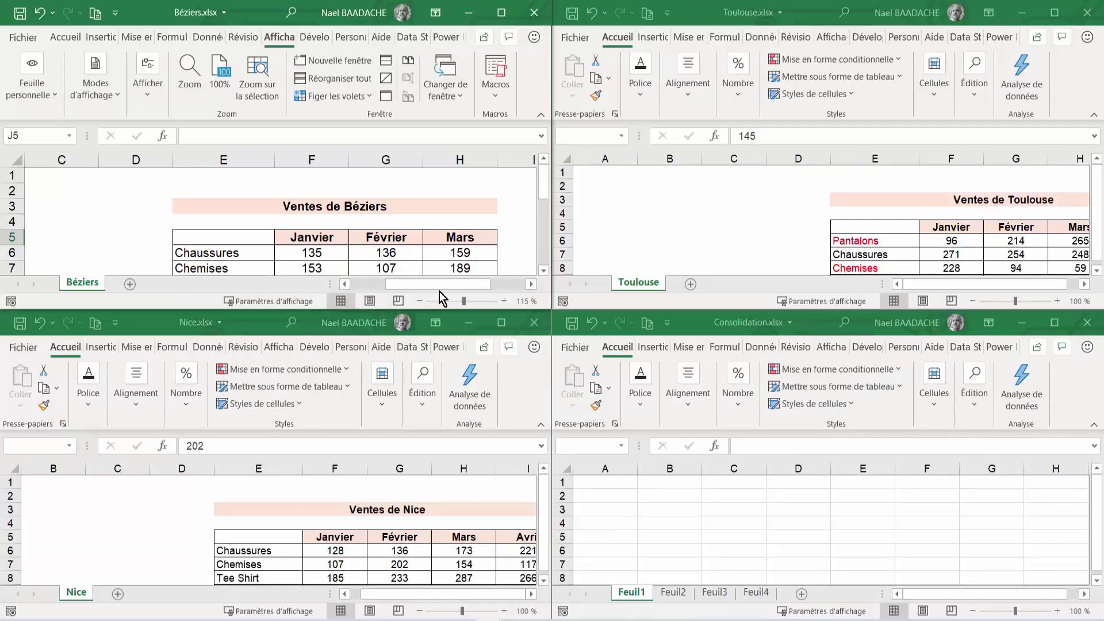
Scroll and zoom the tiled windows so the full Nice table, Janvier to Juin with totals, shows
drag(436, 284, 455, 282)
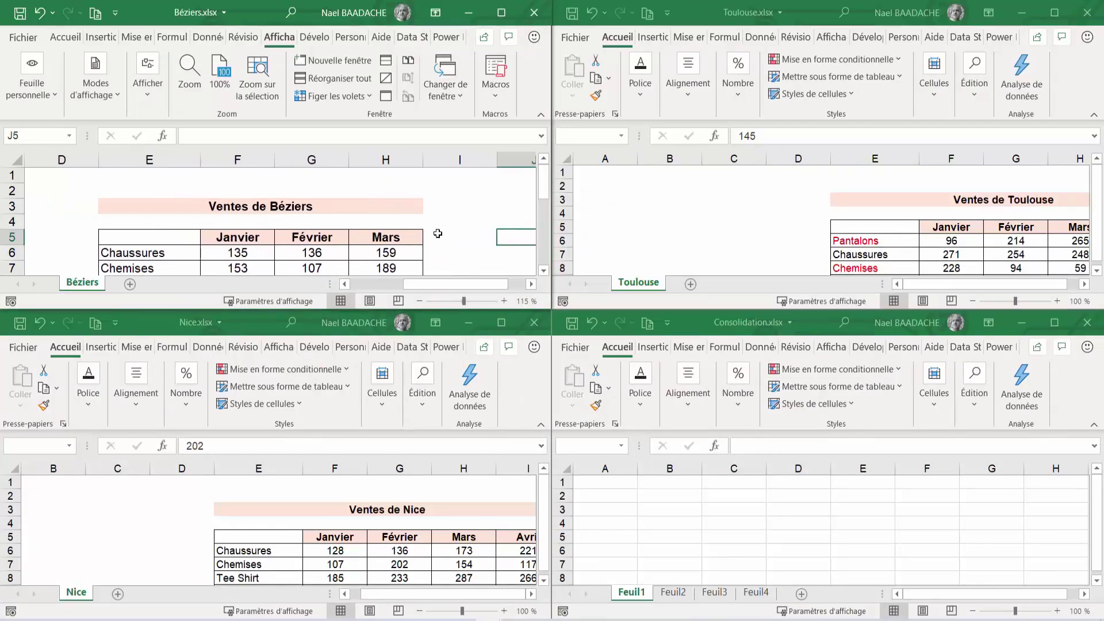
scroll(437, 232, down, 2)
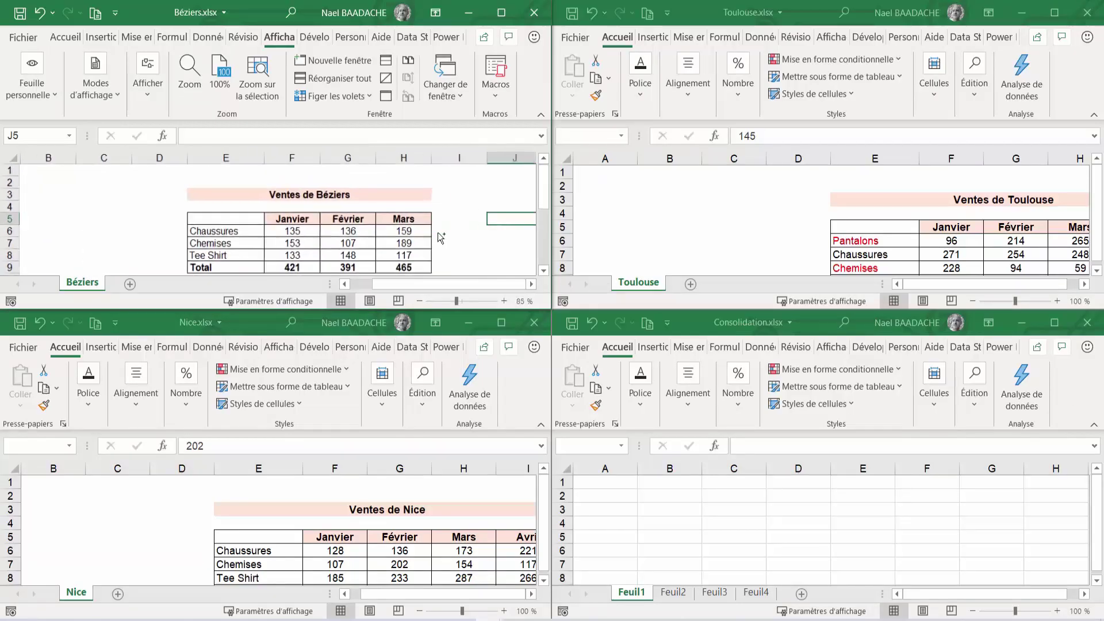
scroll(437, 233, down, 1)
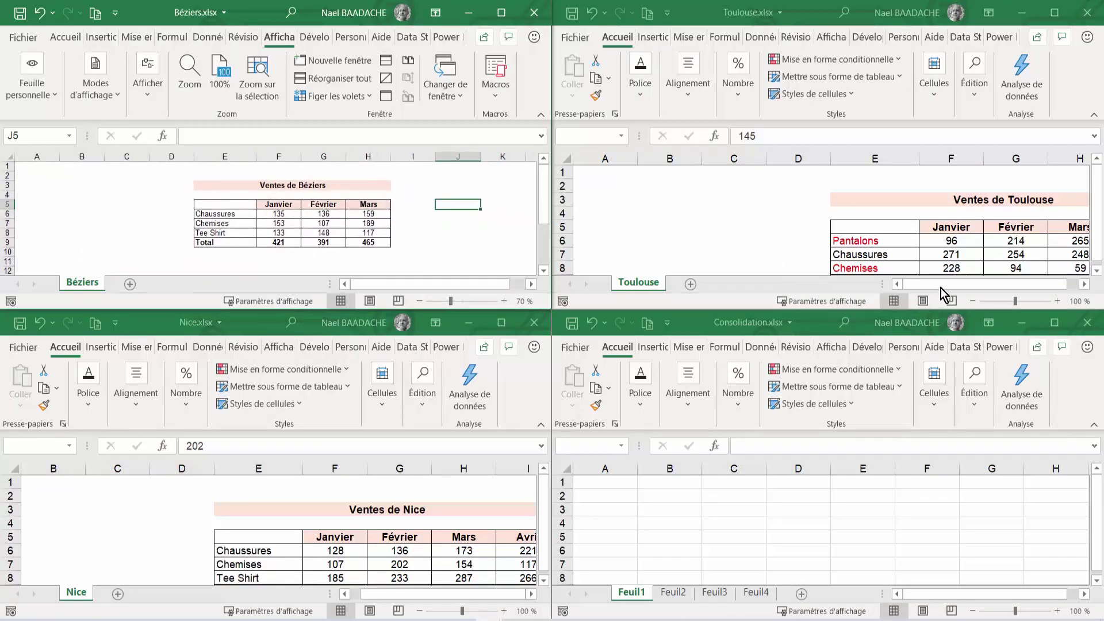
drag(941, 287, 972, 284)
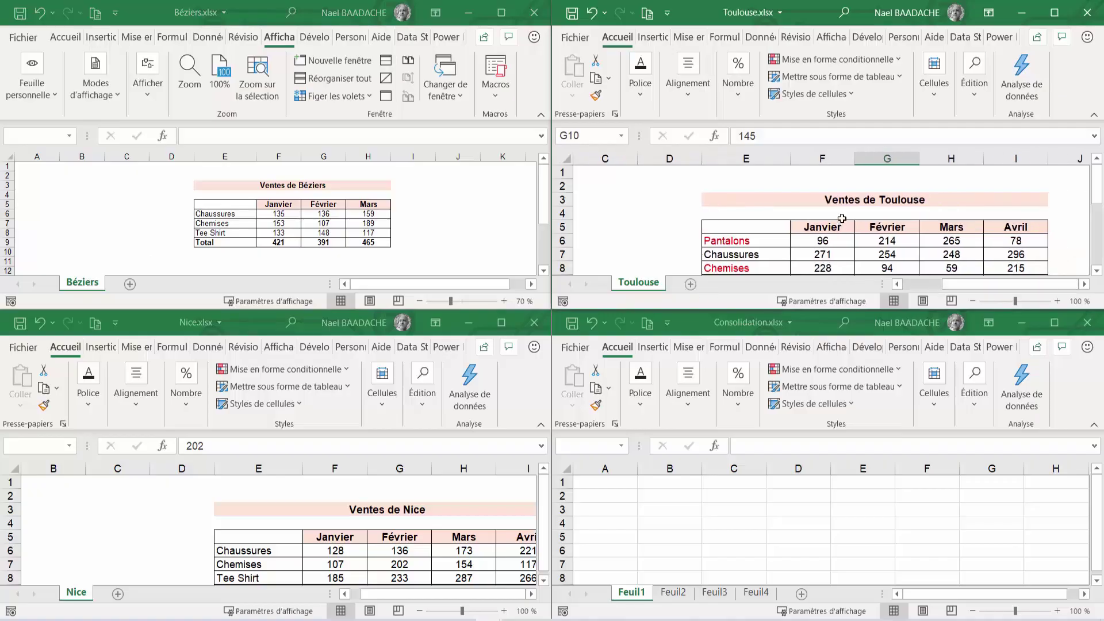
scroll(841, 218, down, 1)
scroll(841, 218, down, 1)
scroll(841, 218, down, 1)
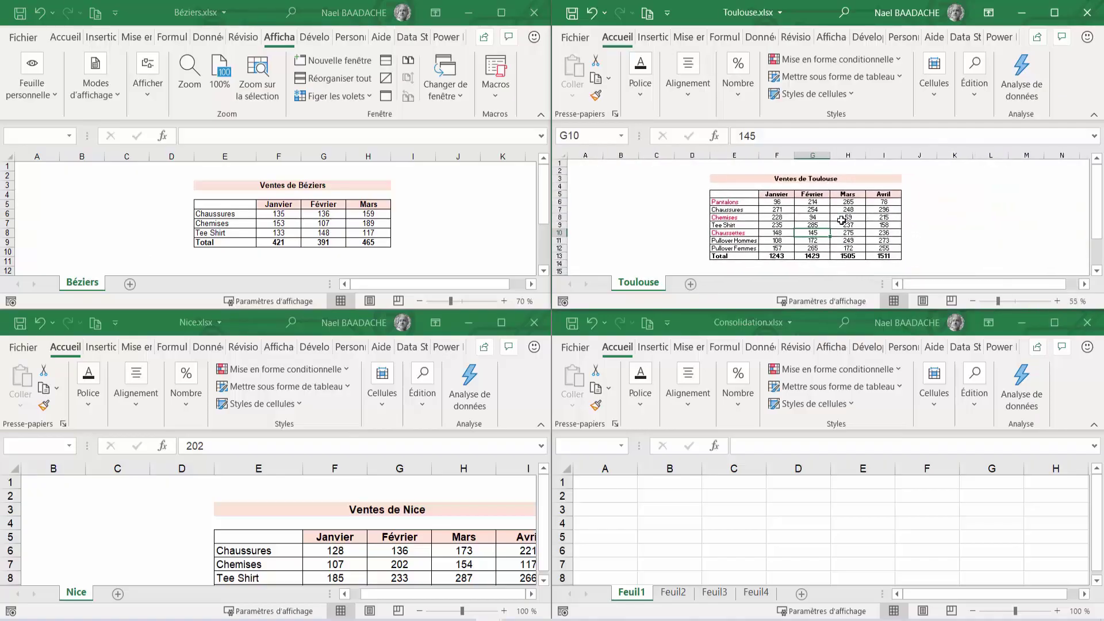
scroll(841, 220, up, 1)
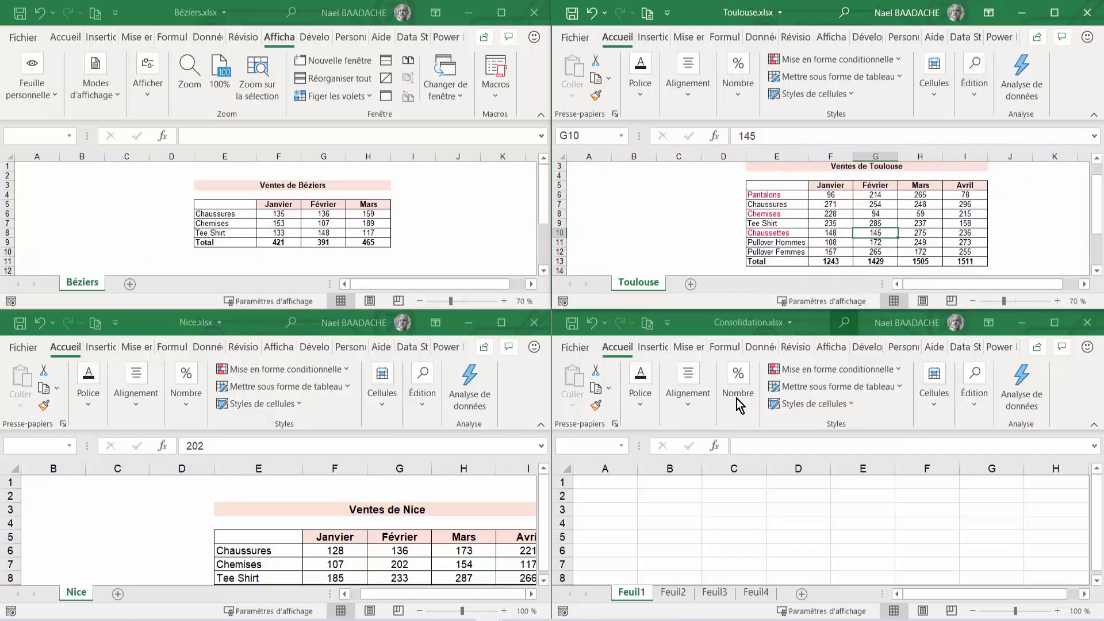
click(747, 536)
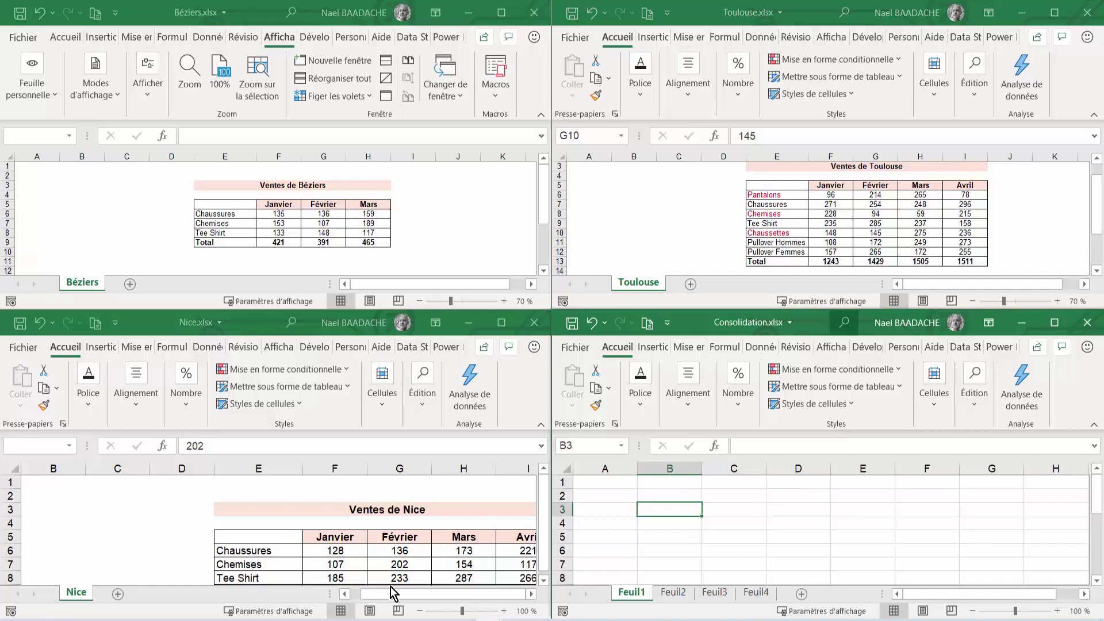
drag(391, 592, 412, 591)
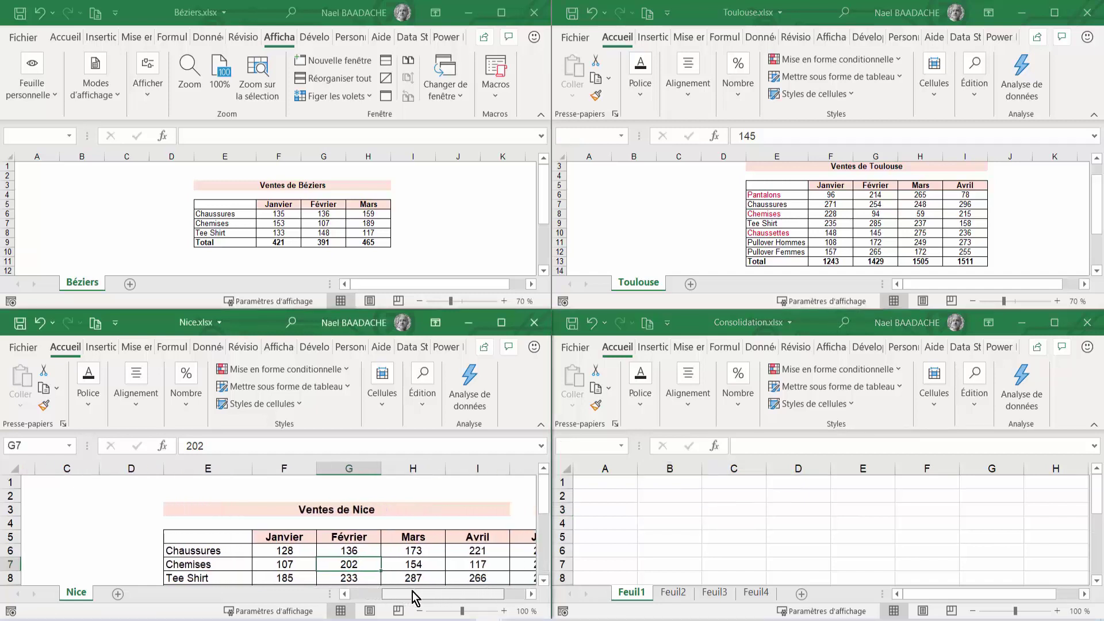
scroll(217, 509, down, 1)
scroll(218, 507, down, 1)
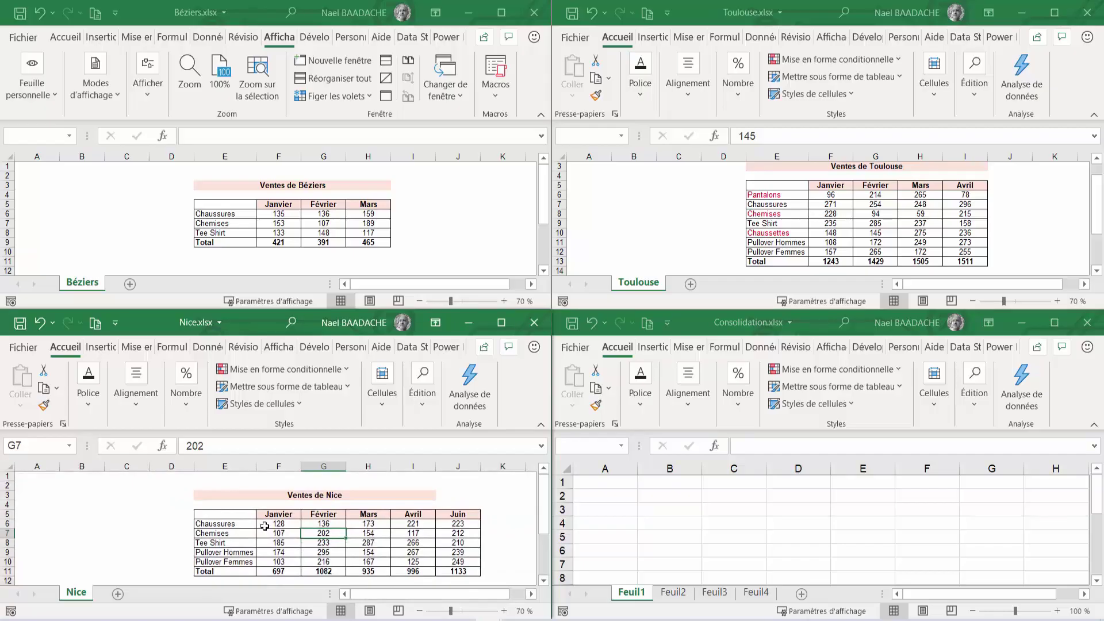
Compare month headings across the city tables: Nice runs Janvier–Juin, Toulouse ends at Avril
click(779, 194)
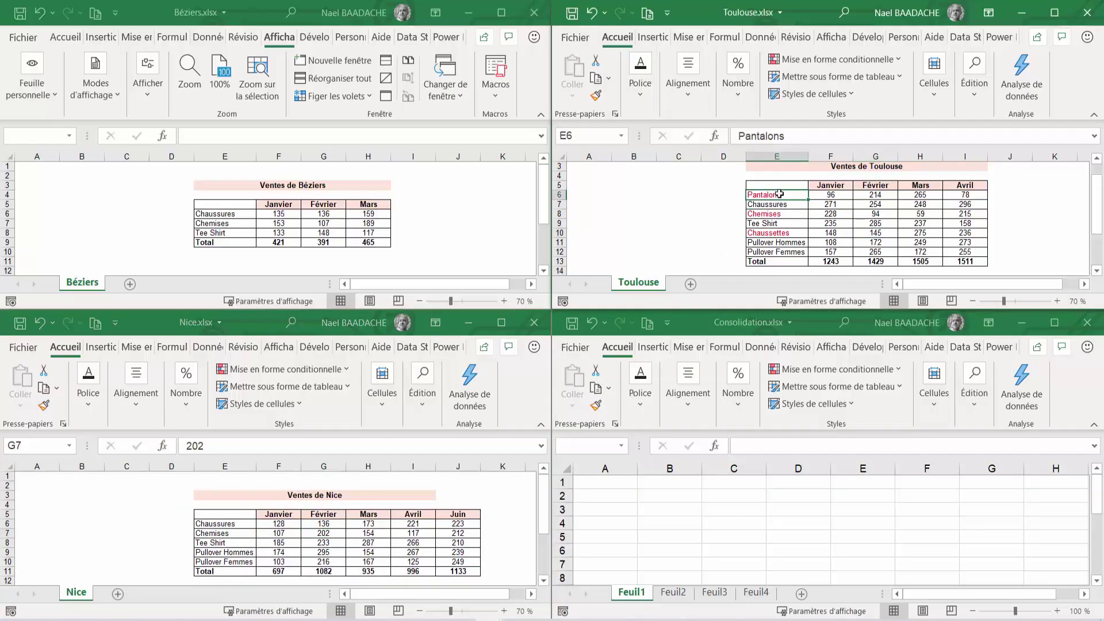
click(243, 233)
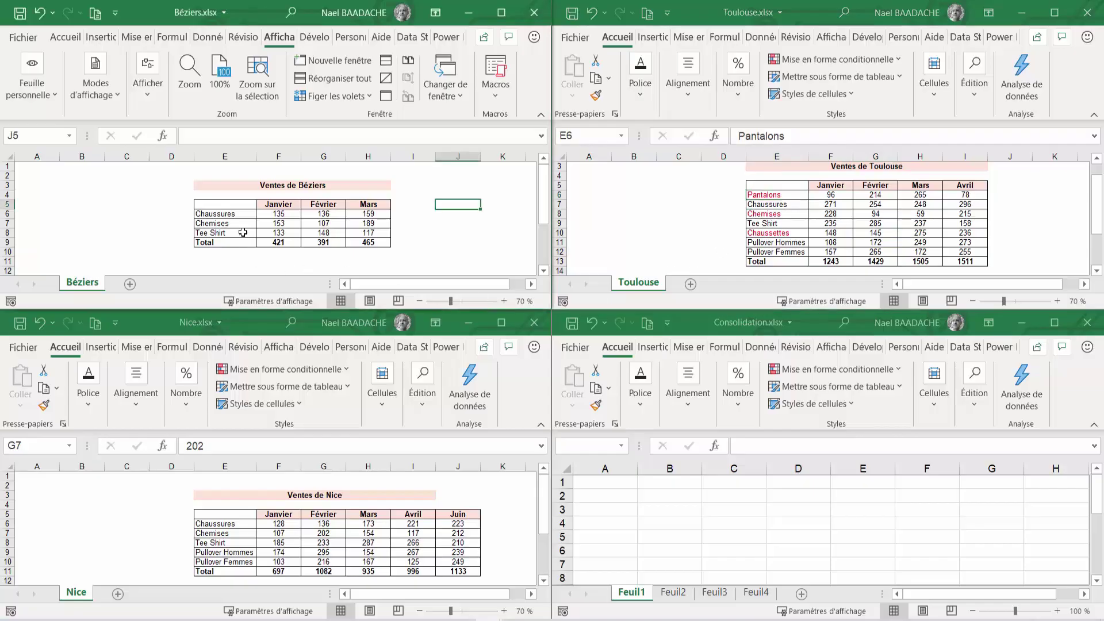
click(322, 425)
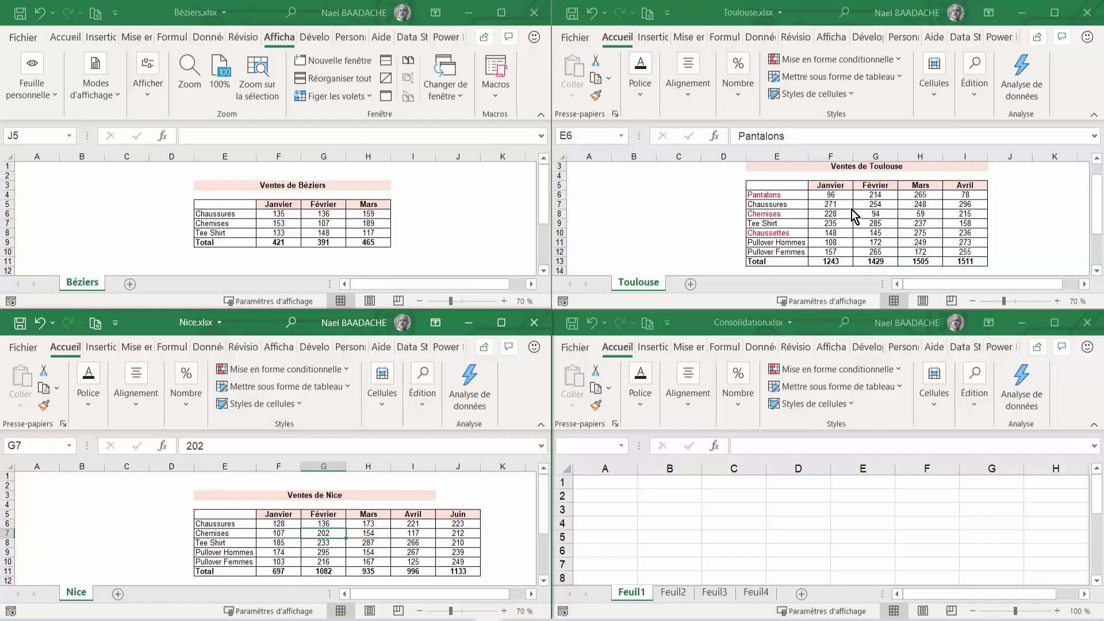
click(377, 524)
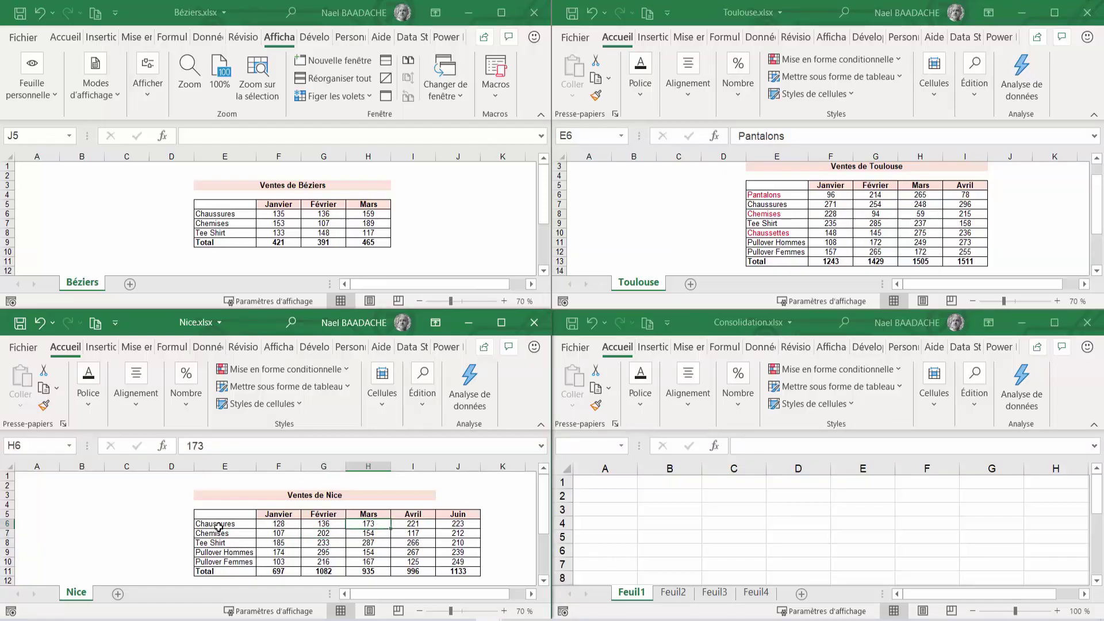
click(278, 515)
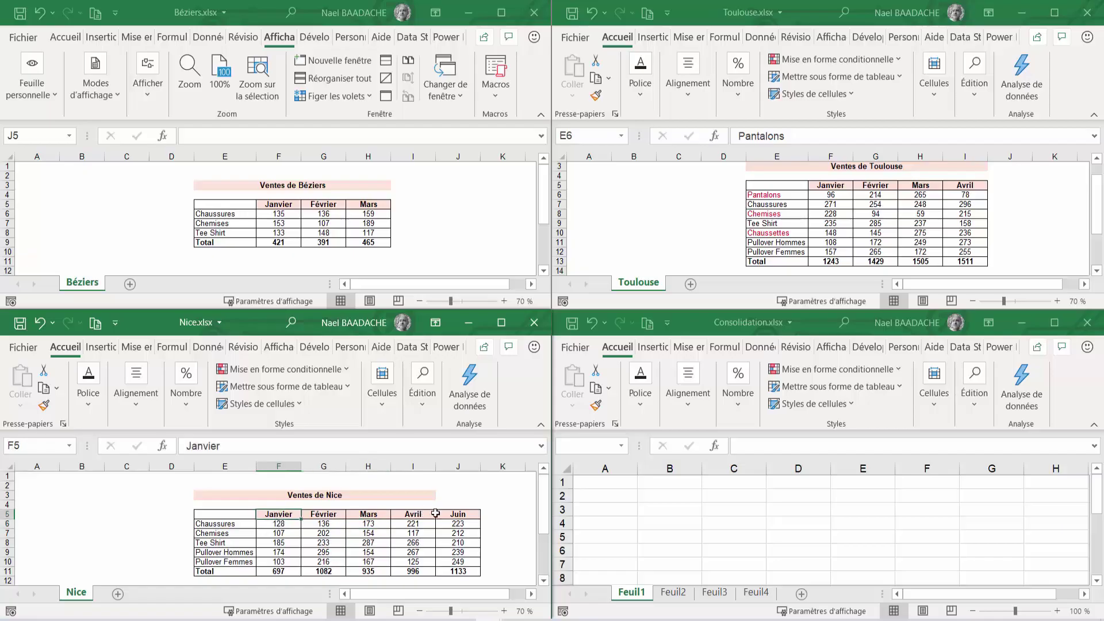
click(436, 513)
click(848, 212)
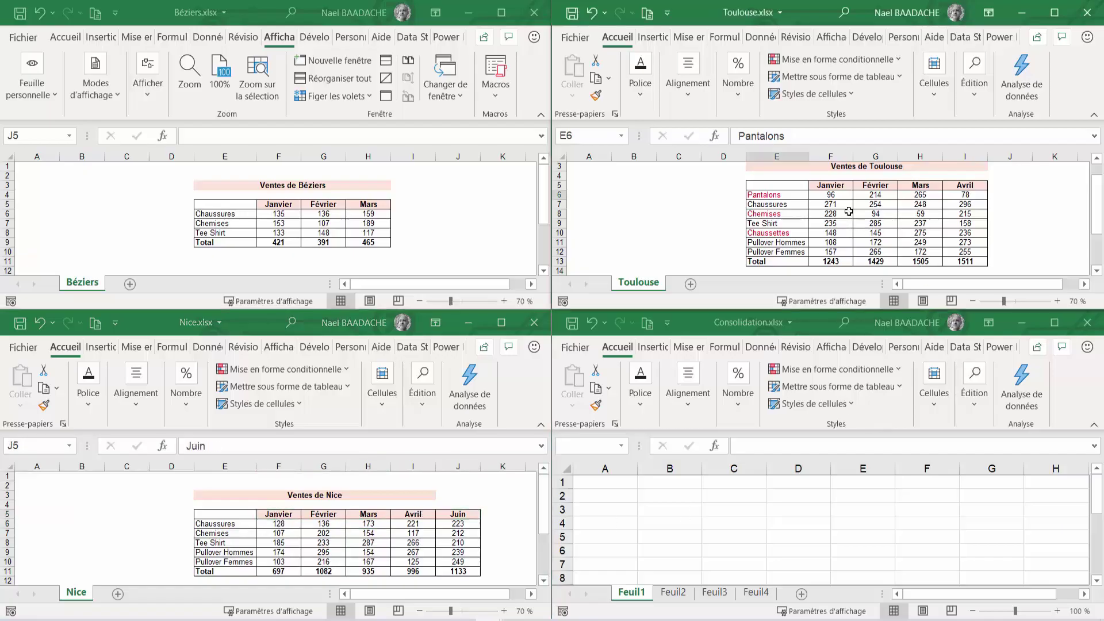
click(1009, 188)
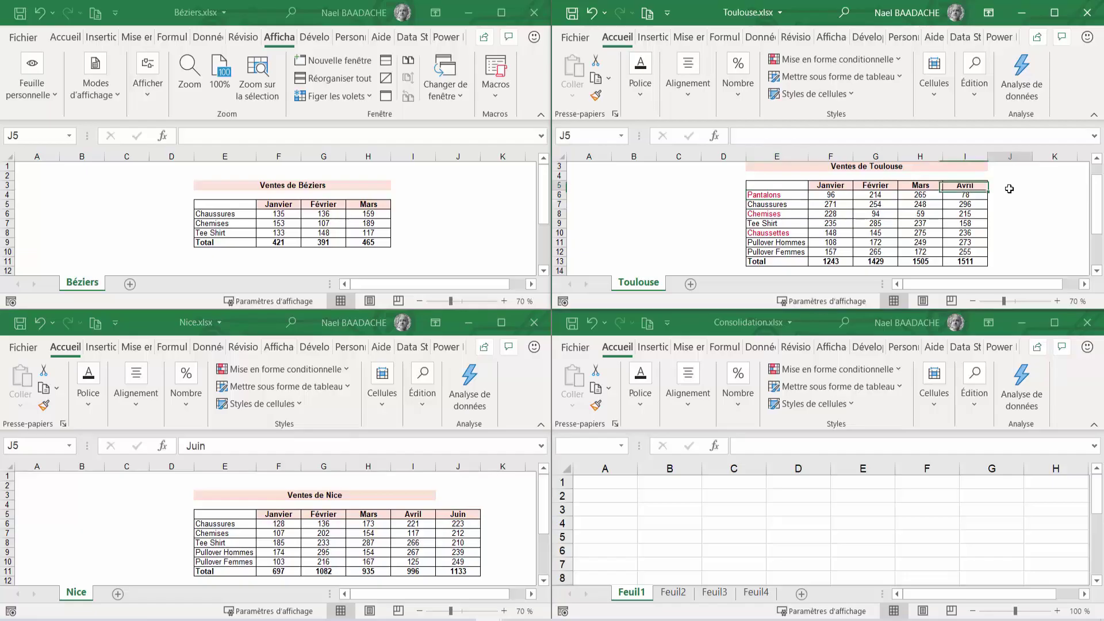
Note Béziers ends at Mars, compare each table's first products, then select Consolidation cell B5
click(342, 226)
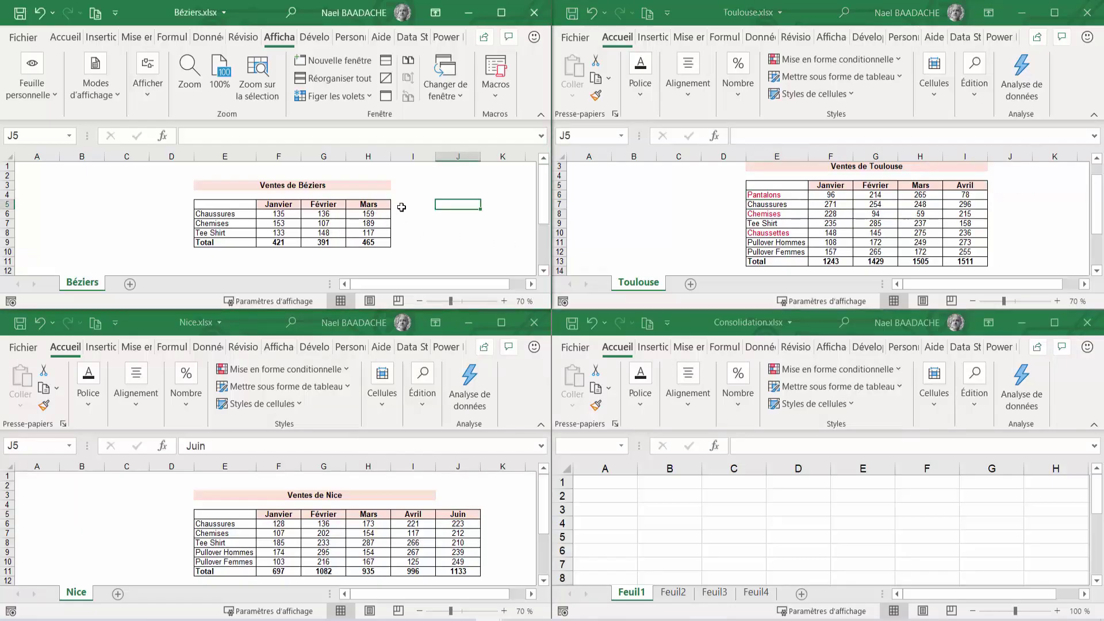
click(413, 208)
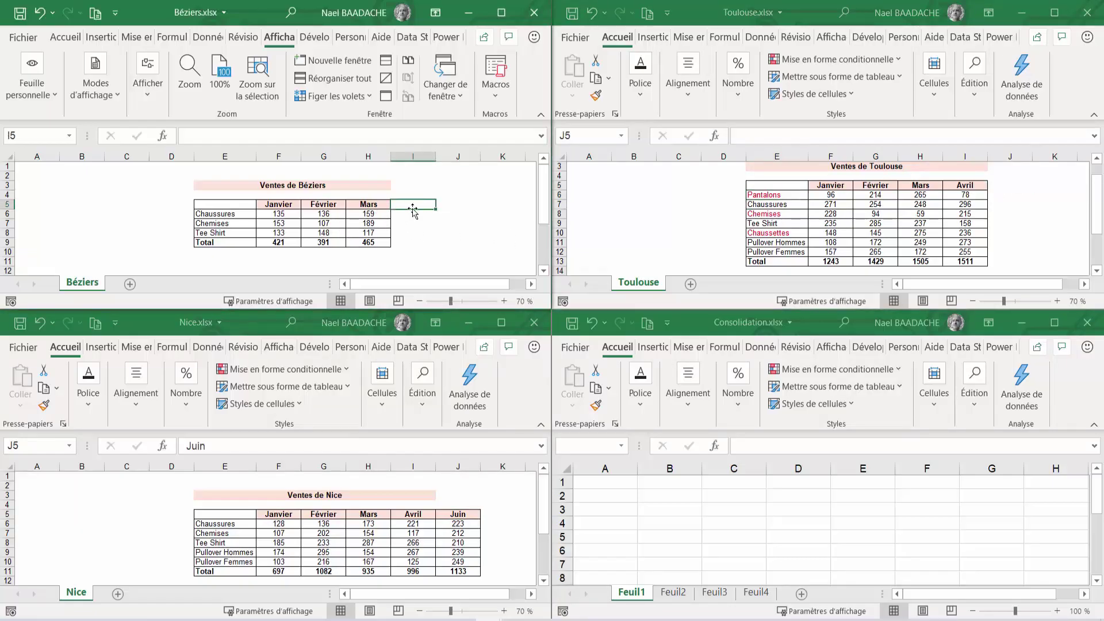
click(455, 209)
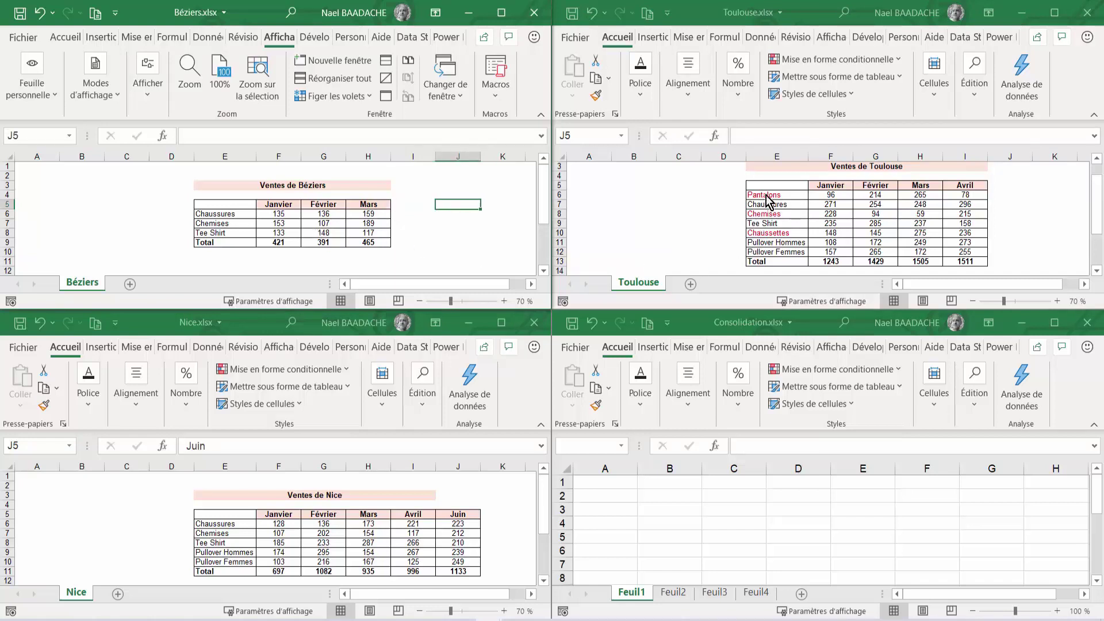
click(226, 214)
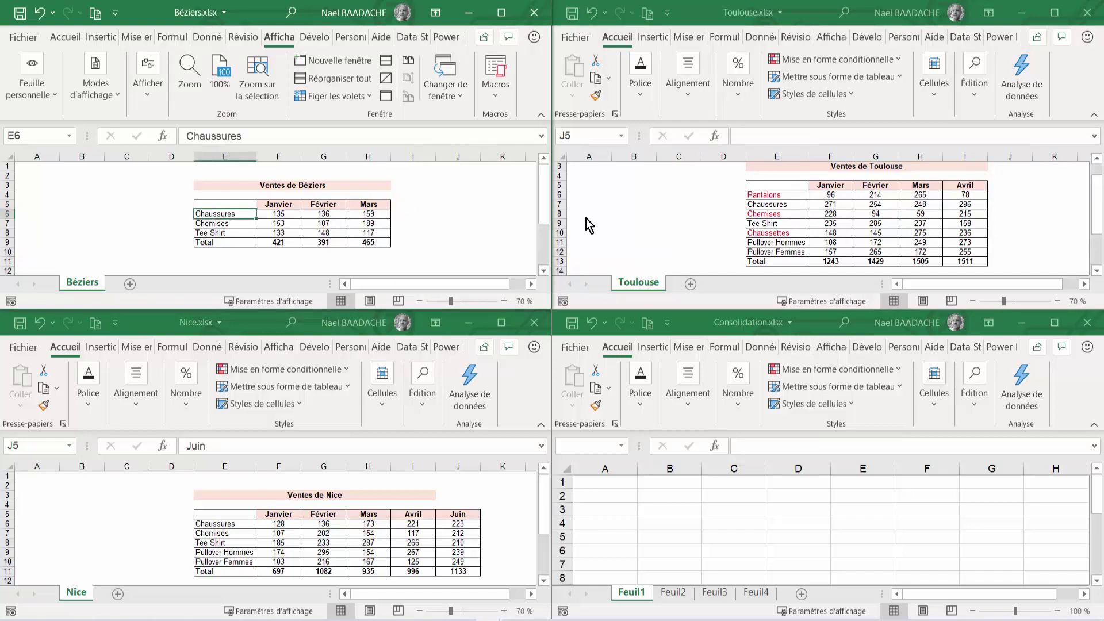
click(769, 194)
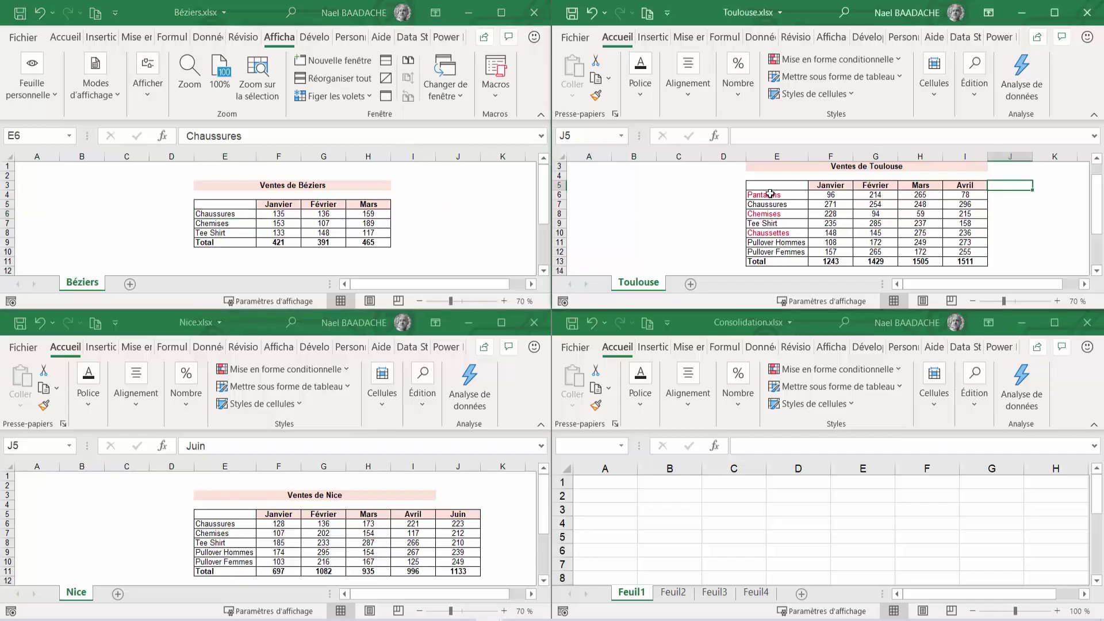
click(763, 235)
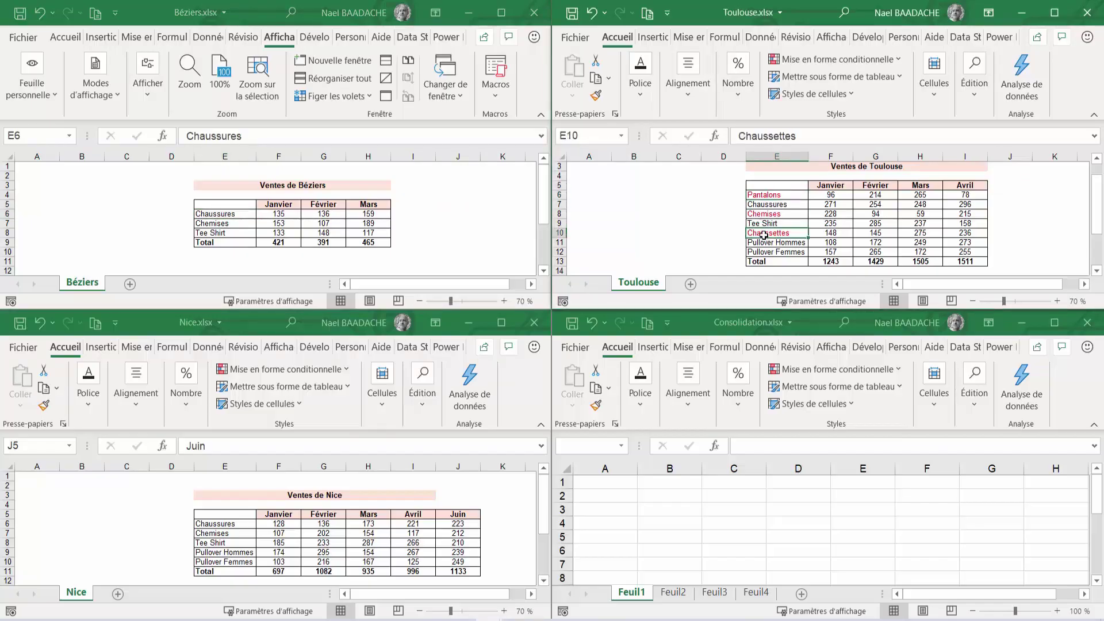
click(219, 528)
click(218, 524)
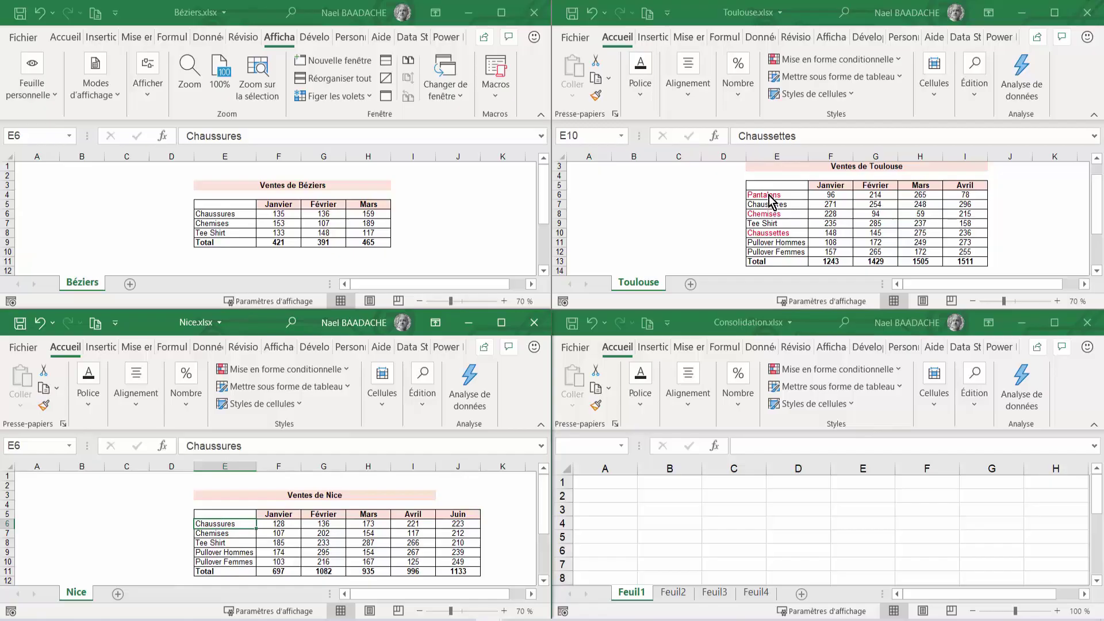
click(684, 510)
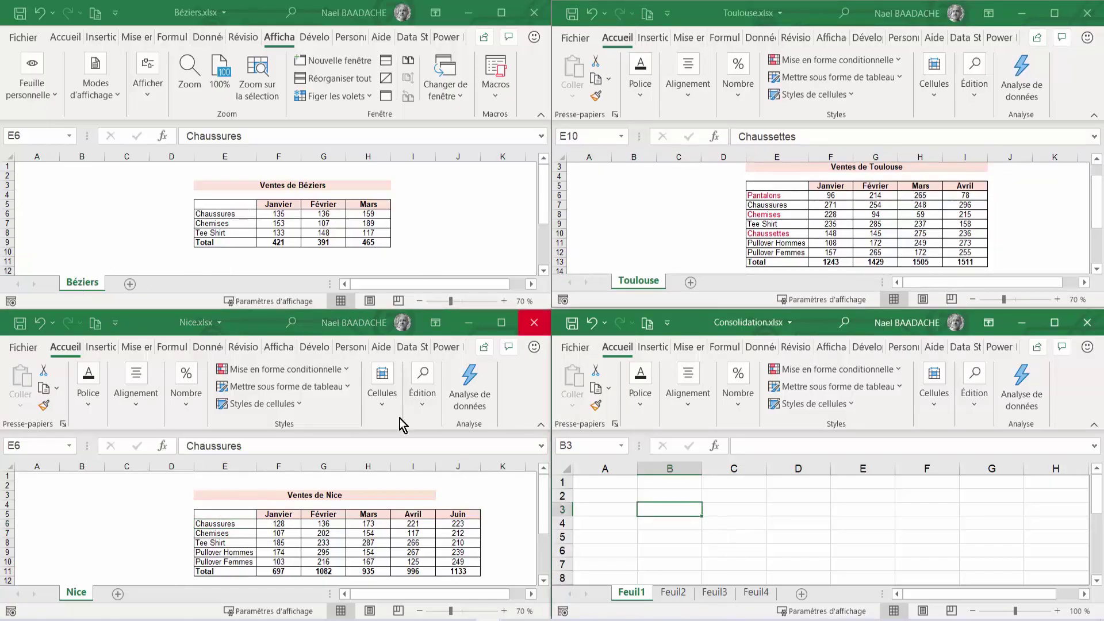
click(689, 539)
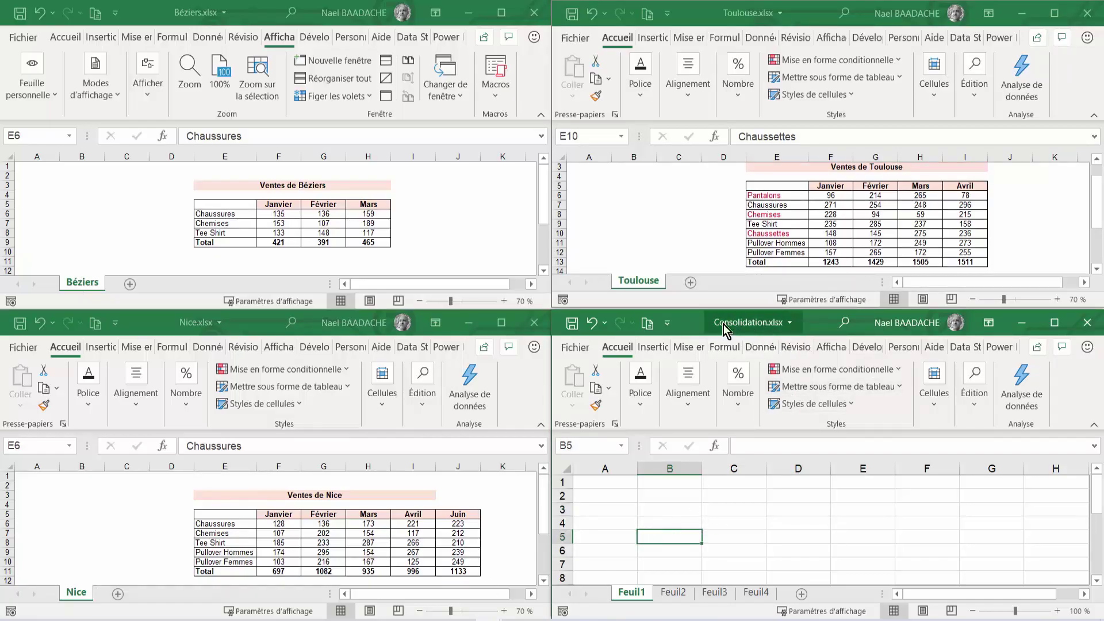
Open Données > Consolider, move the dialog up, and keep Somme as the function
click(760, 347)
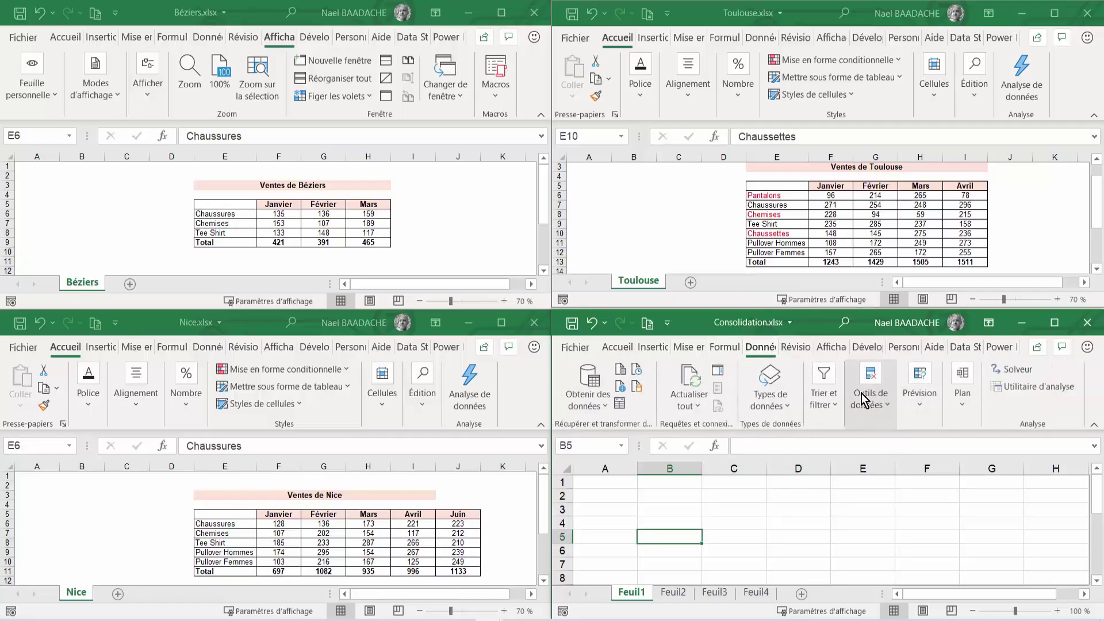
click(884, 411)
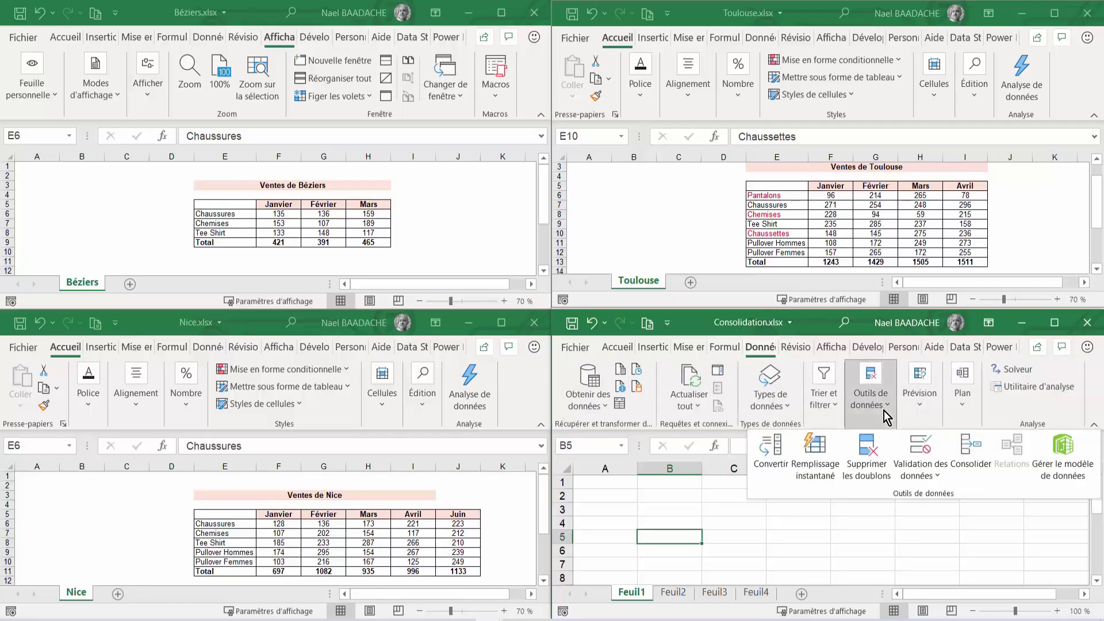
click(968, 450)
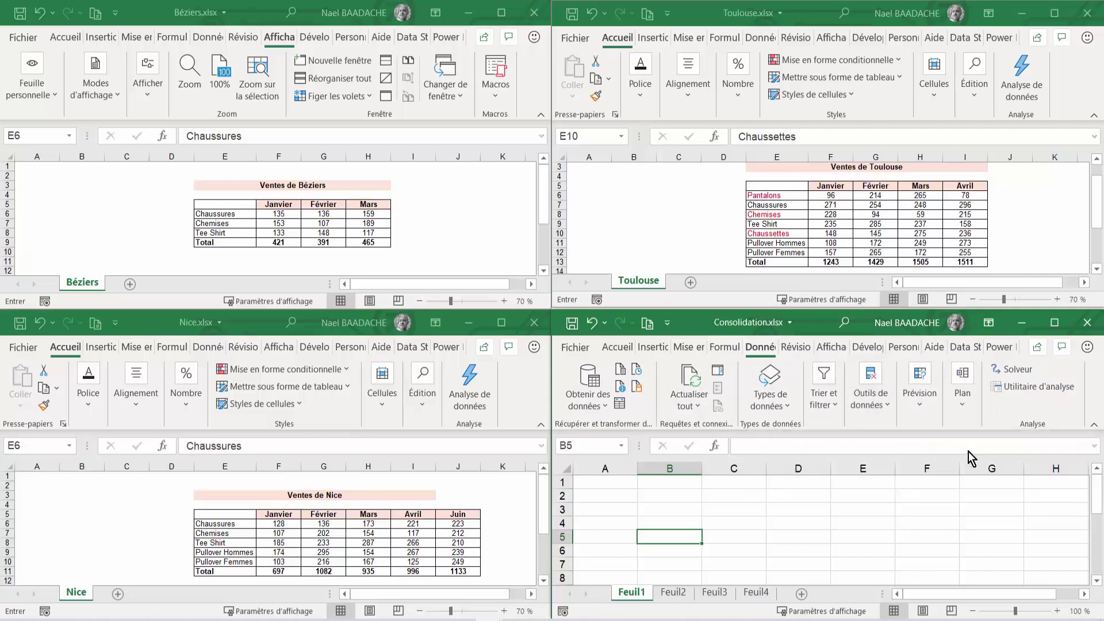
drag(822, 295, 819, 269)
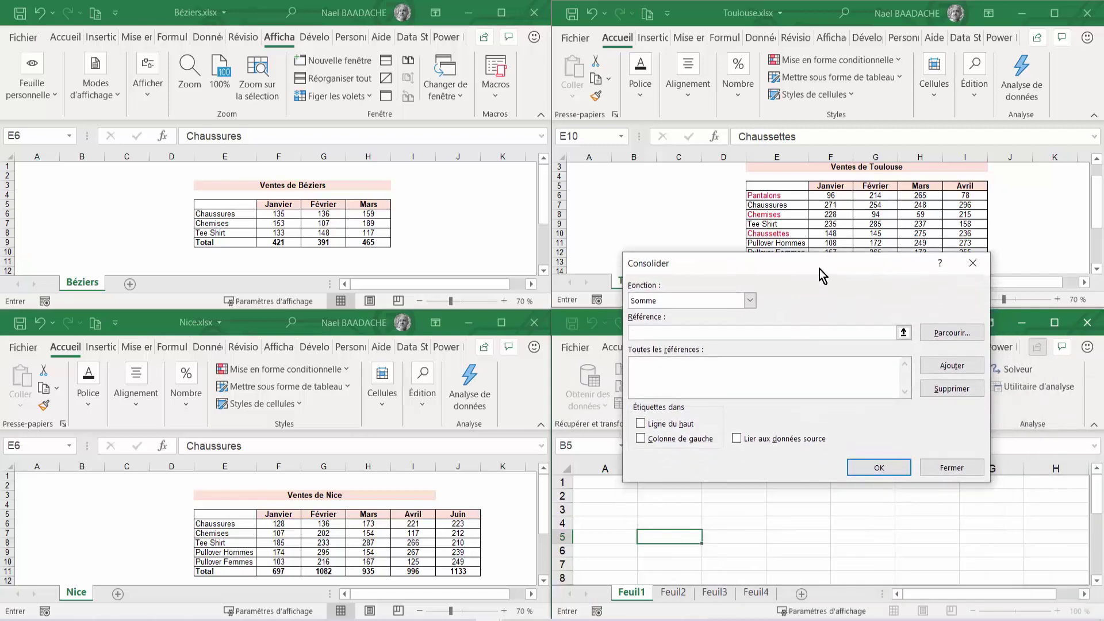
click(750, 301)
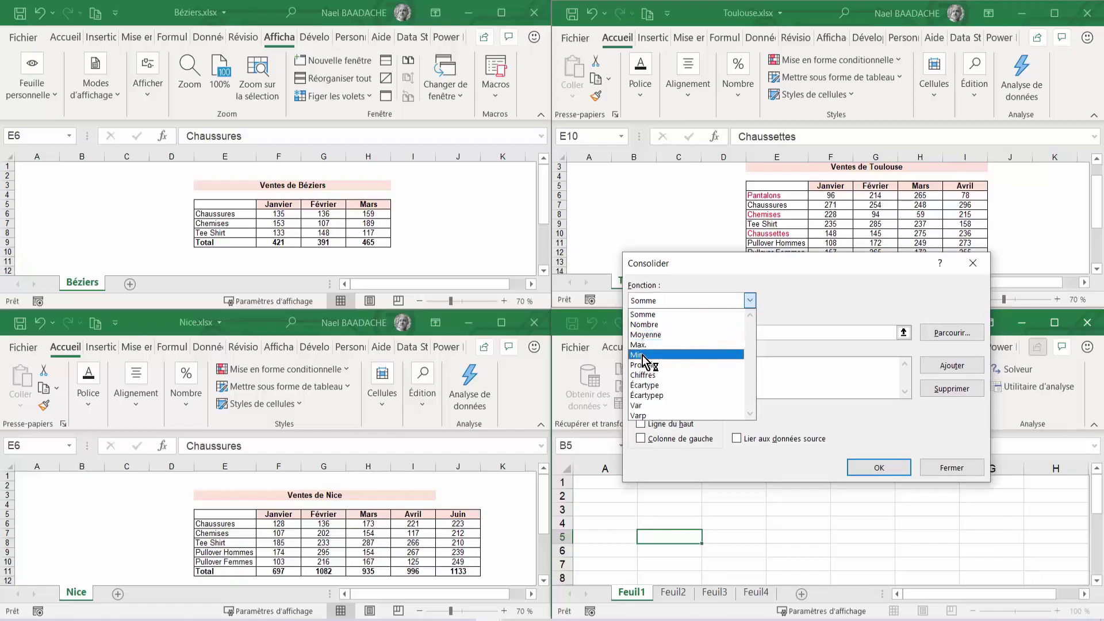
click(645, 315)
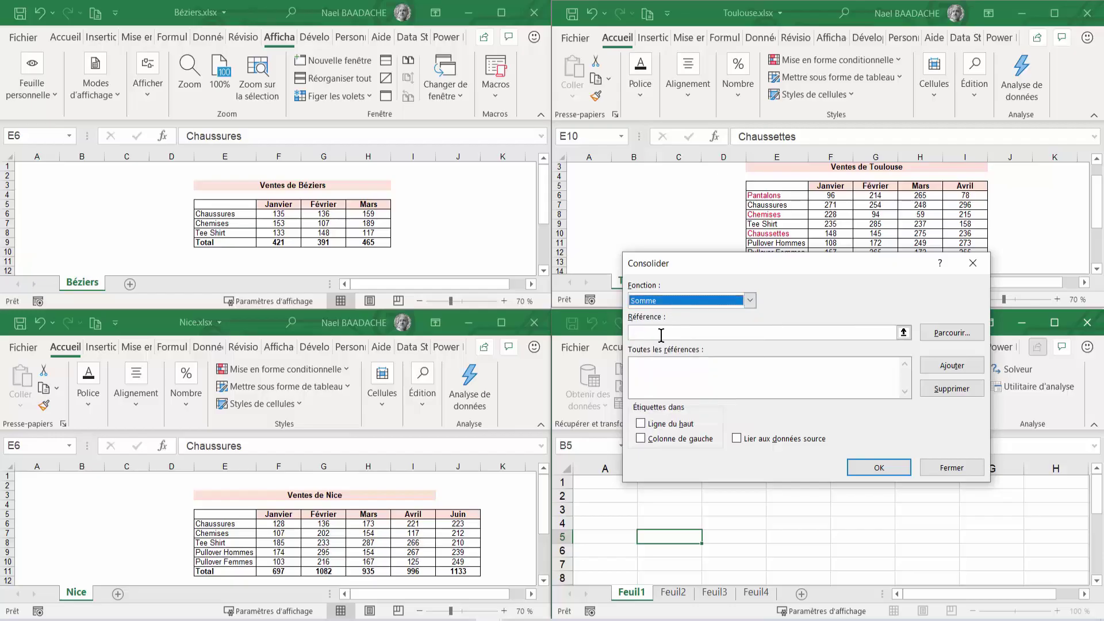
Add Béziers E5:H9 and Toulouse E5:I13 as consolidation source references
click(659, 331)
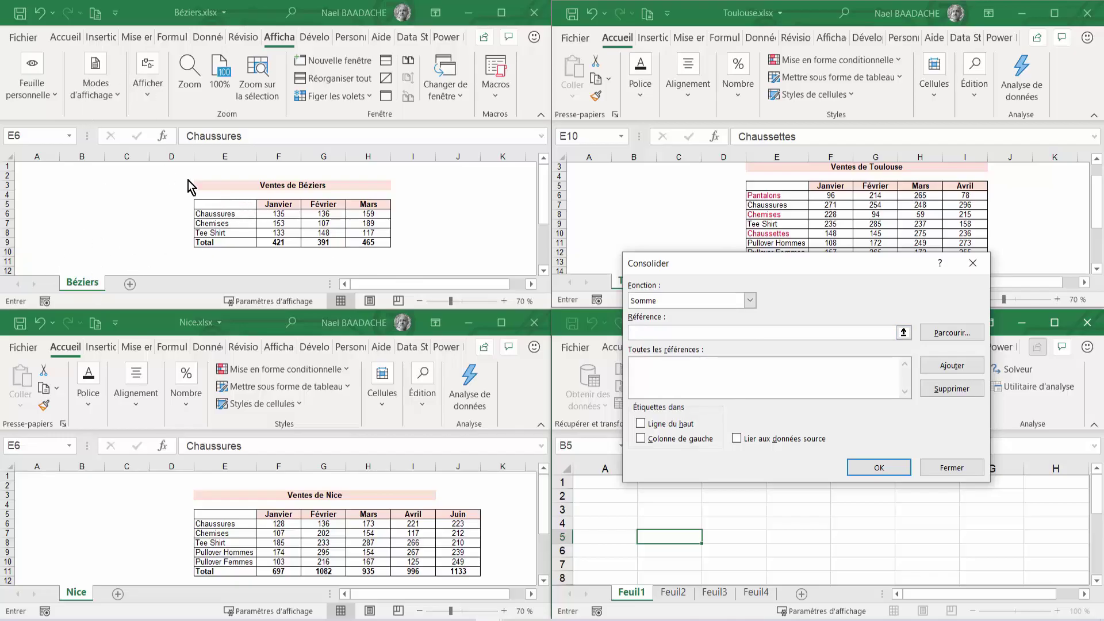
click(213, 214)
drag(213, 207, 371, 244)
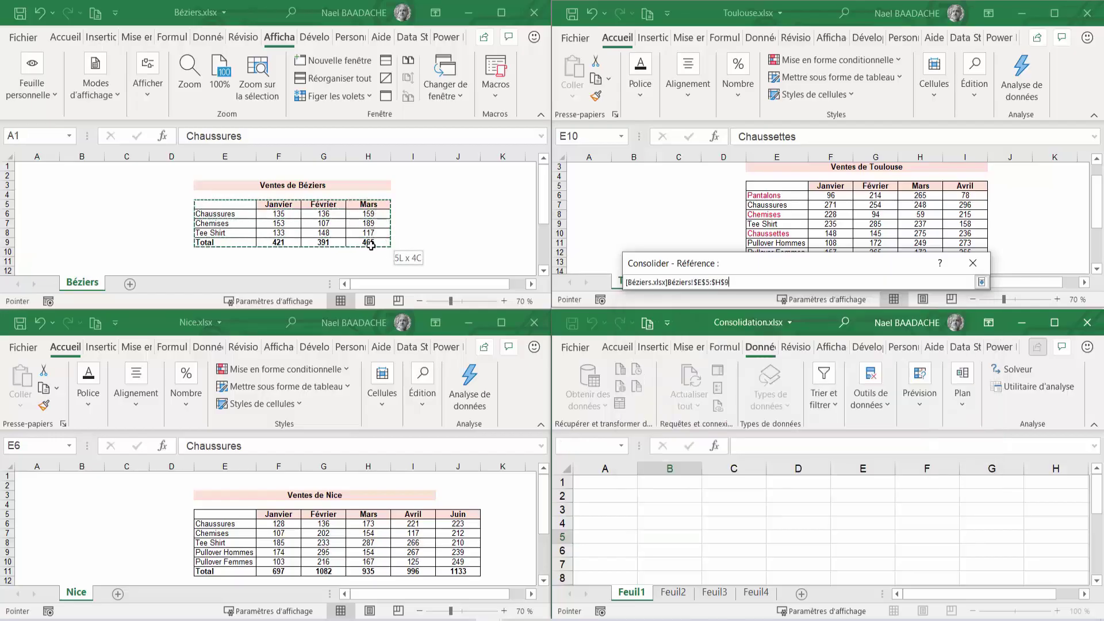
click(952, 367)
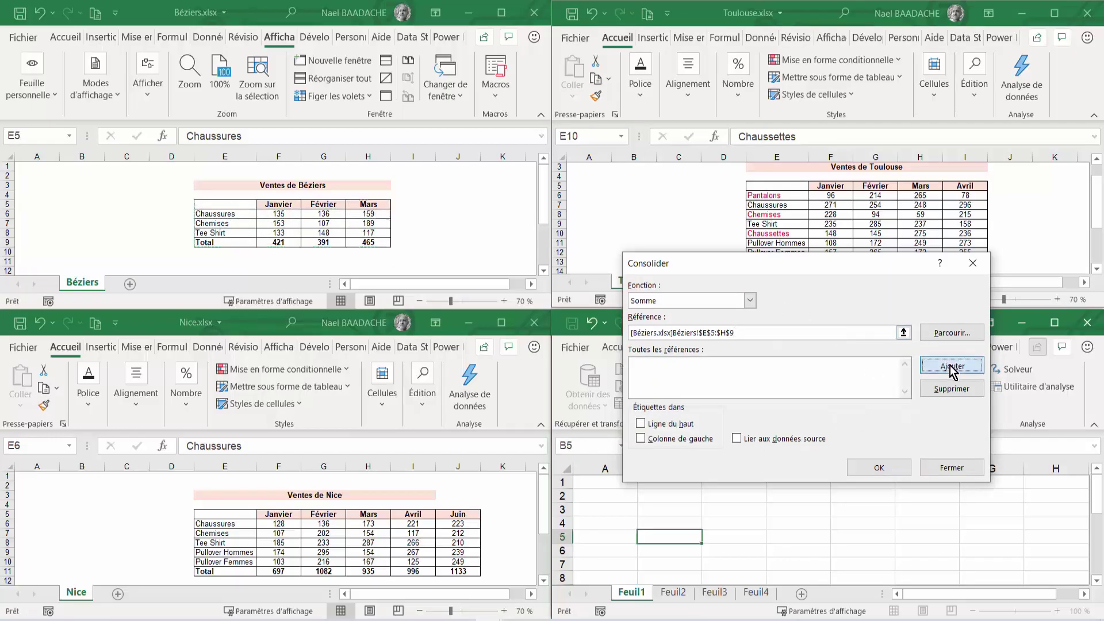
drag(844, 264, 847, 401)
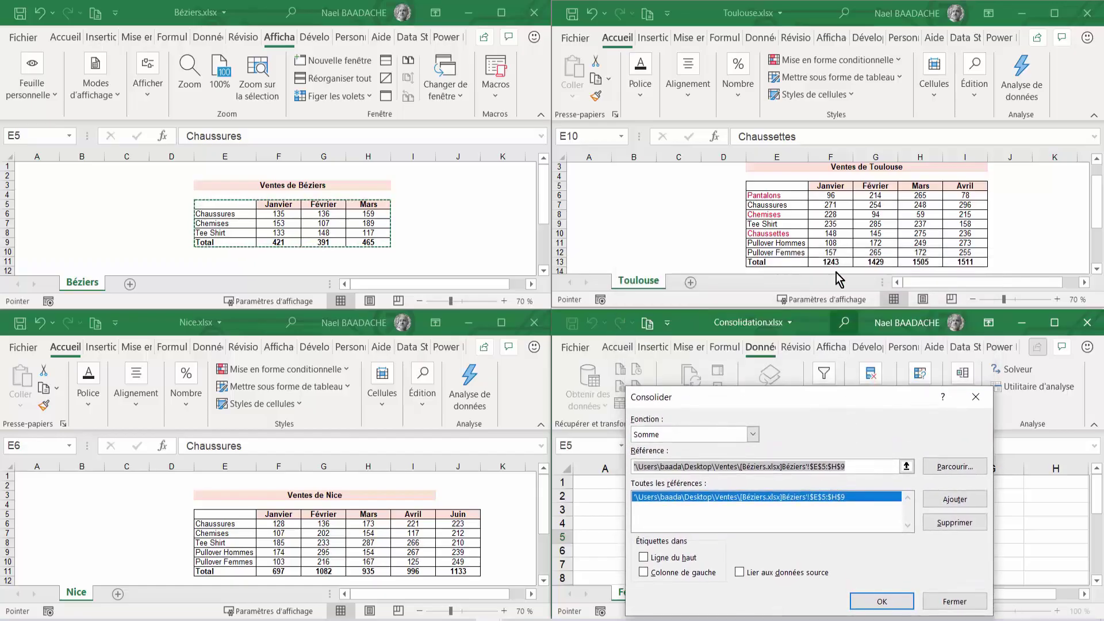
drag(775, 185, 970, 262)
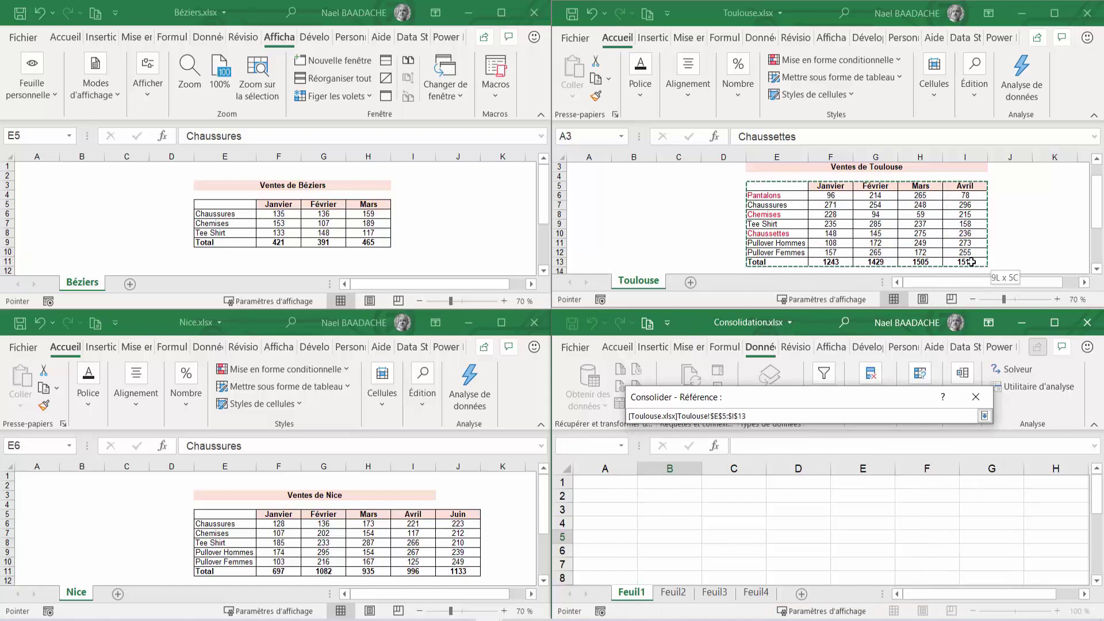
click(955, 501)
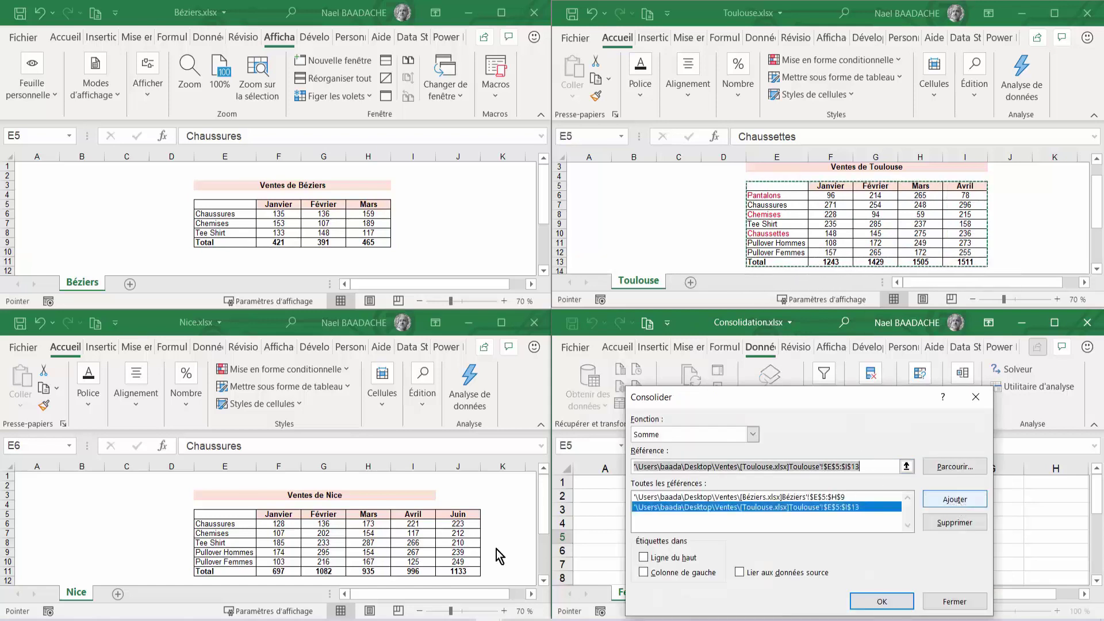
Add the Nice sales range E5:J11 as the third source reference
click(319, 540)
click(255, 515)
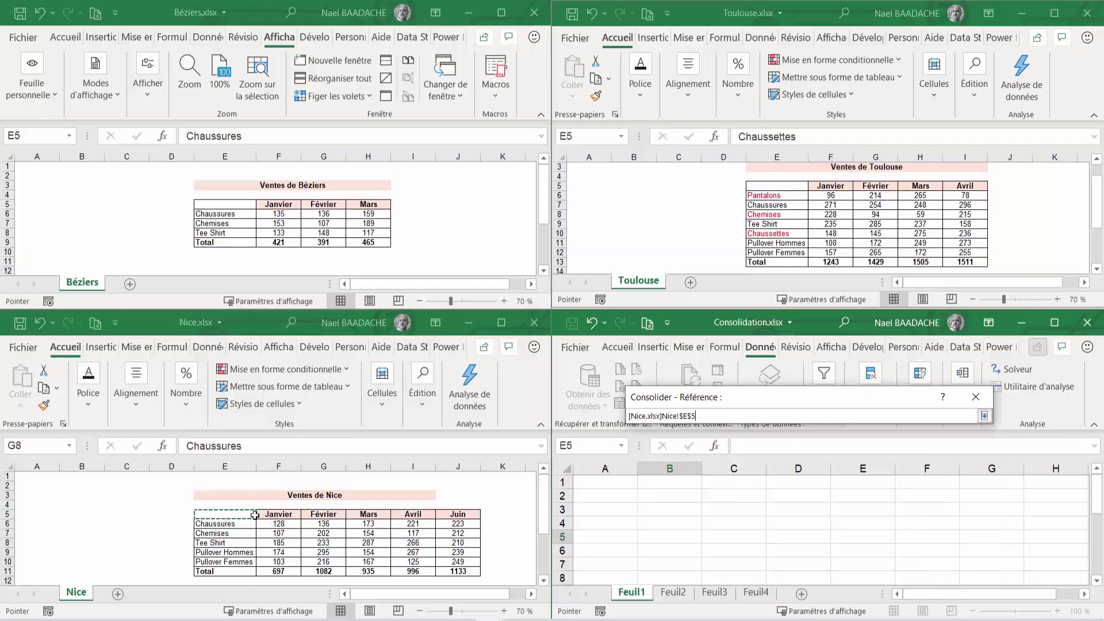
drag(254, 516, 470, 569)
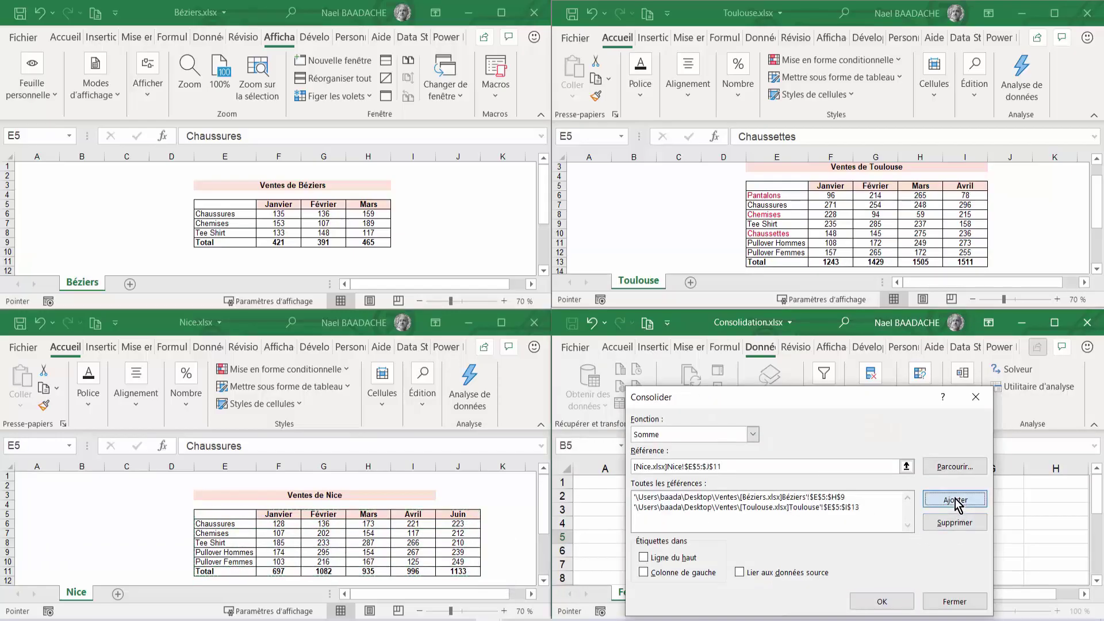
click(955, 500)
drag(770, 398, 448, 191)
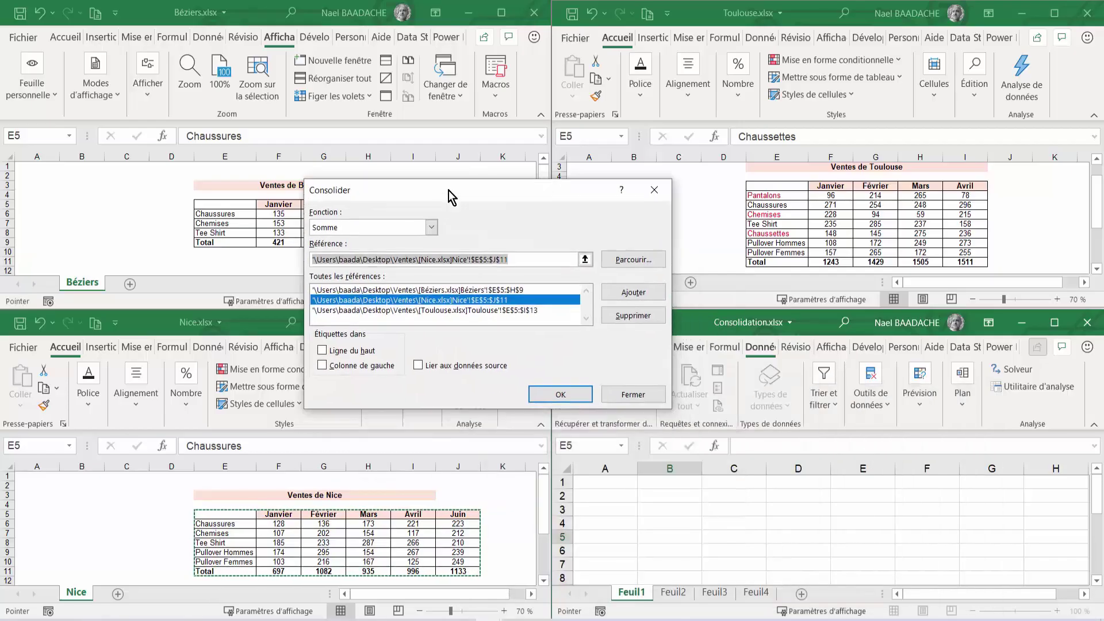
Tick Ligne du haut, Colonne de gauche and Lier aux données source, then consolidate
click(321, 351)
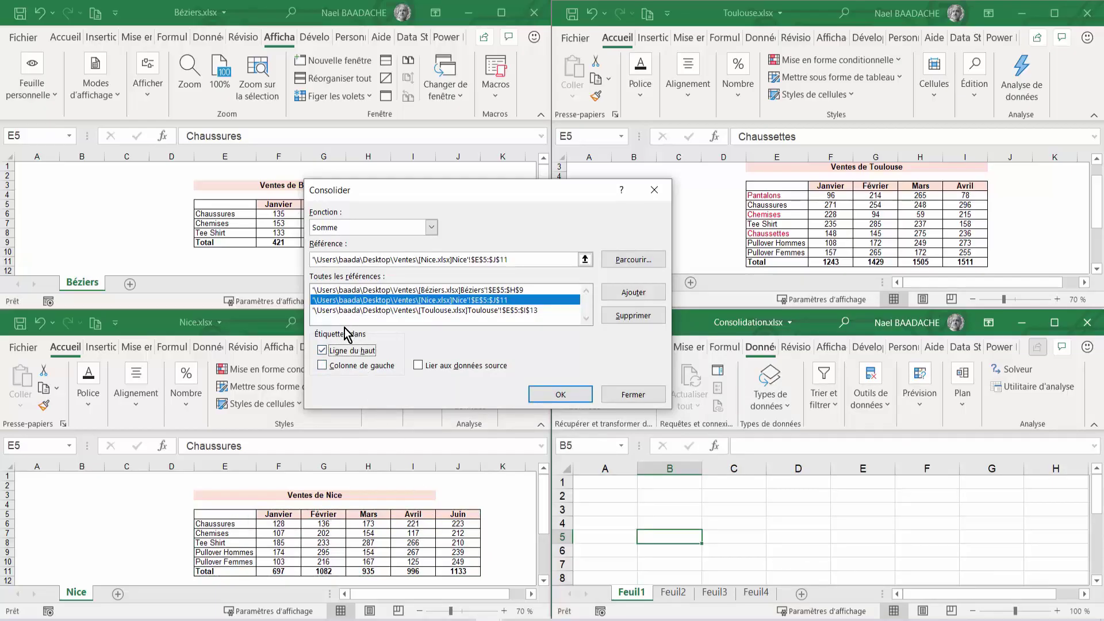
click(323, 366)
click(418, 366)
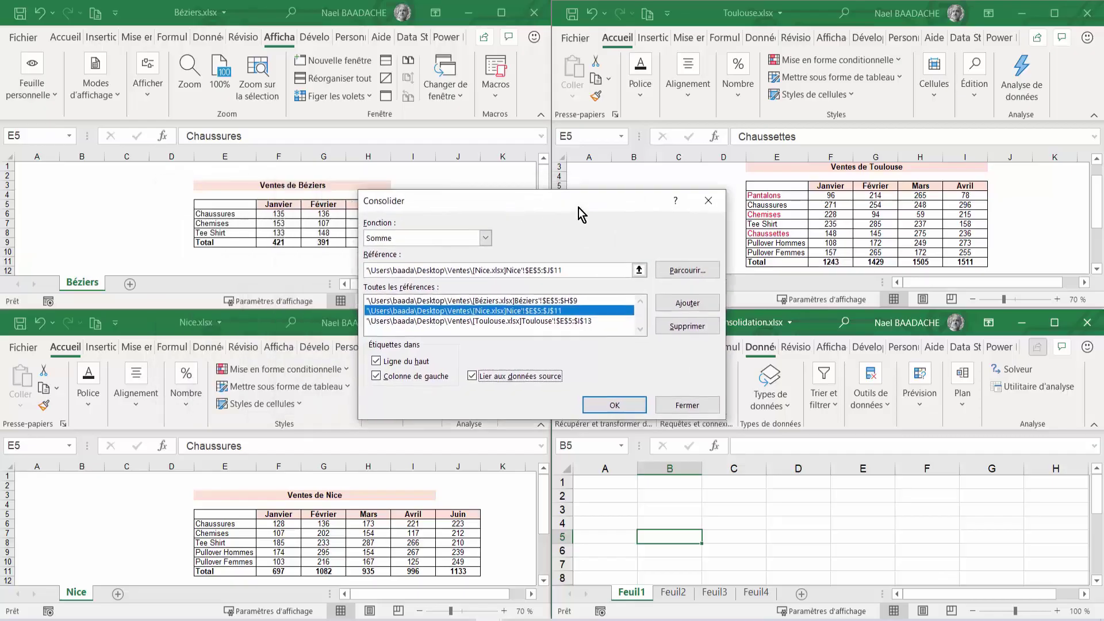
drag(518, 195, 606, 207)
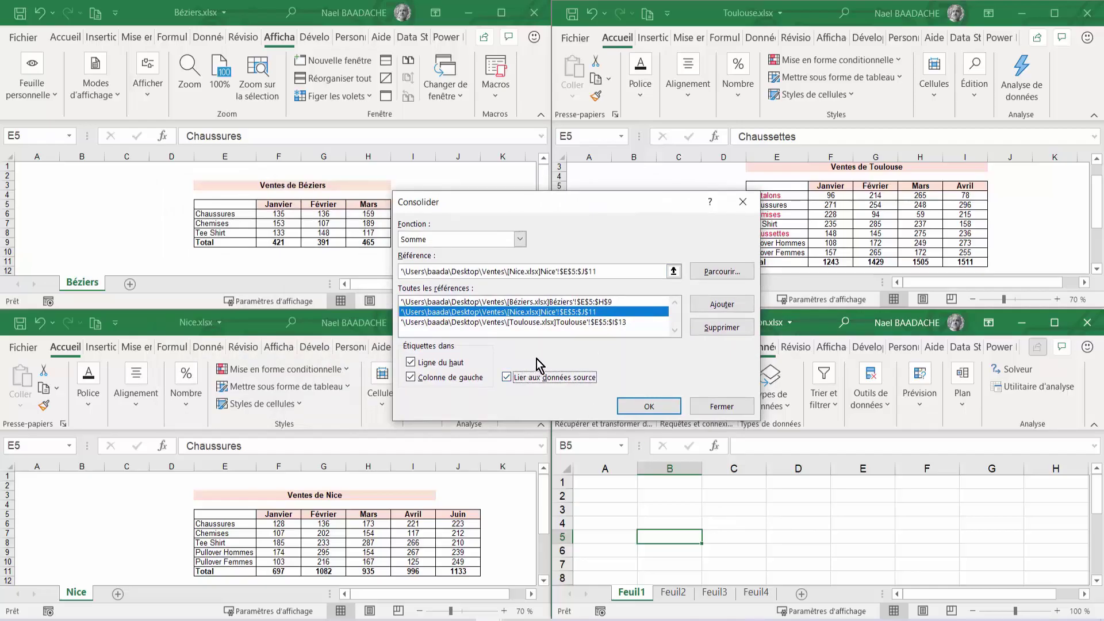
click(649, 407)
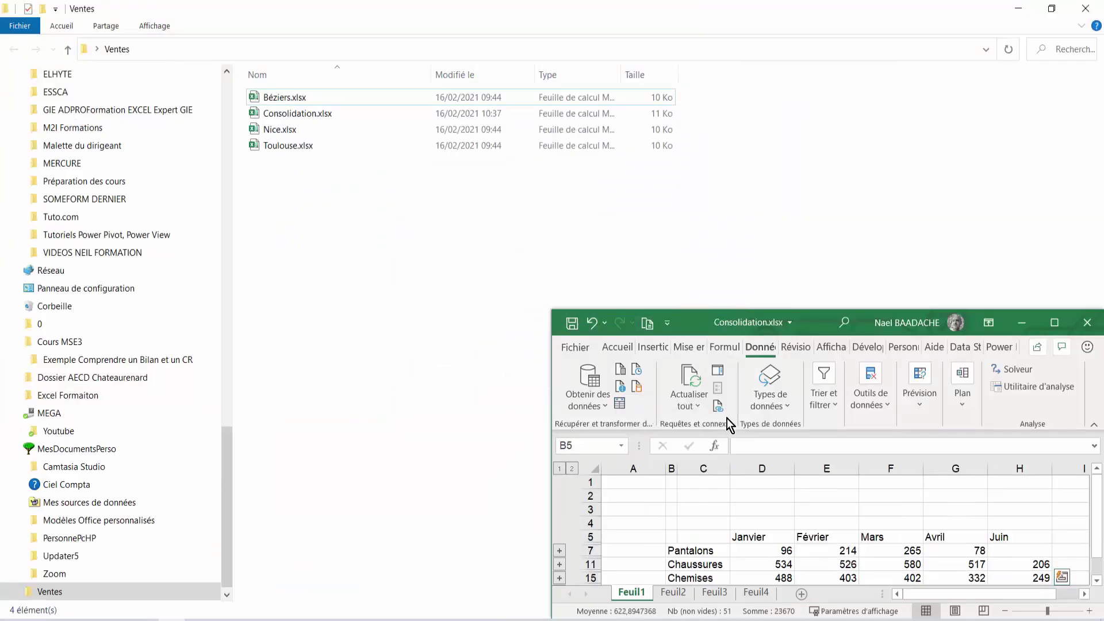
Maximize Consolidation.xlsx and expand the outline to show per-city detail rows
click(1054, 322)
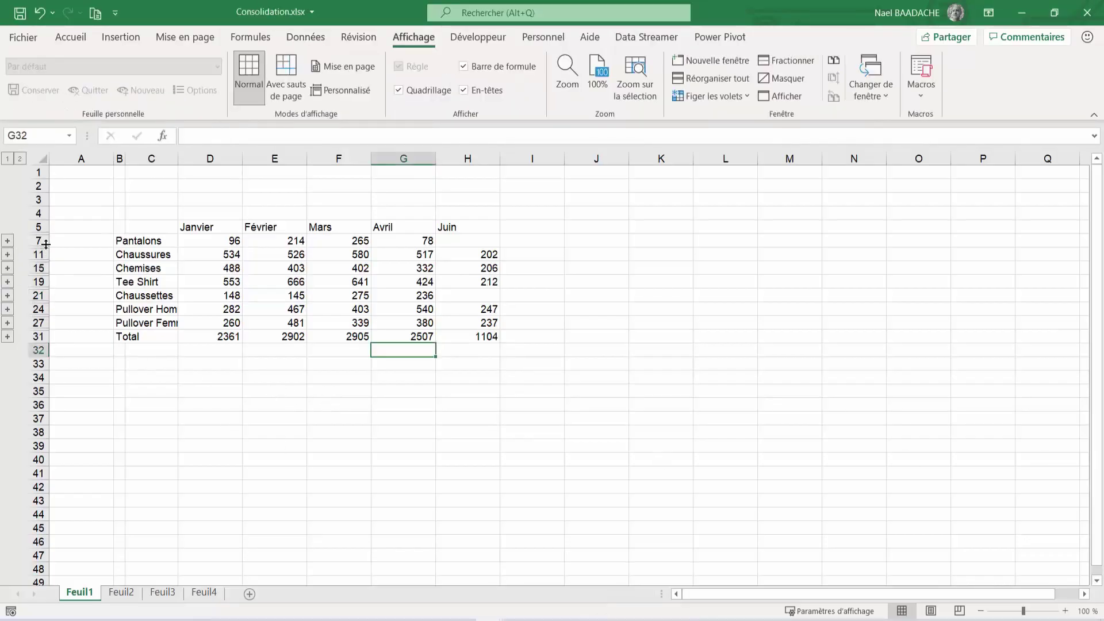
click(19, 159)
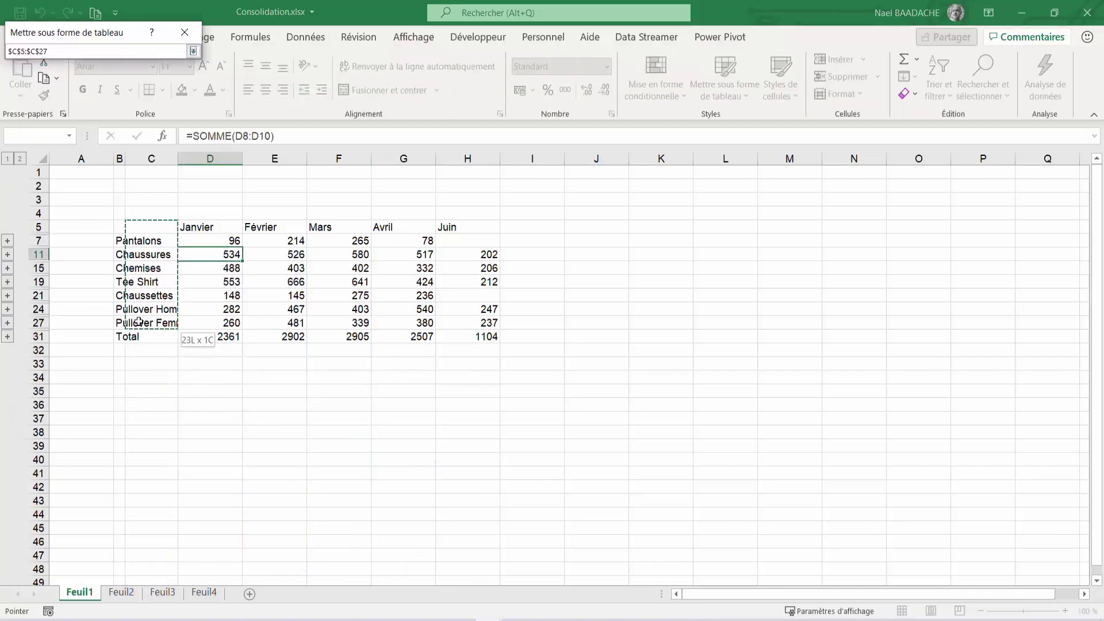
Format B5:H31 as a table with a blue style and first-row headers
drag(138, 321, 138, 323)
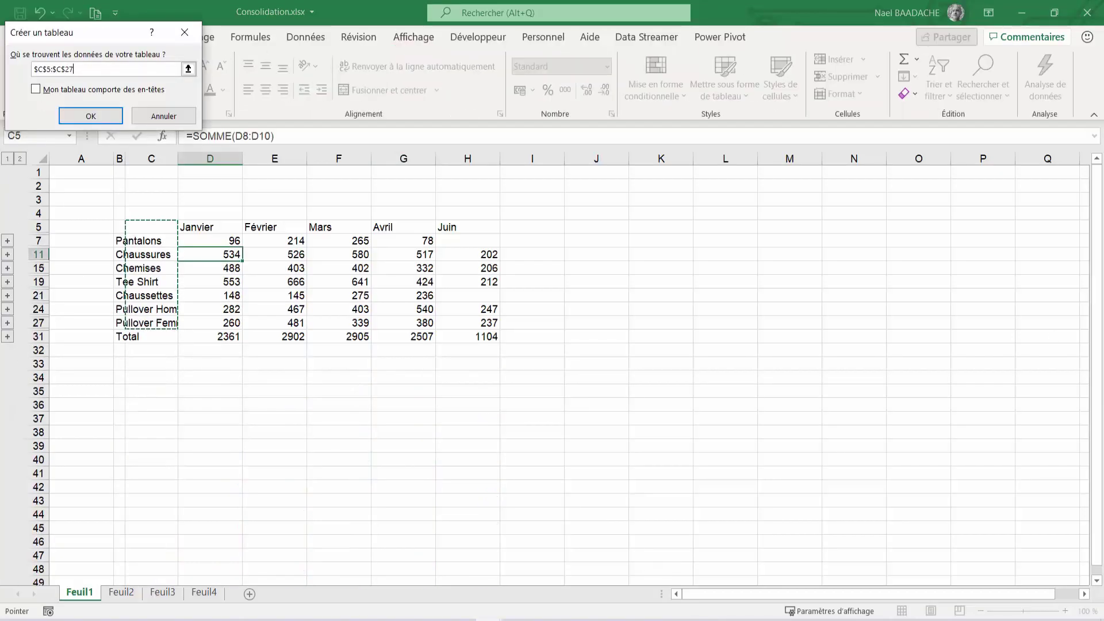
key(Escape)
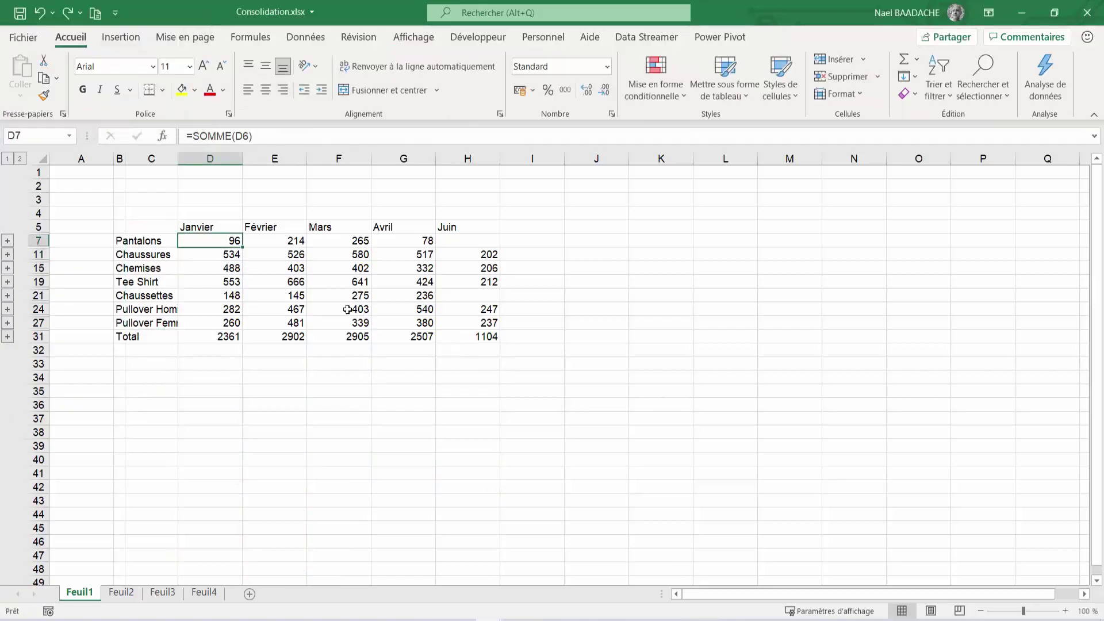
drag(119, 226, 476, 336)
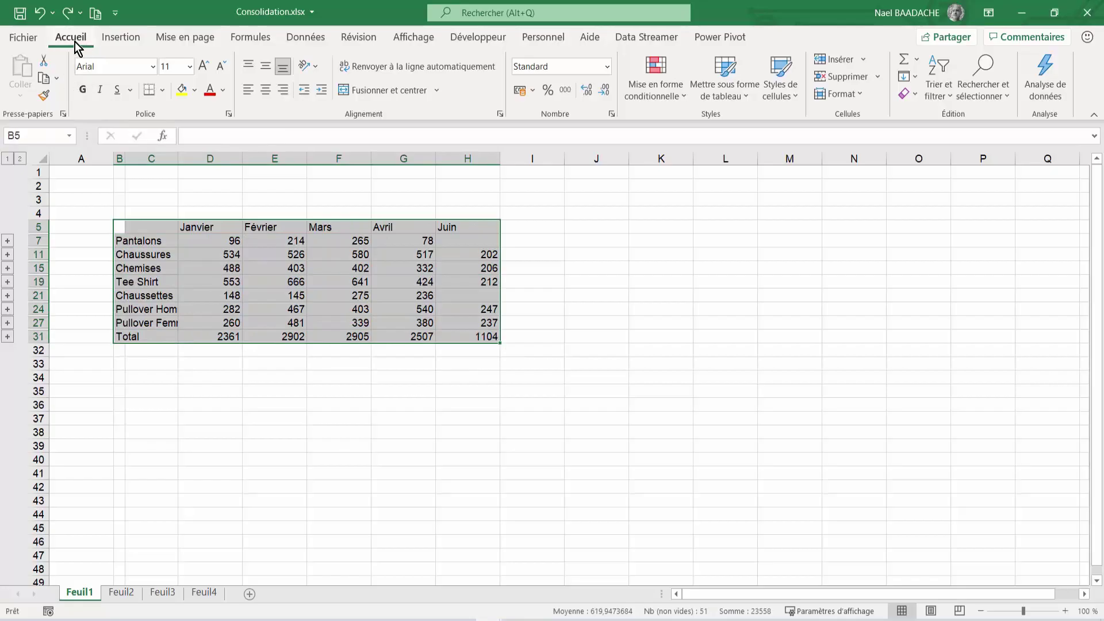
click(746, 95)
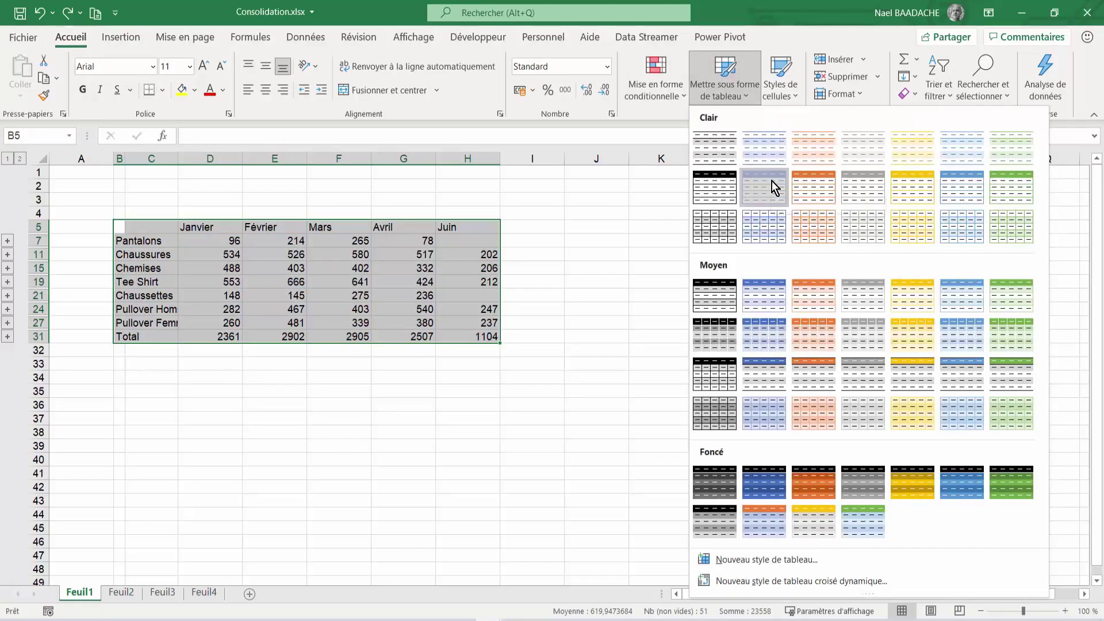
click(772, 181)
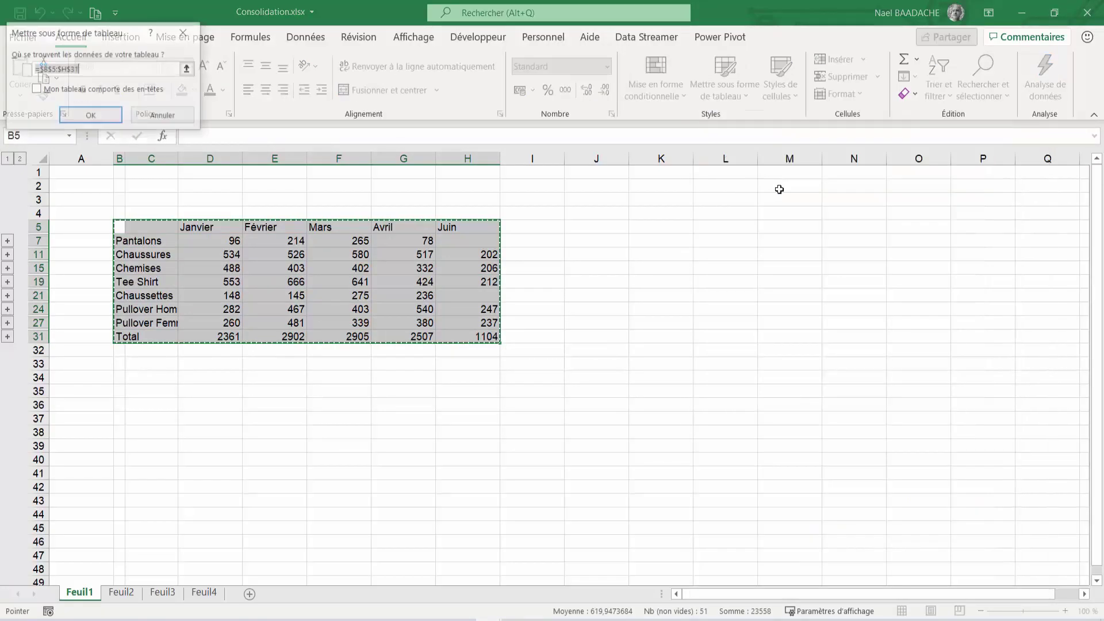
click(81, 91)
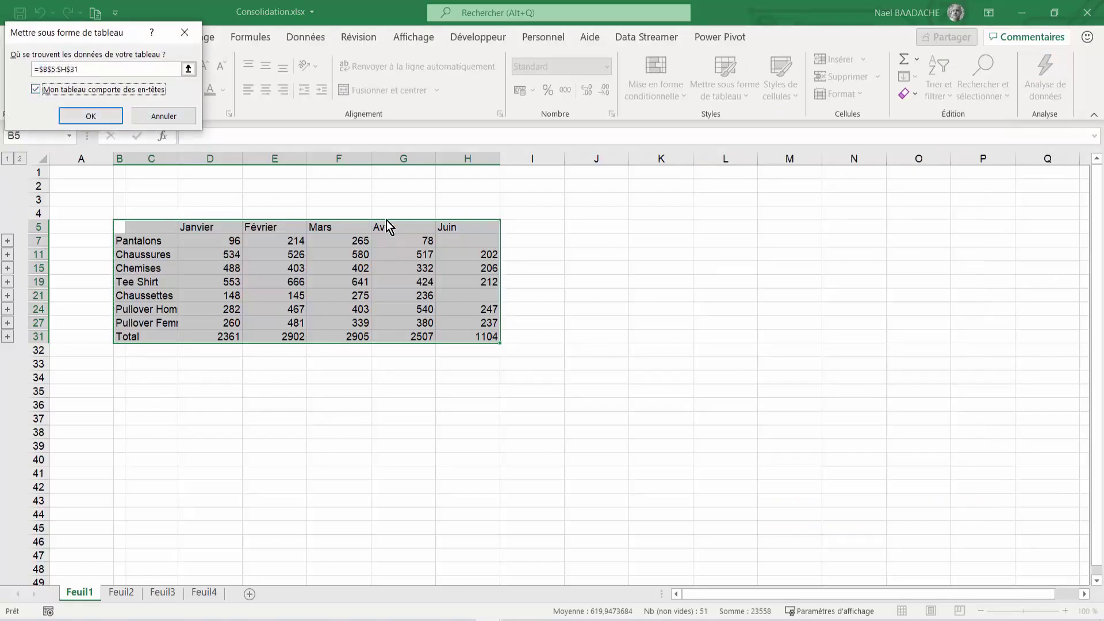
click(94, 119)
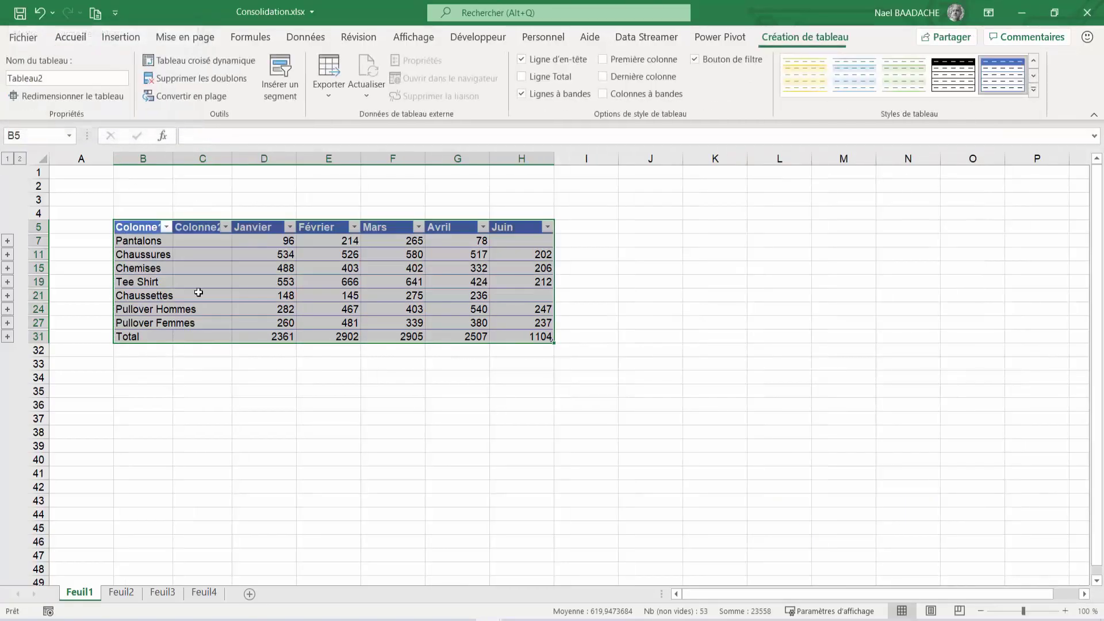
Check the new table's Colonne1 and Colonne2 headers
click(198, 294)
click(136, 227)
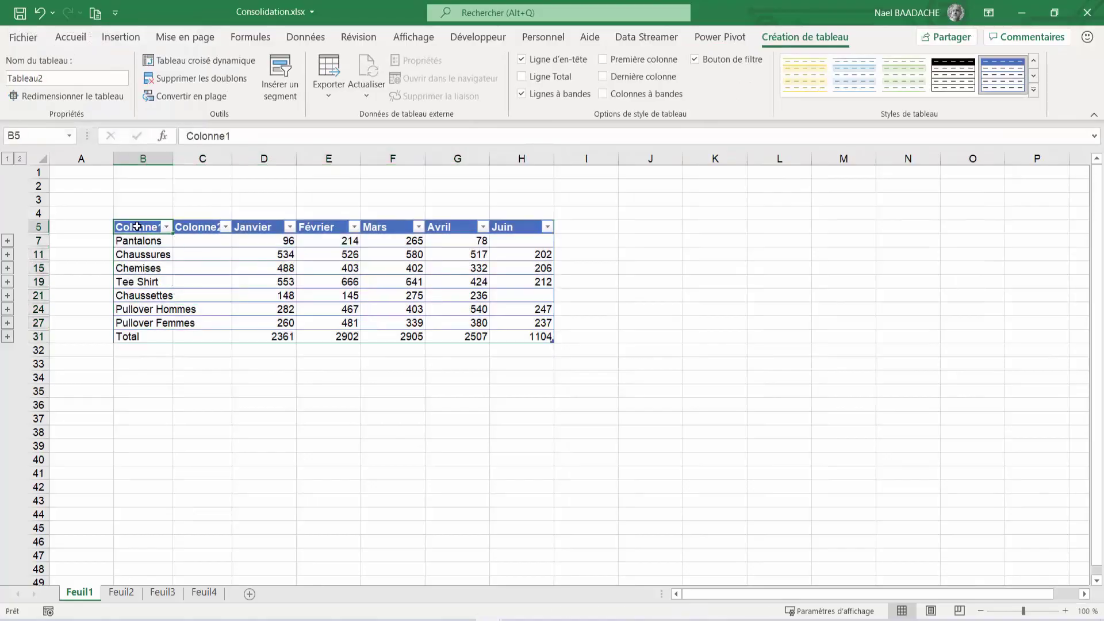
click(199, 229)
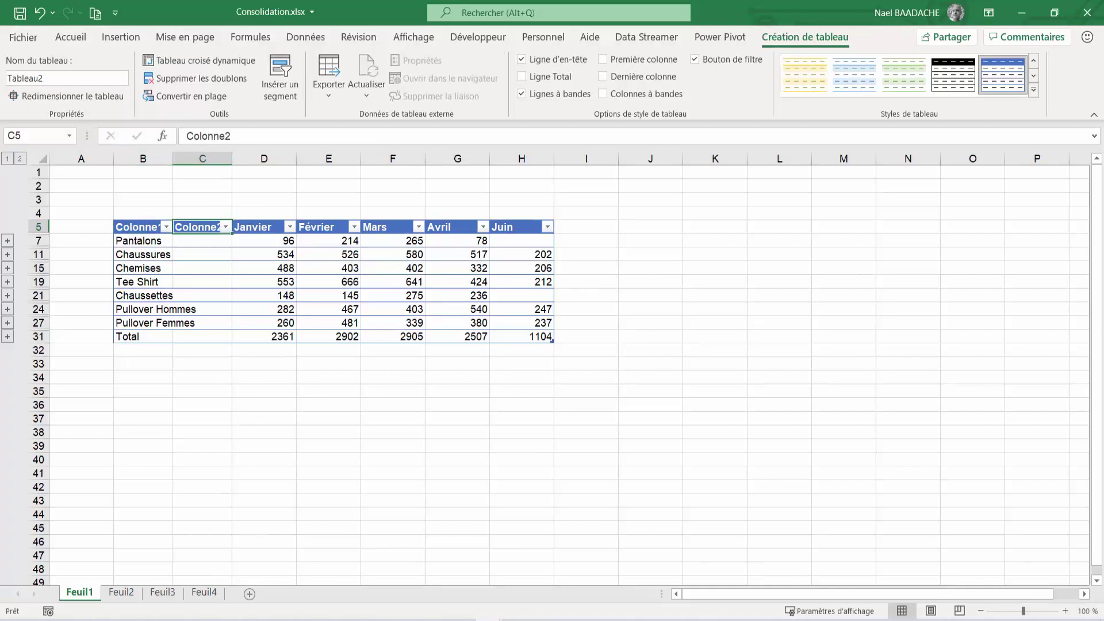
click(20, 159)
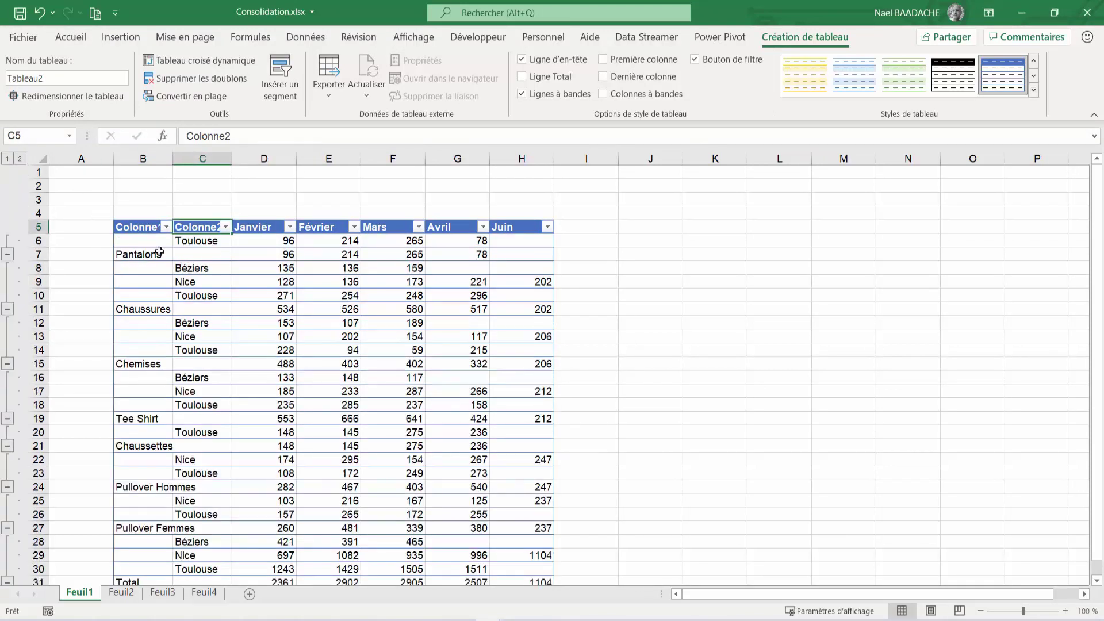
click(139, 257)
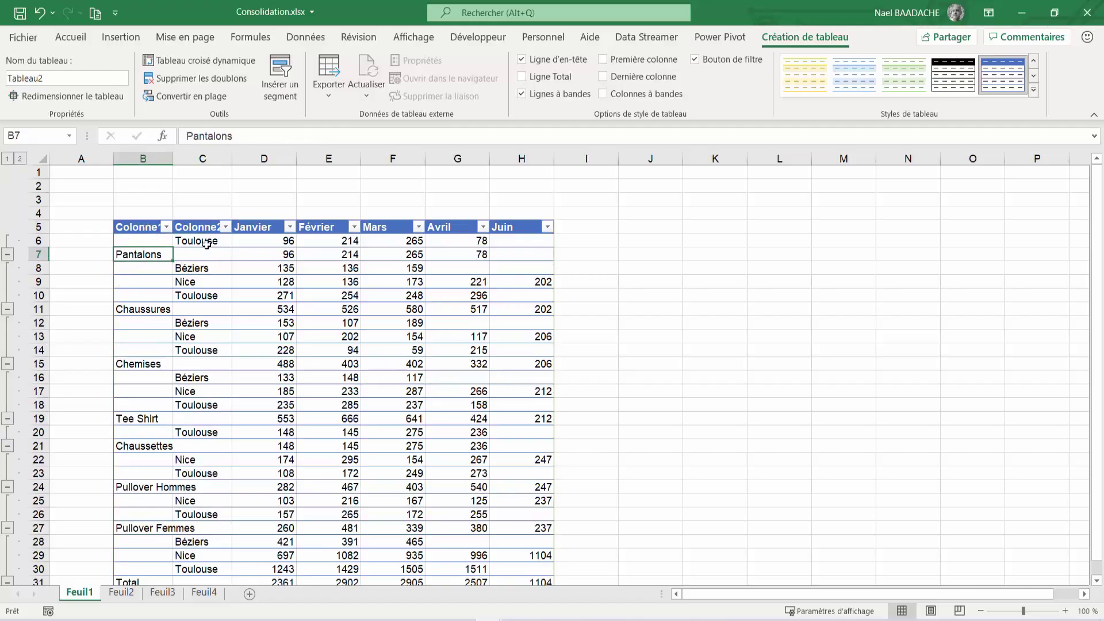
drag(204, 241, 196, 295)
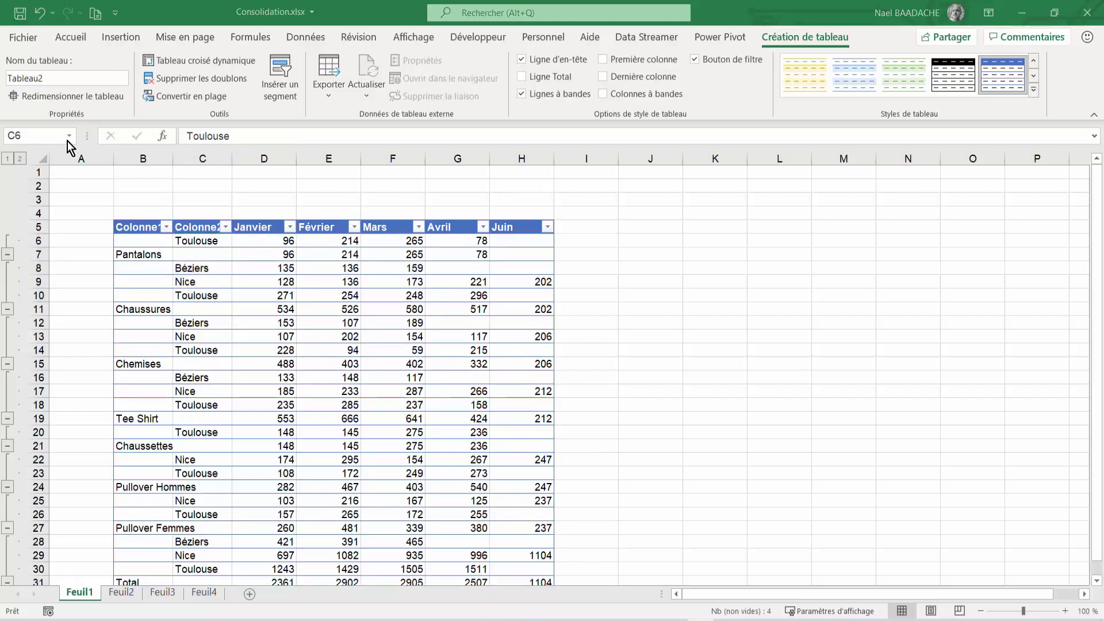
click(7, 158)
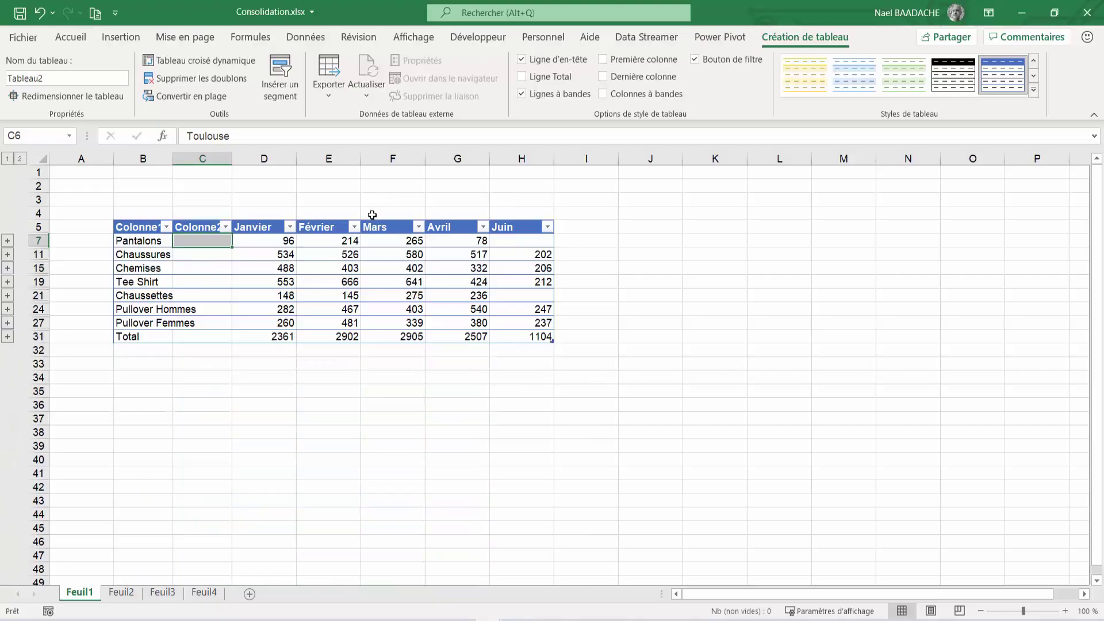
click(354, 227)
key(Escape)
Tile all four workbooks with Mosaïque and inspect the Chaussures January total
click(409, 36)
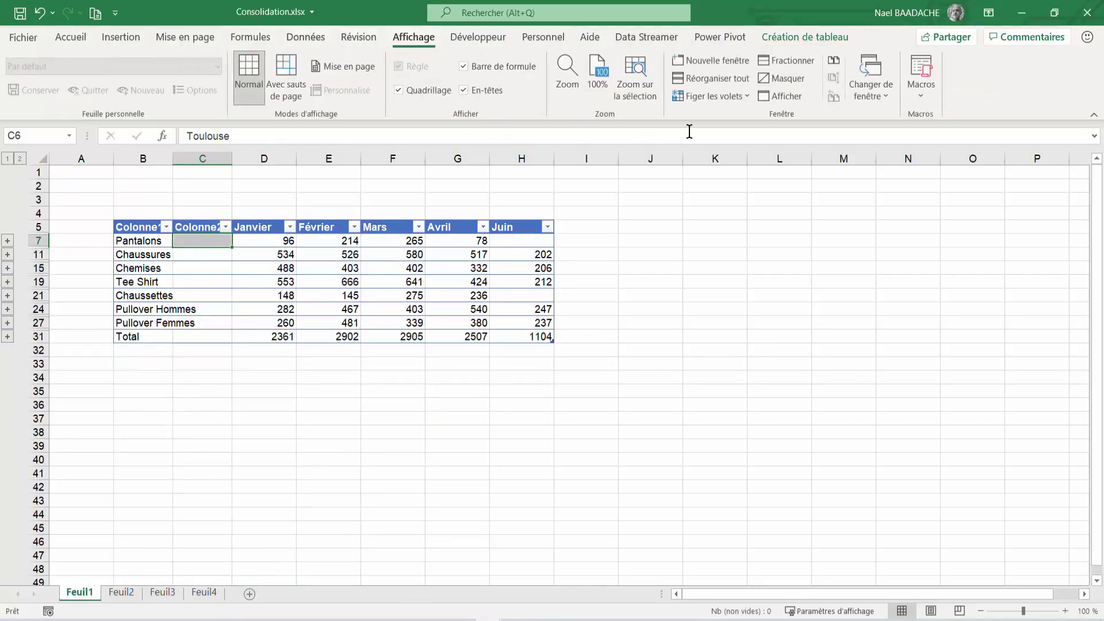
click(729, 81)
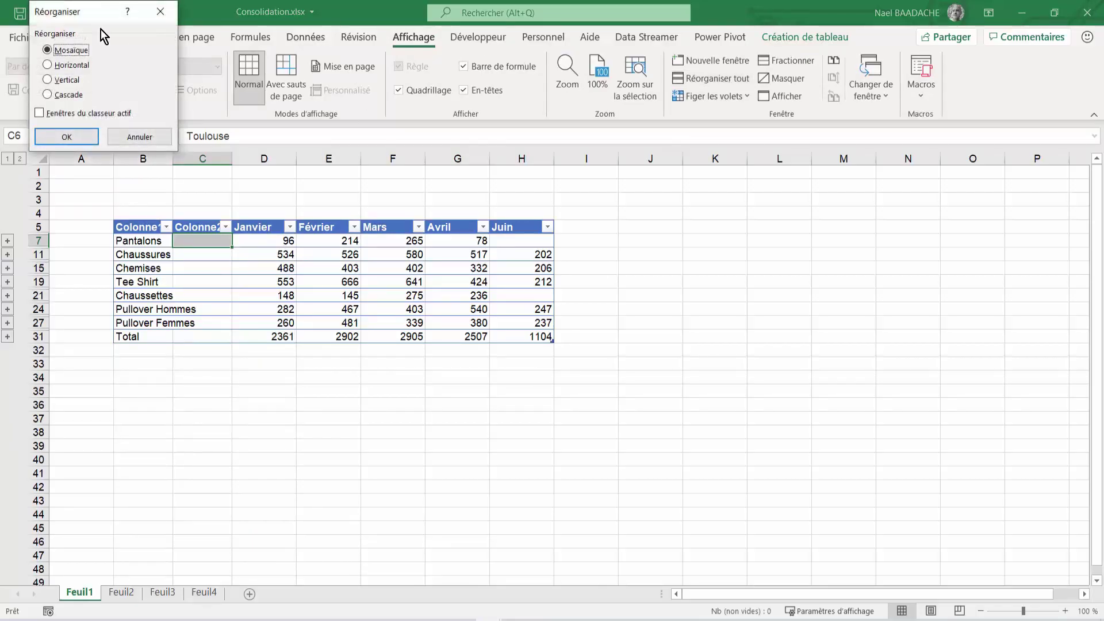
click(67, 138)
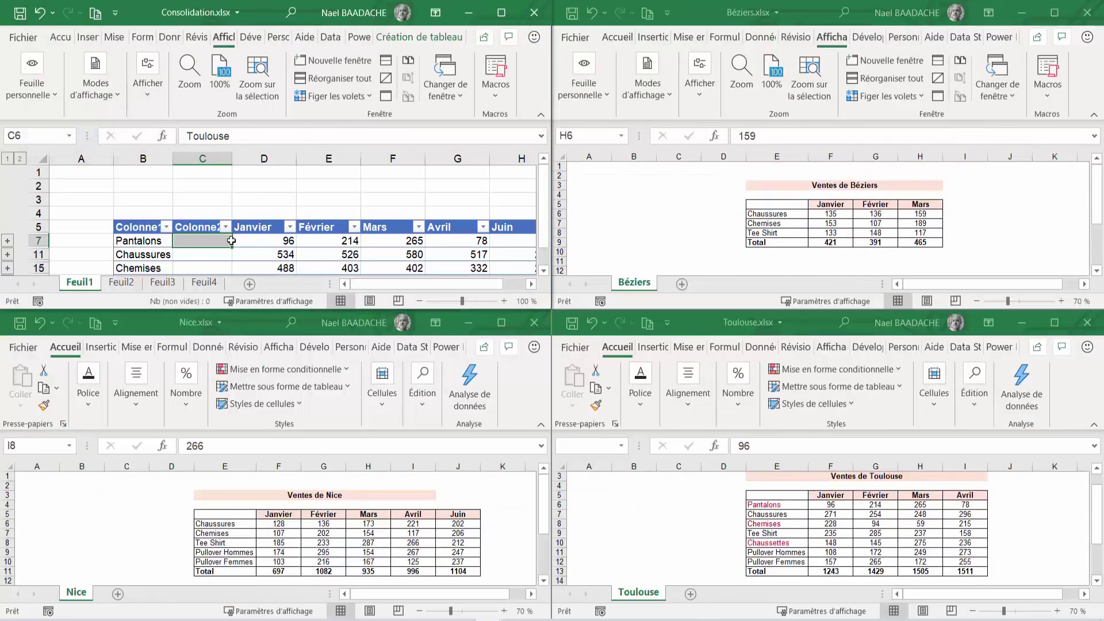
click(271, 255)
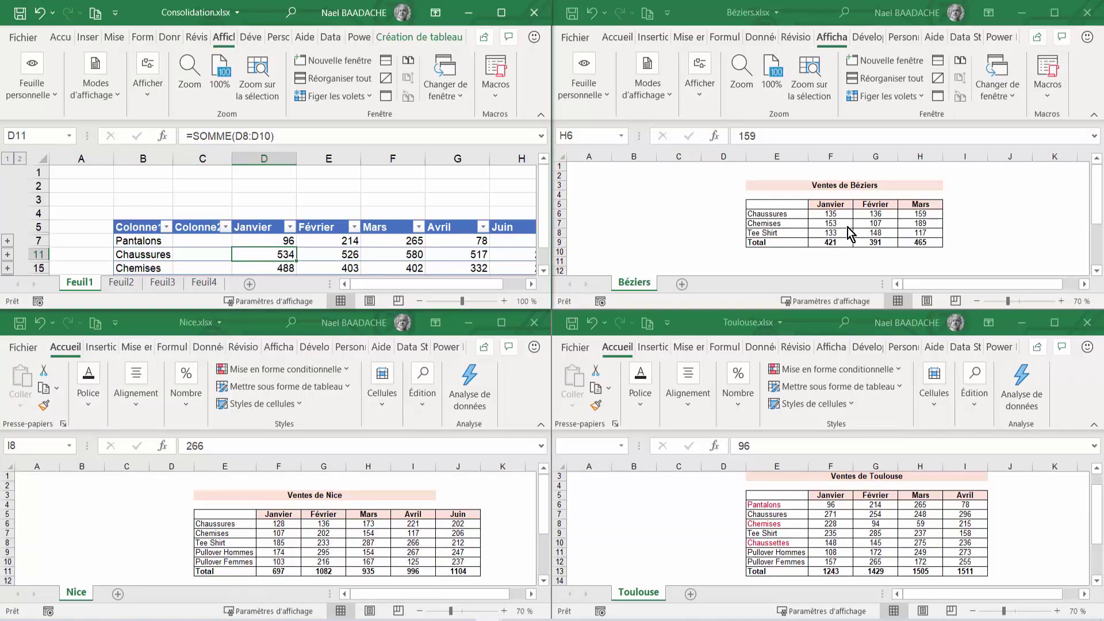
Enter the check sum =+135+128+271 in E2, giving 534
click(335, 187)
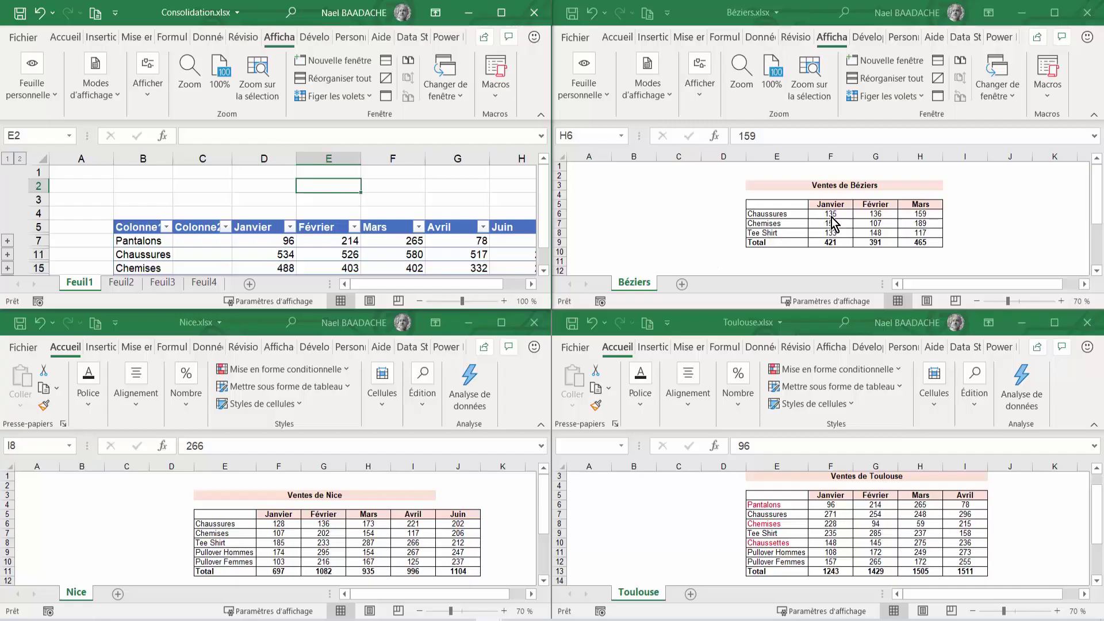
text(+135)
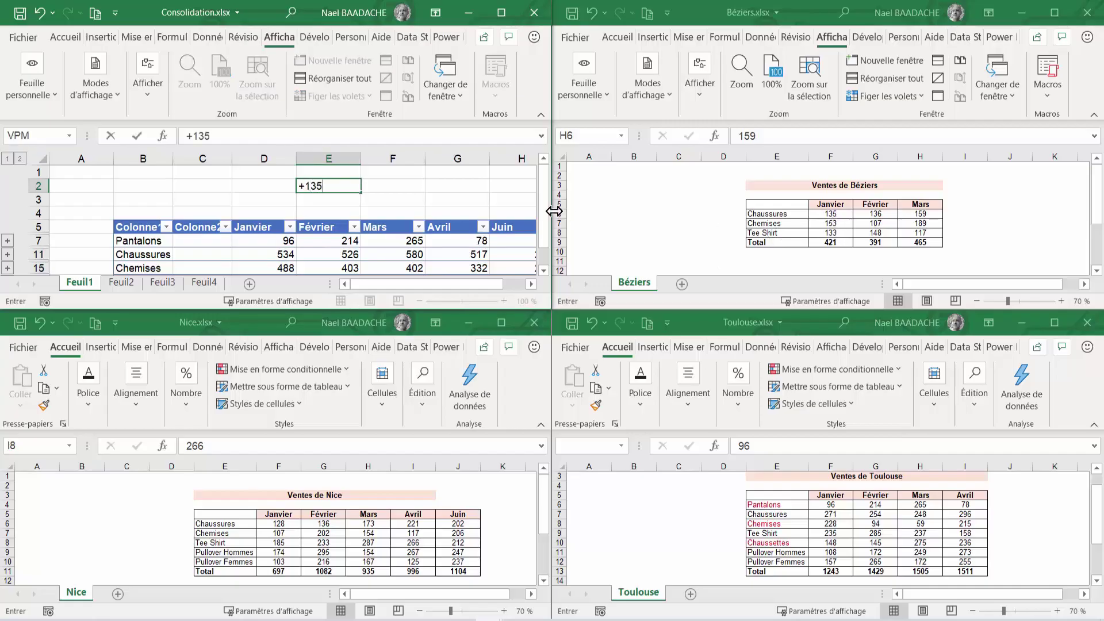
text(+)
text(1)
text(28)
text(+27)
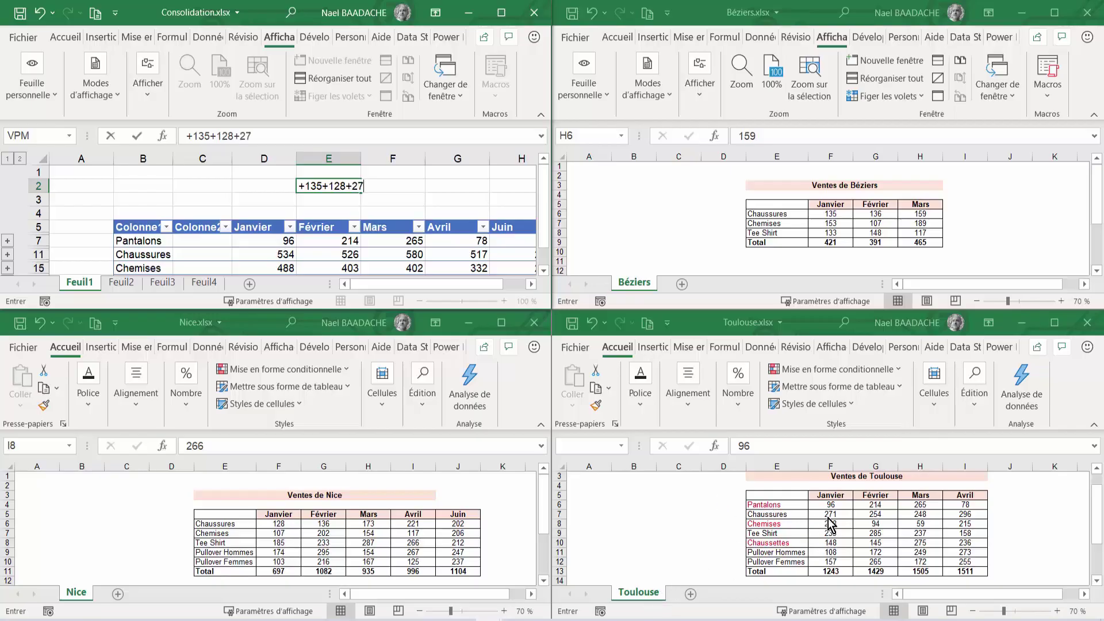
text(1)
key(Return)
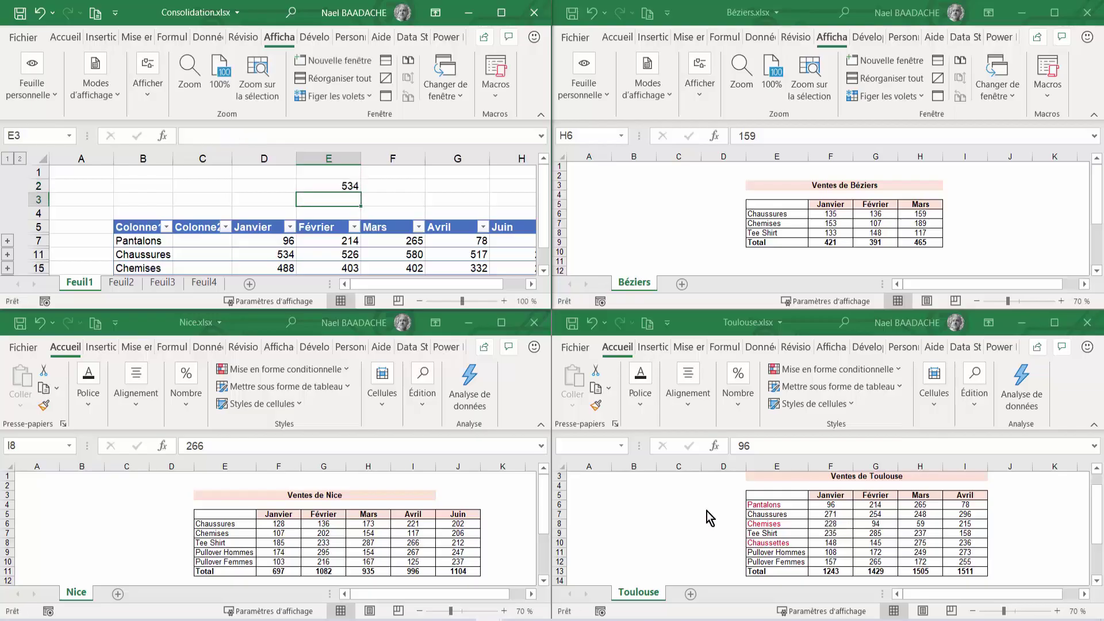
Compare the consolidated Chaussures January total with the Nice and Béziers source figures
click(279, 263)
click(279, 254)
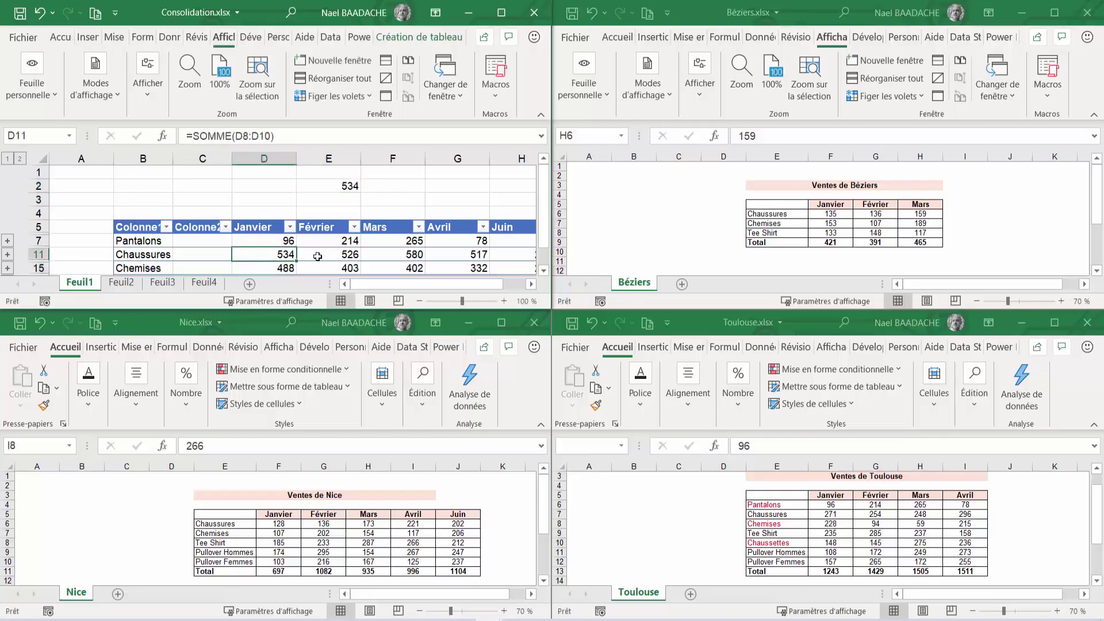
click(397, 540)
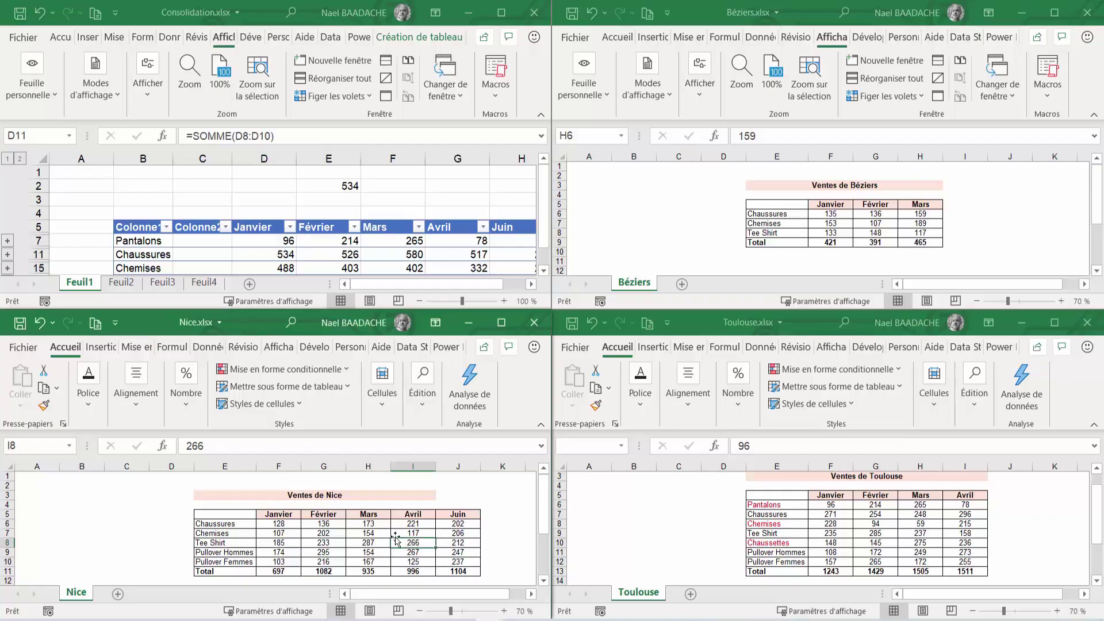
click(800, 213)
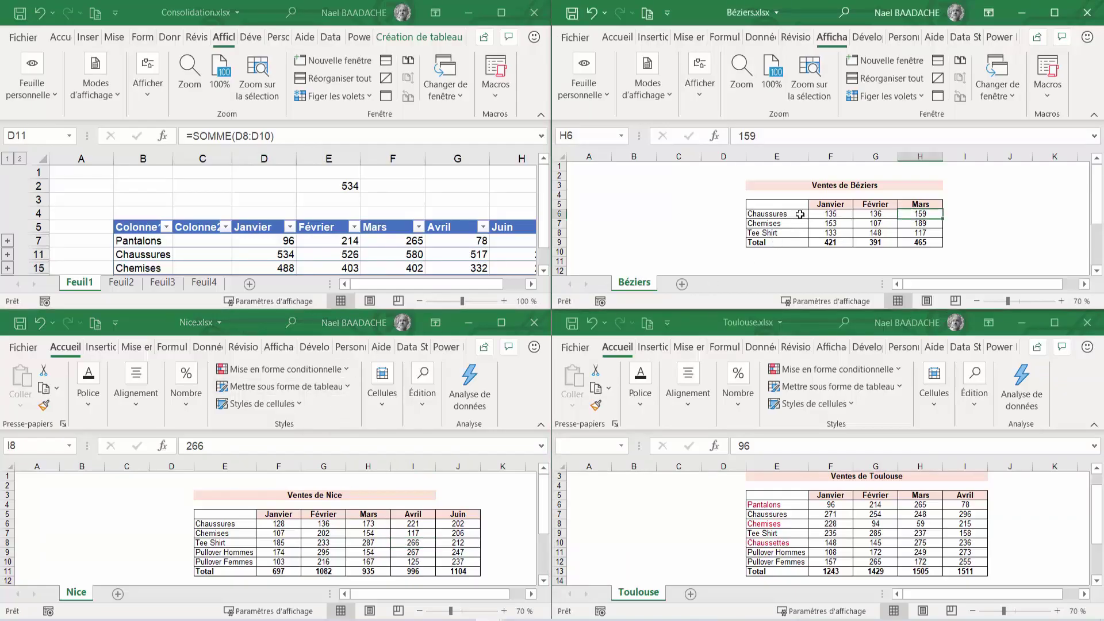
click(799, 214)
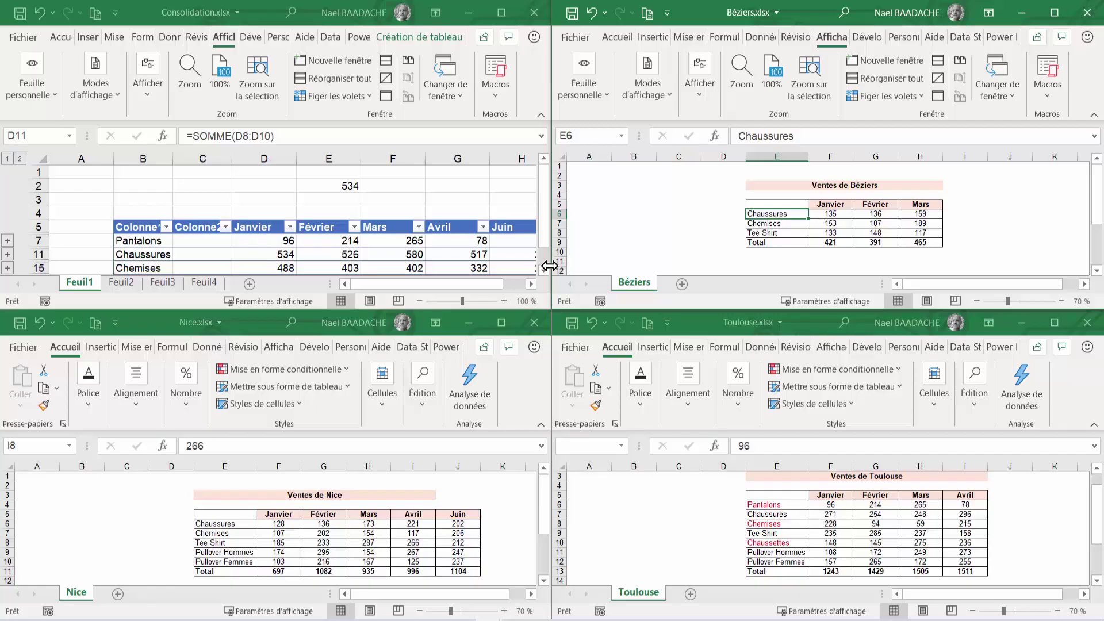
scroll(422, 219, down, 2)
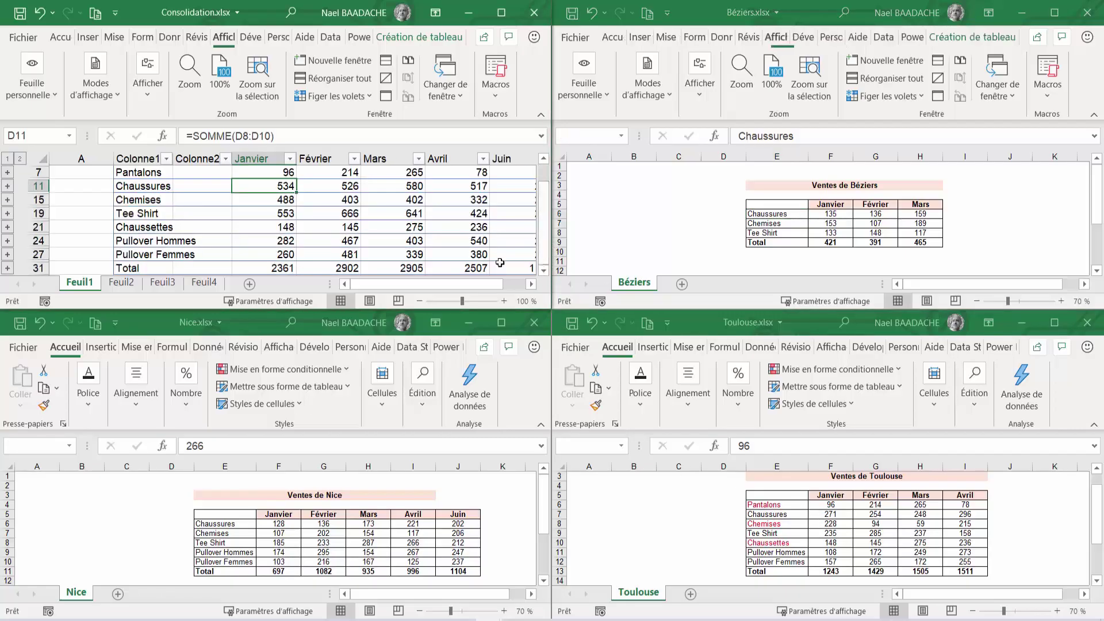
Maximize the Consolidation workbook and select the consolidated Chaussures January total
click(505, 12)
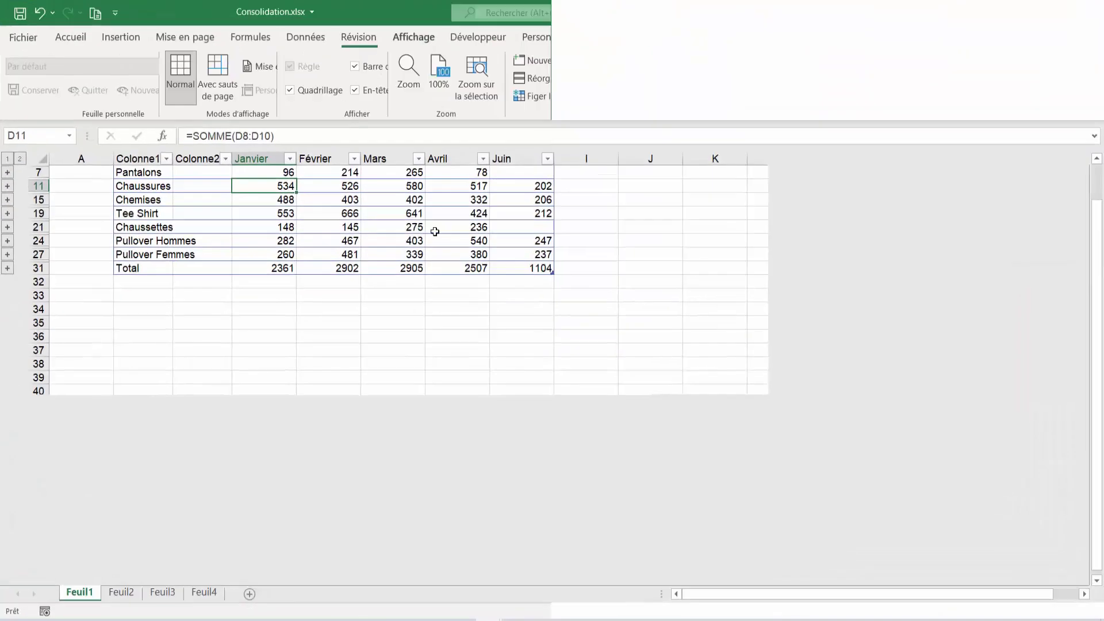
click(327, 254)
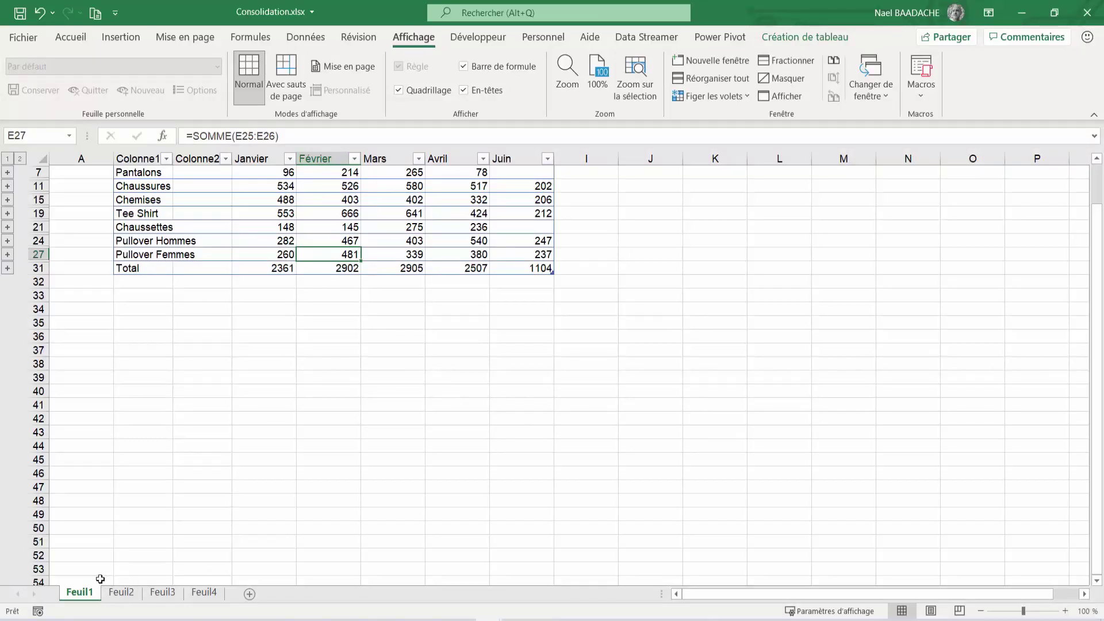
click(328, 335)
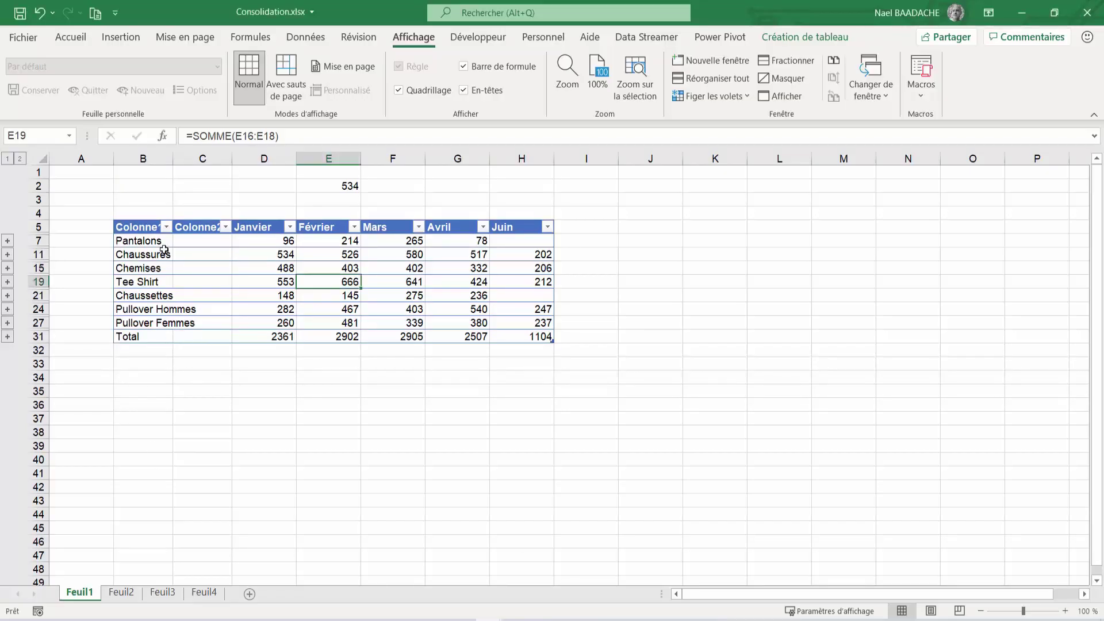
click(269, 256)
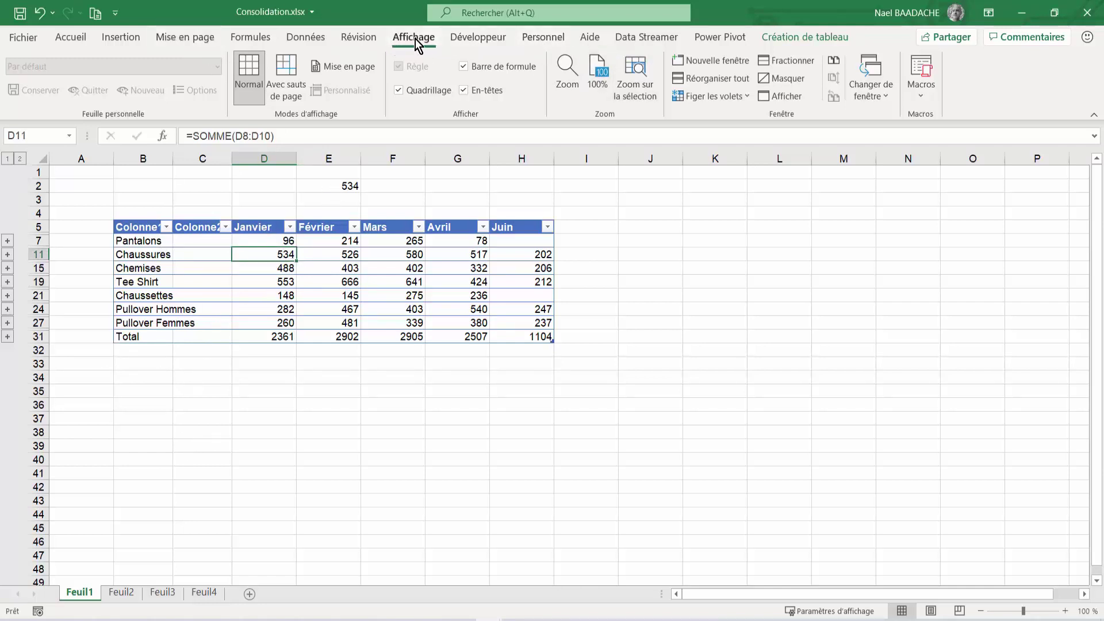
Tile the workbooks, set Béziers F6 to 500, and verify the consolidated total shows 899
click(724, 78)
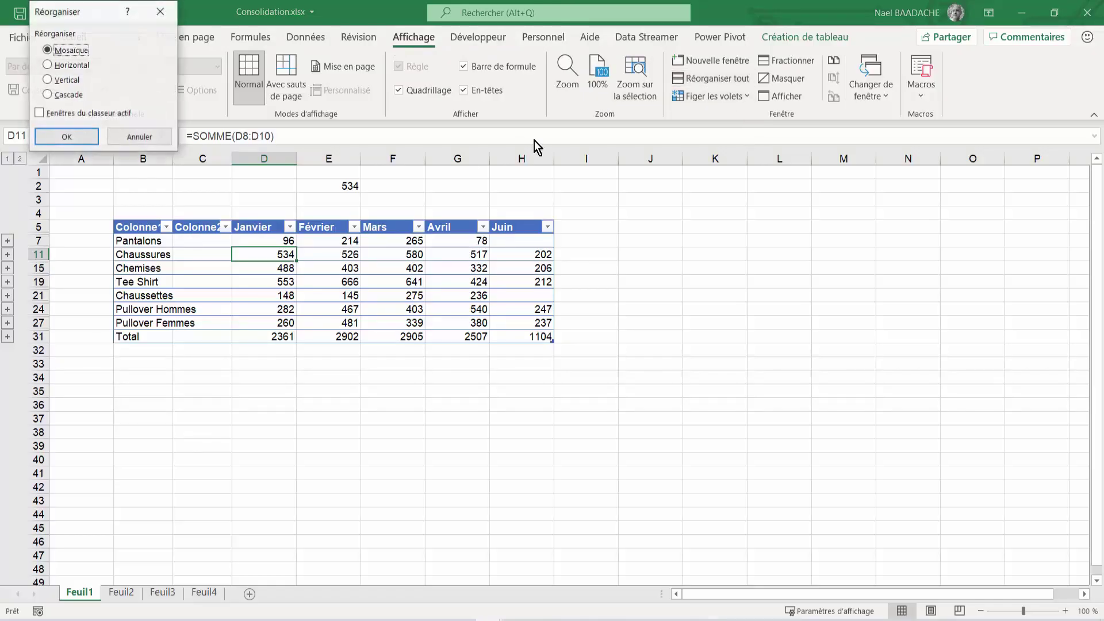
click(75, 136)
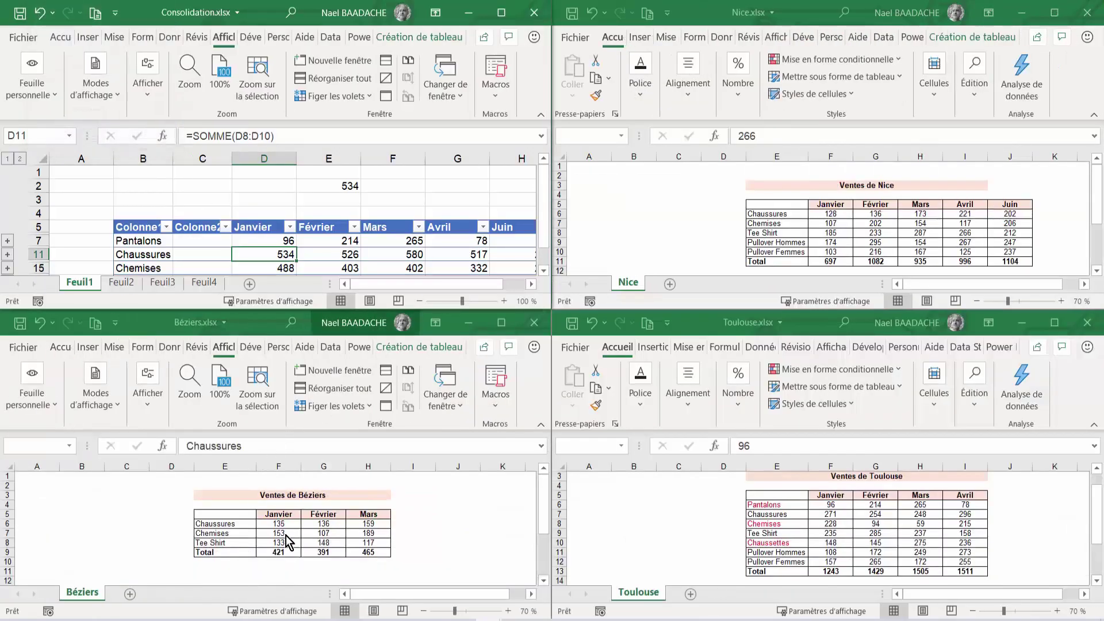
click(279, 524)
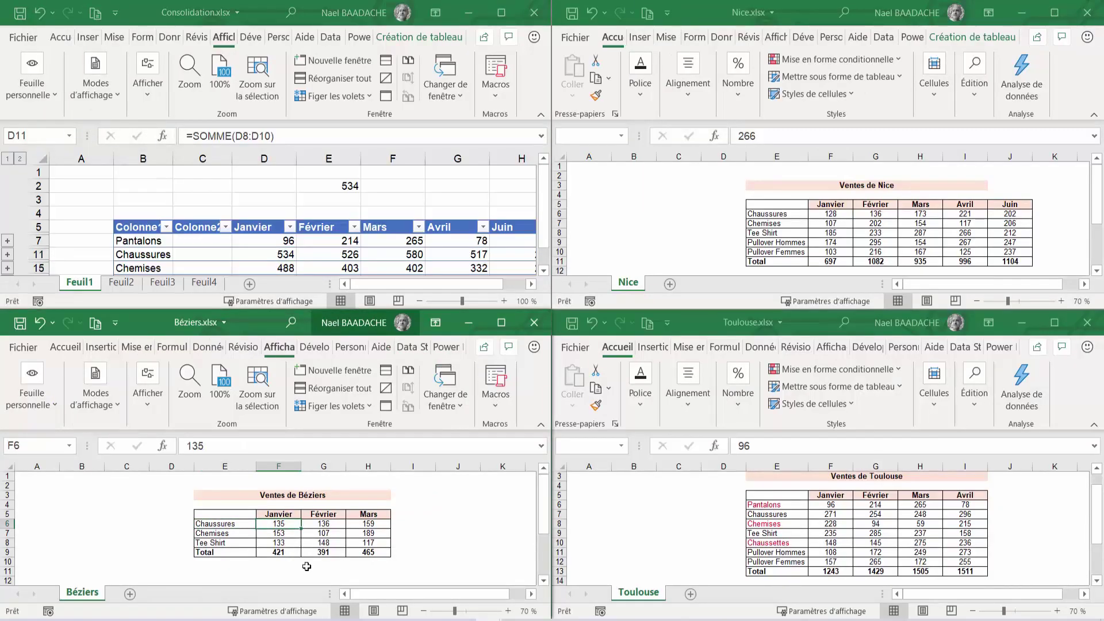
text(500)
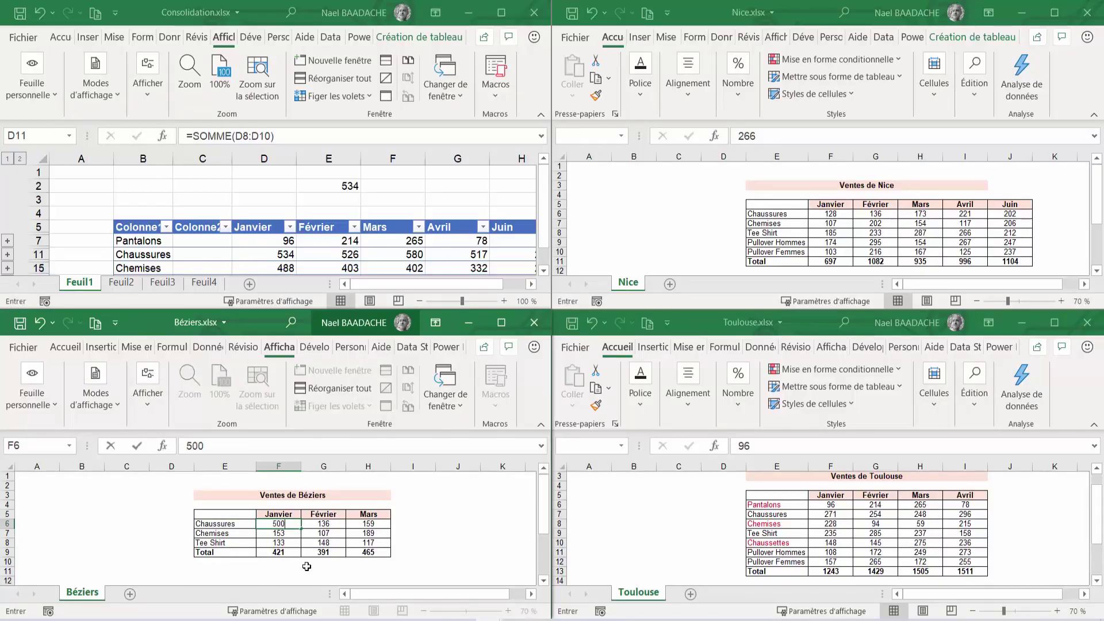
key(Escape)
text(500)
key(Return)
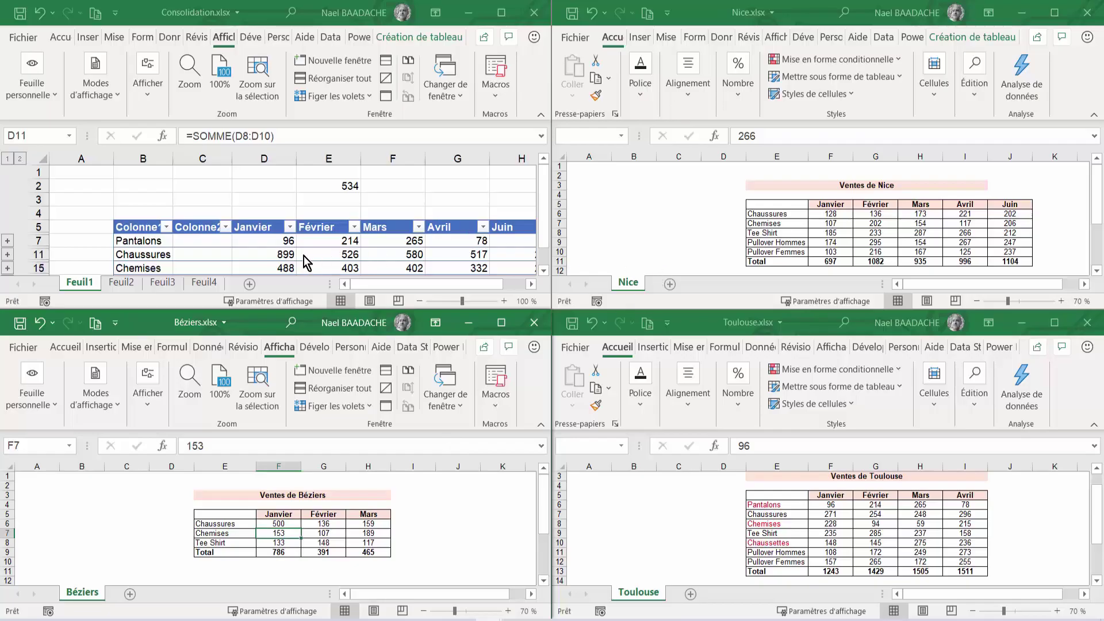
click(285, 253)
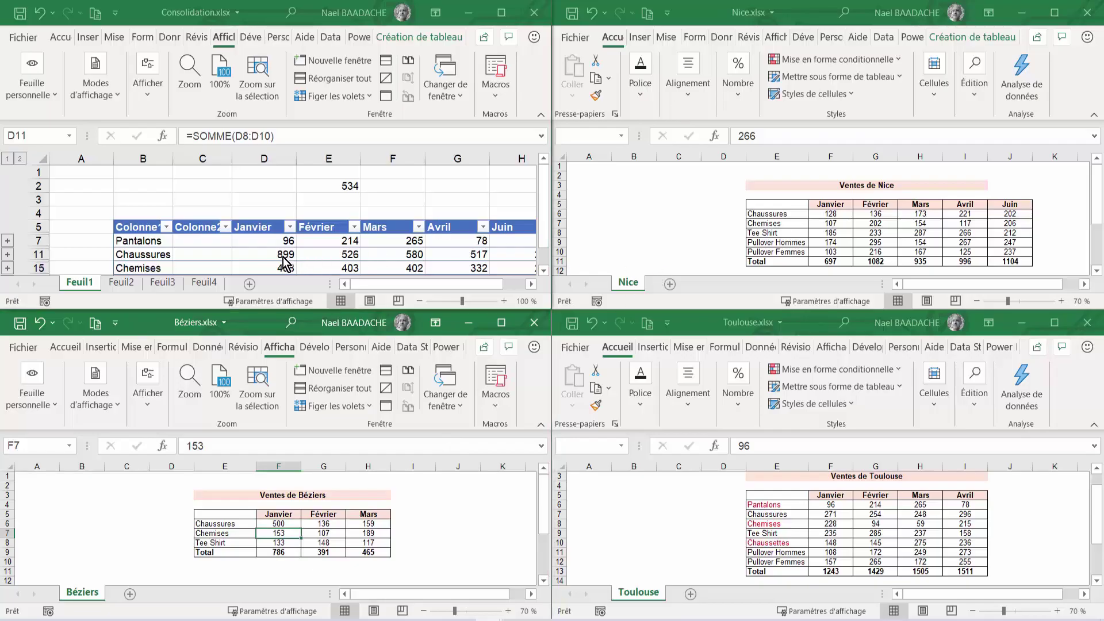
click(501, 12)
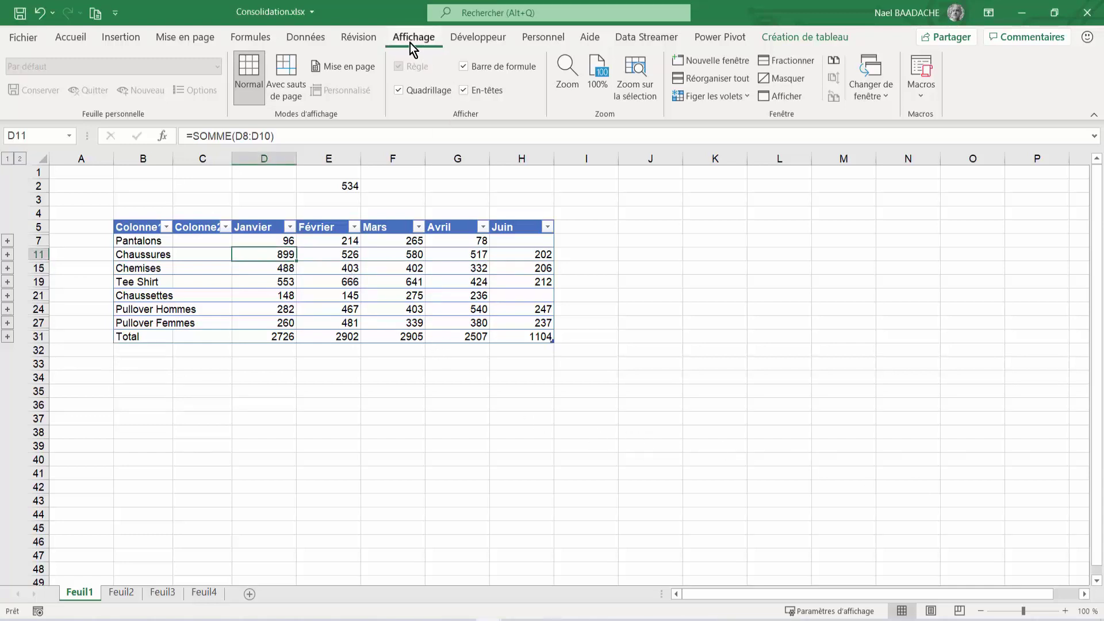
click(298, 37)
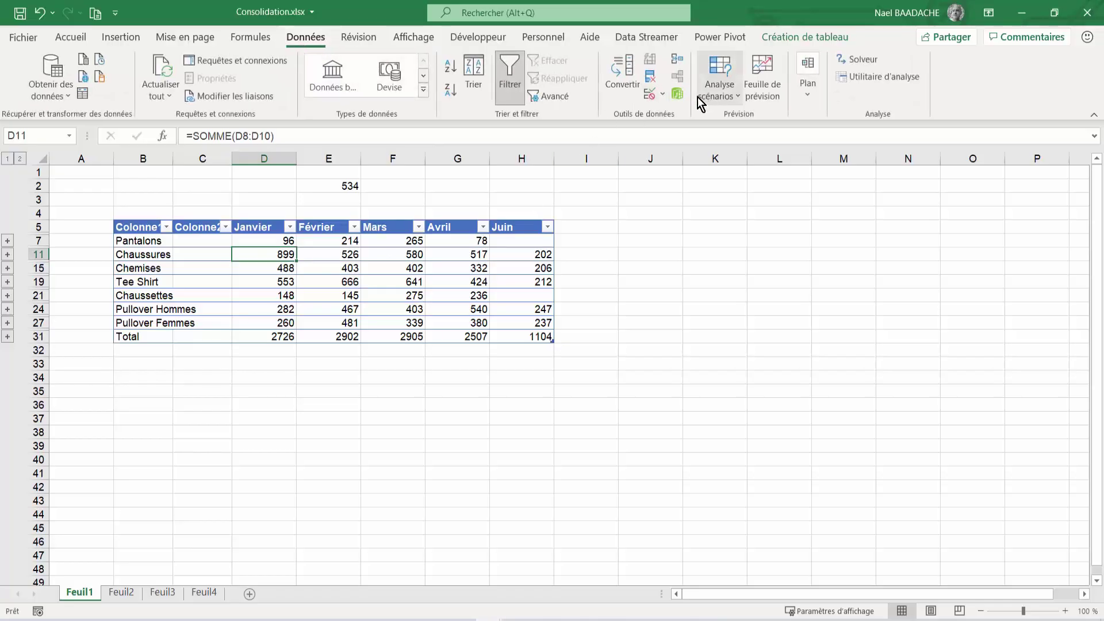
click(676, 61)
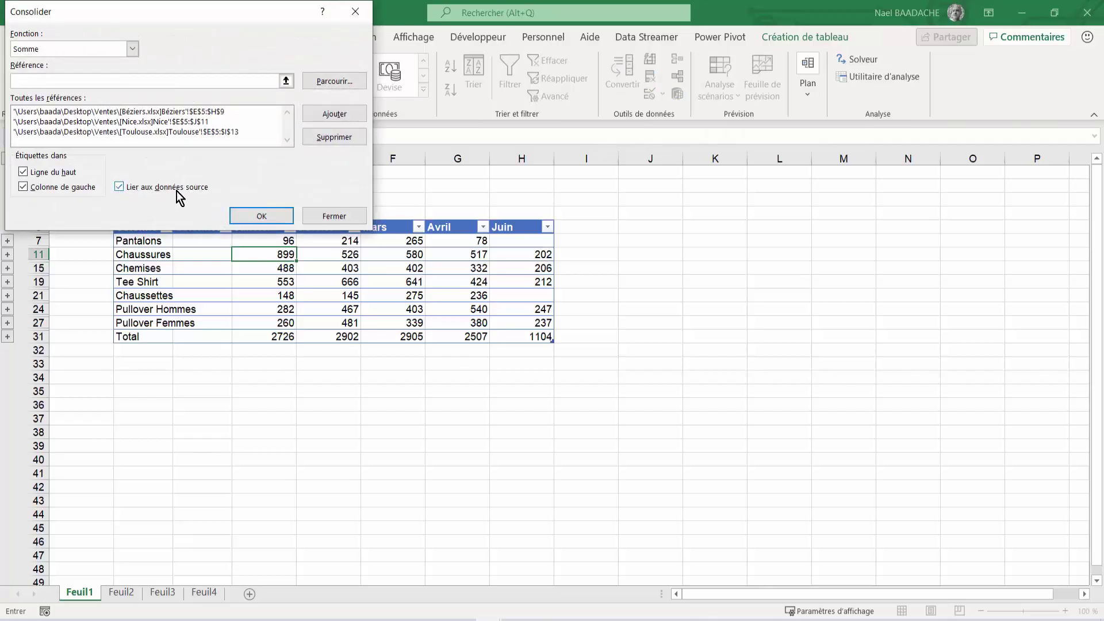
click(261, 215)
click(574, 364)
click(503, 376)
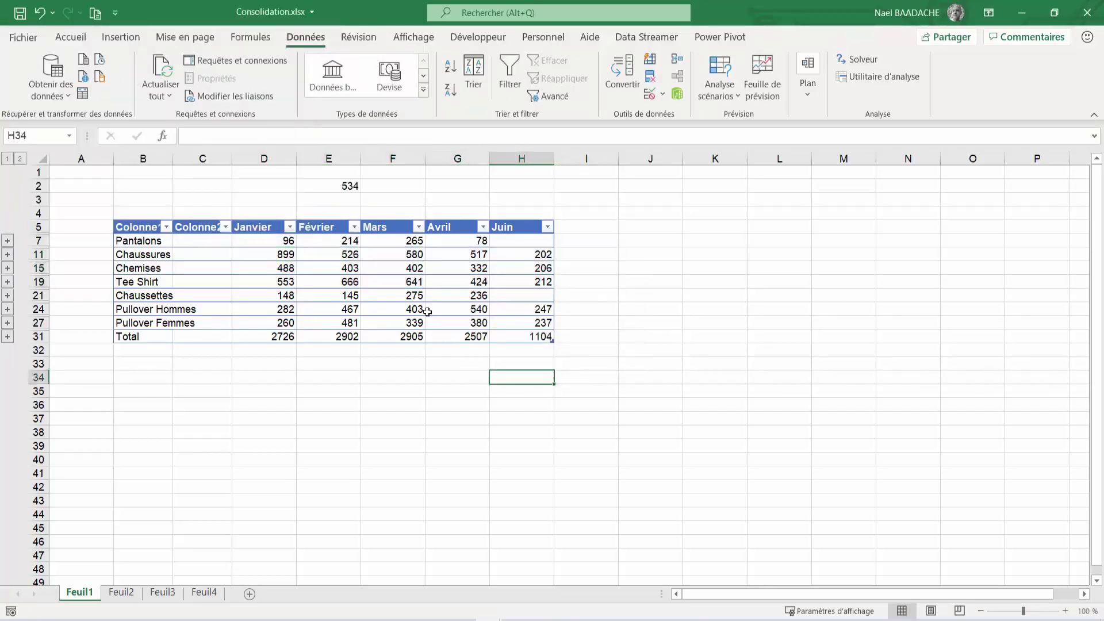
click(427, 311)
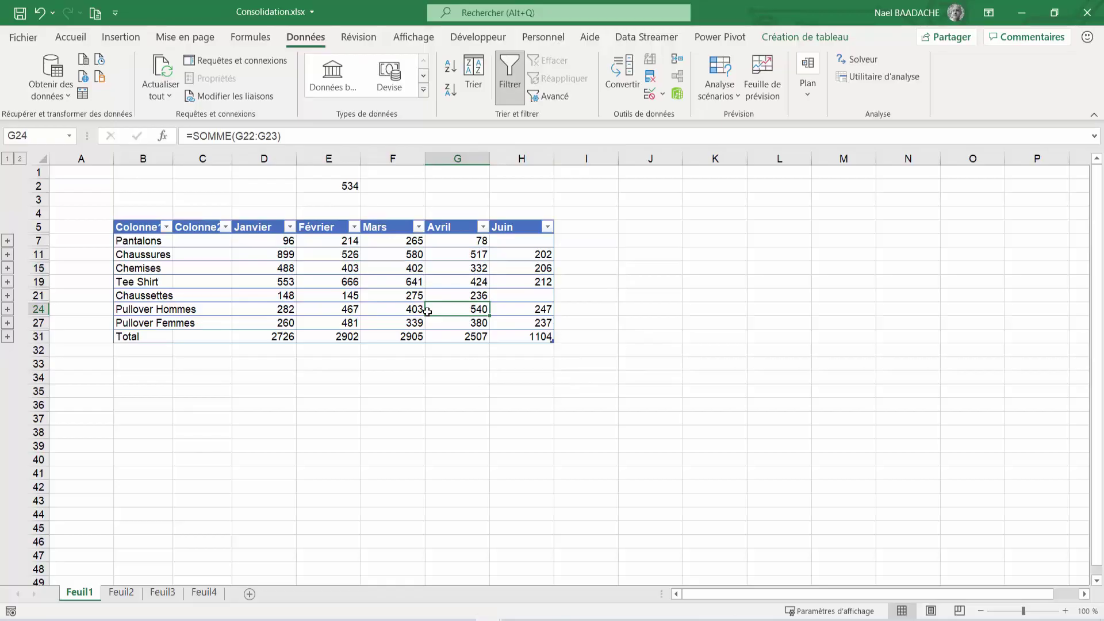